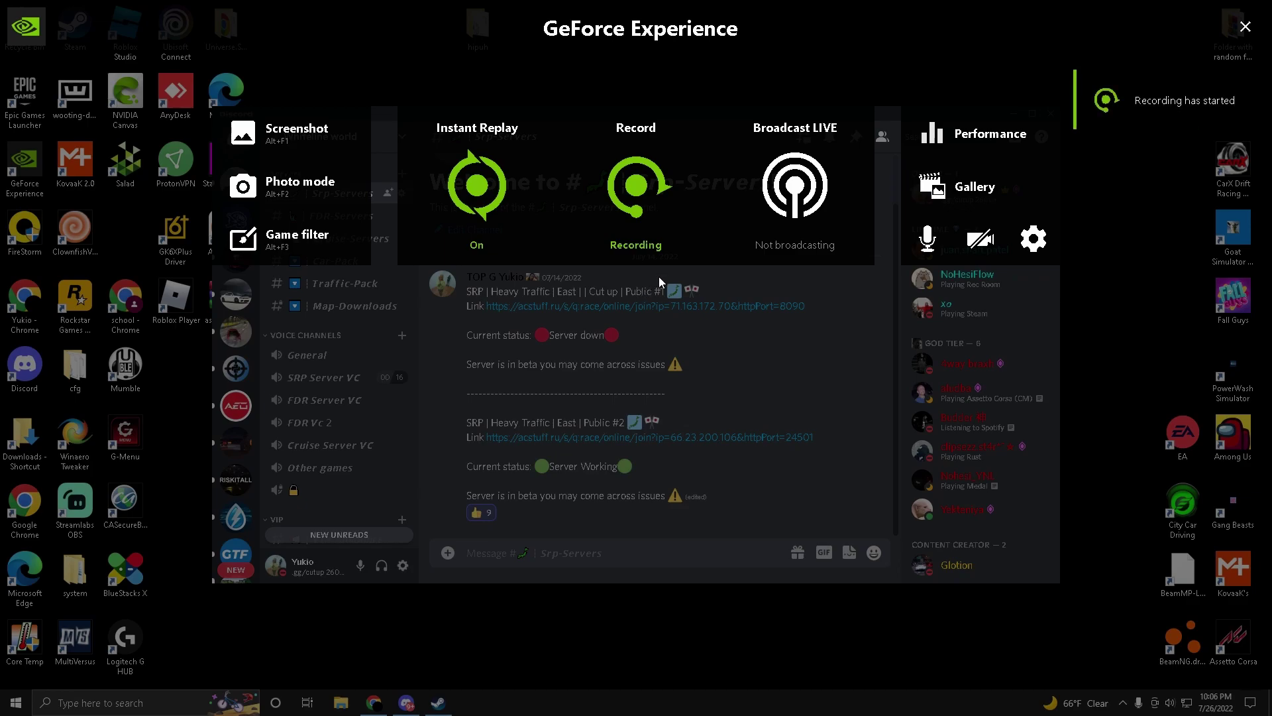
Close the GeForce Experience overlay so recording continues with Discord visible
key(alt+z)
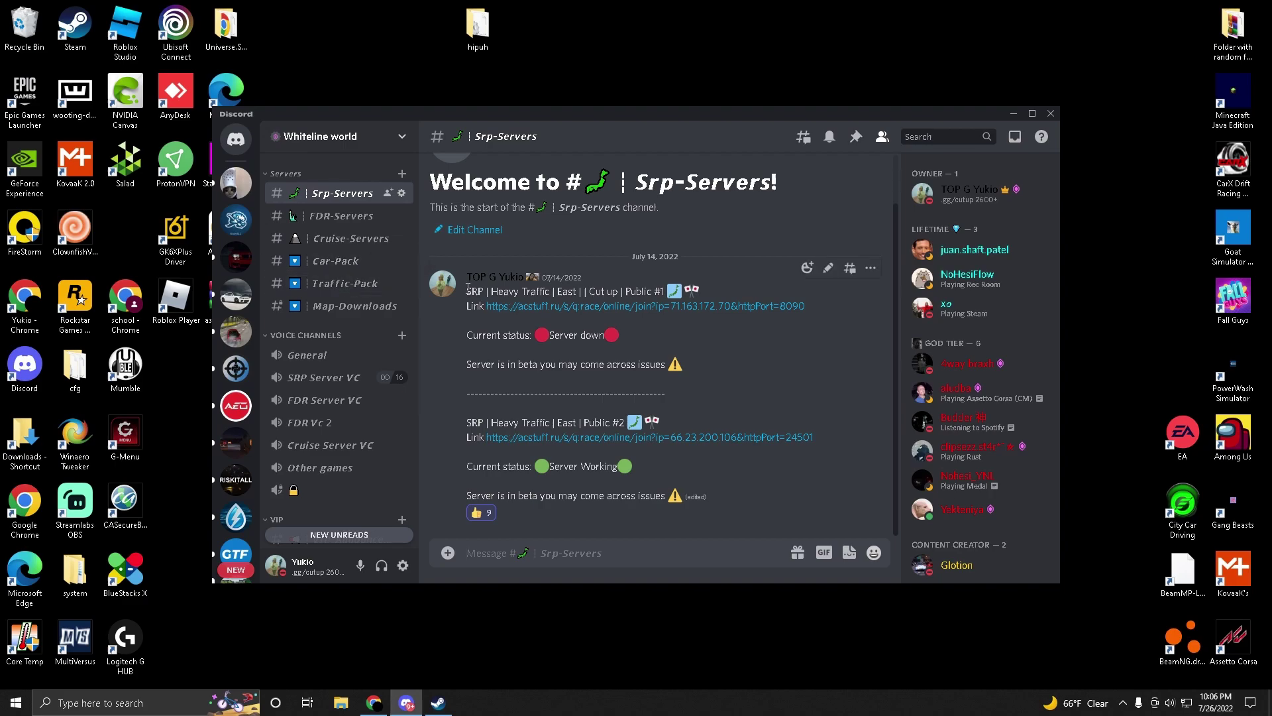
Start a new GeForce Experience screen recording from the overlay
key(alt+z)
click(636, 186)
click(606, 277)
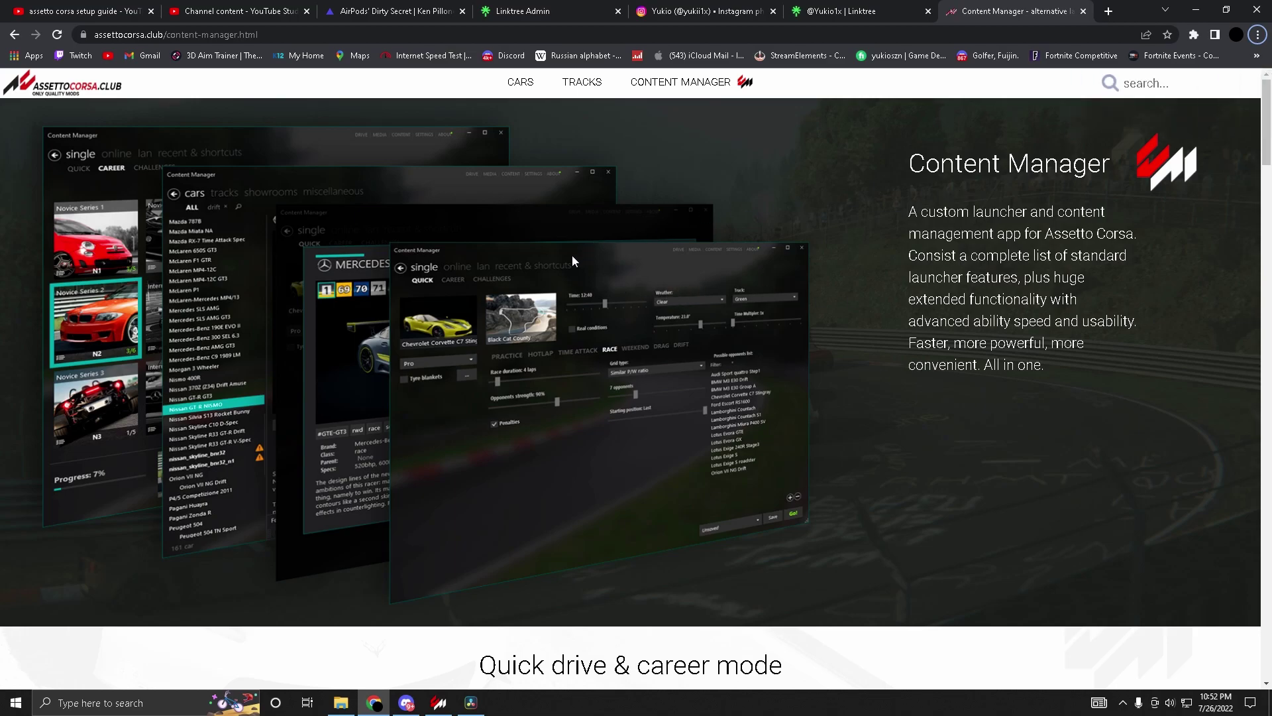
Scroll to Download Content Manager, start the Lite download, then cancel the save
scroll(571, 257, down, 10)
scroll(574, 265, down, 12)
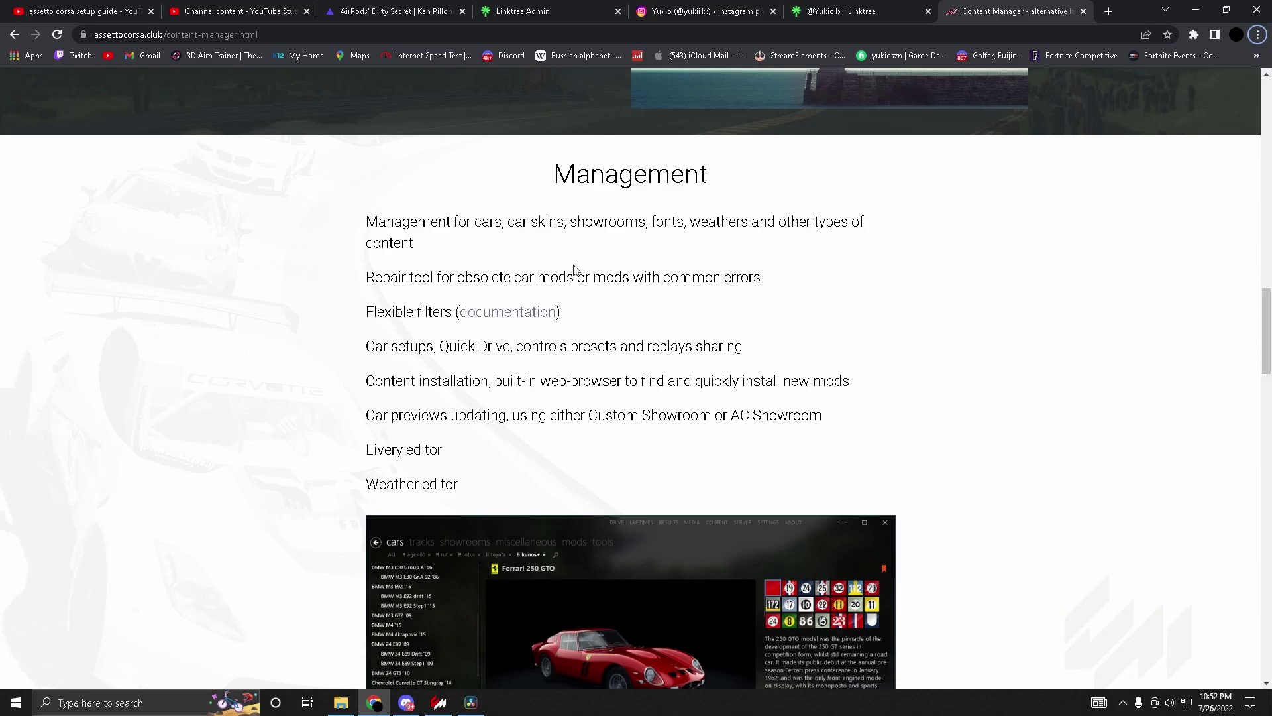
scroll(360, 229, down, 20)
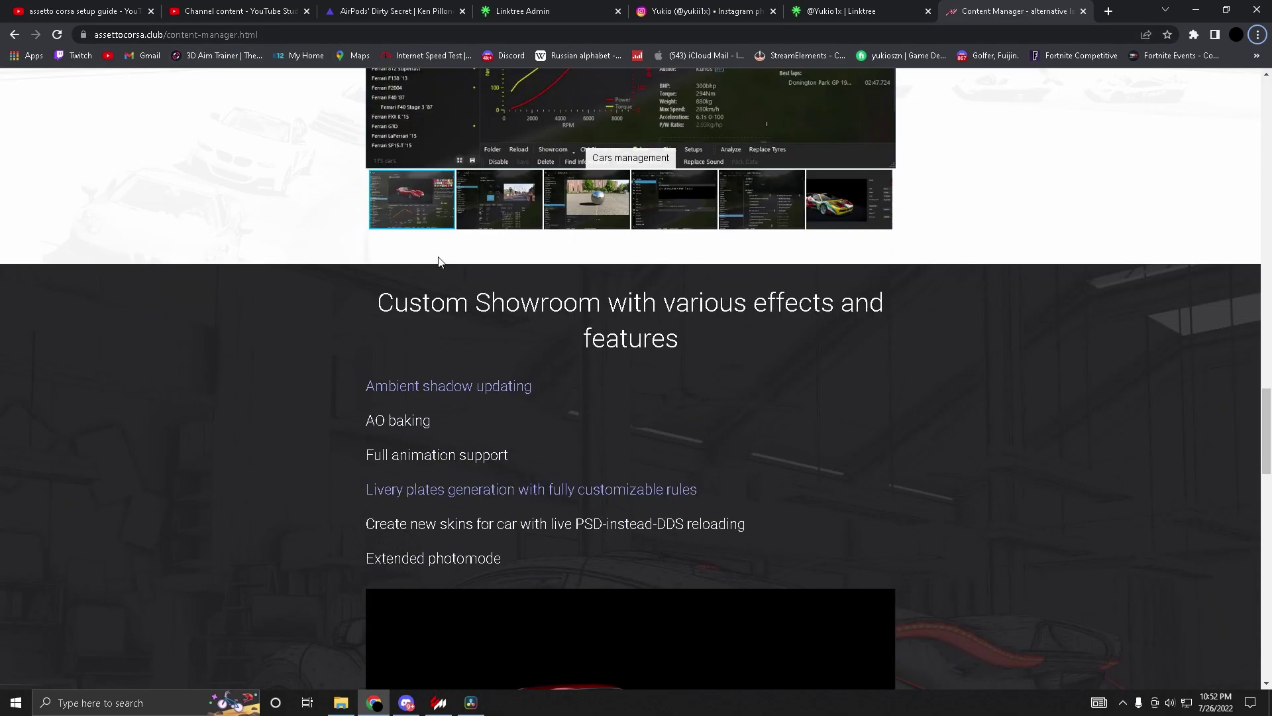
scroll(498, 272, down, 9)
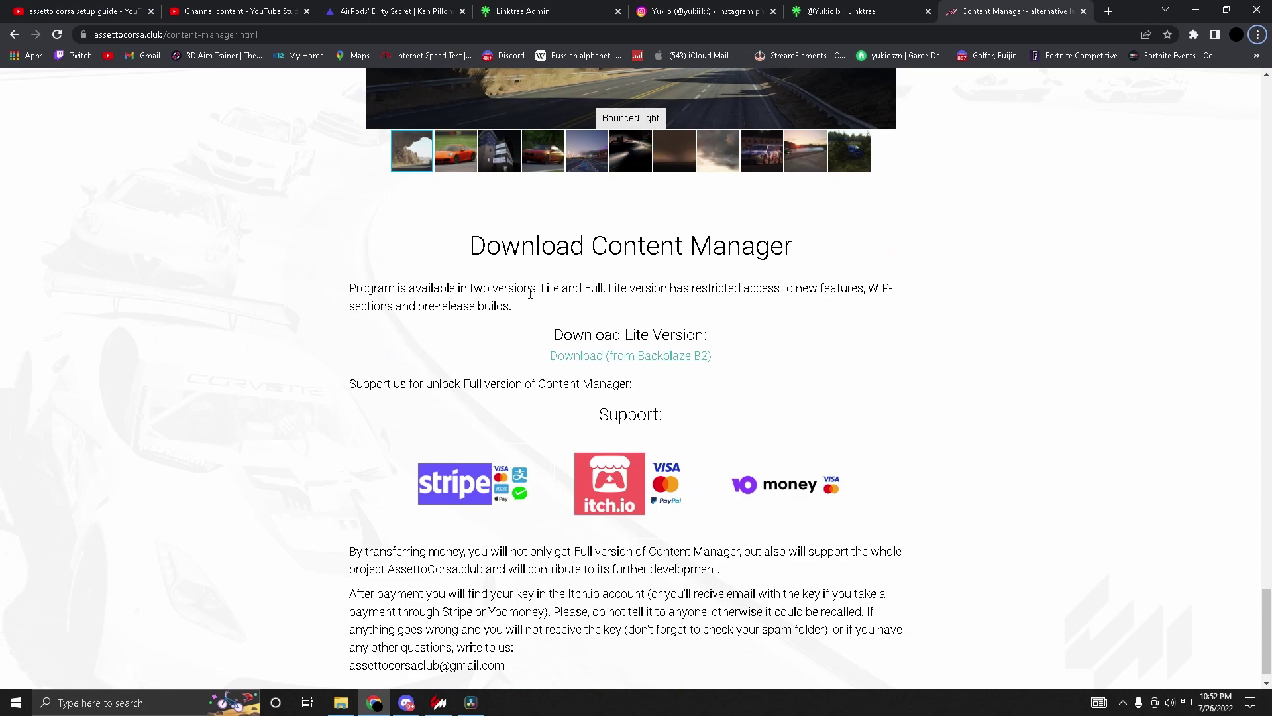
click(596, 362)
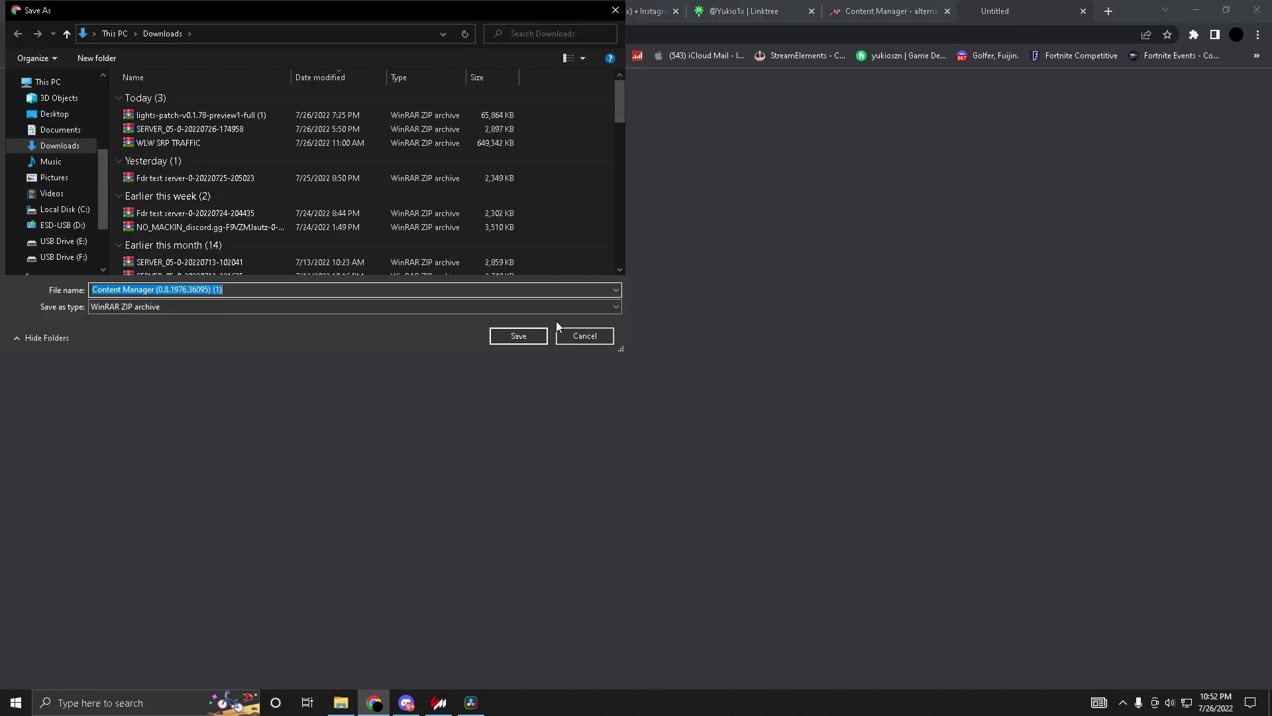
click(604, 335)
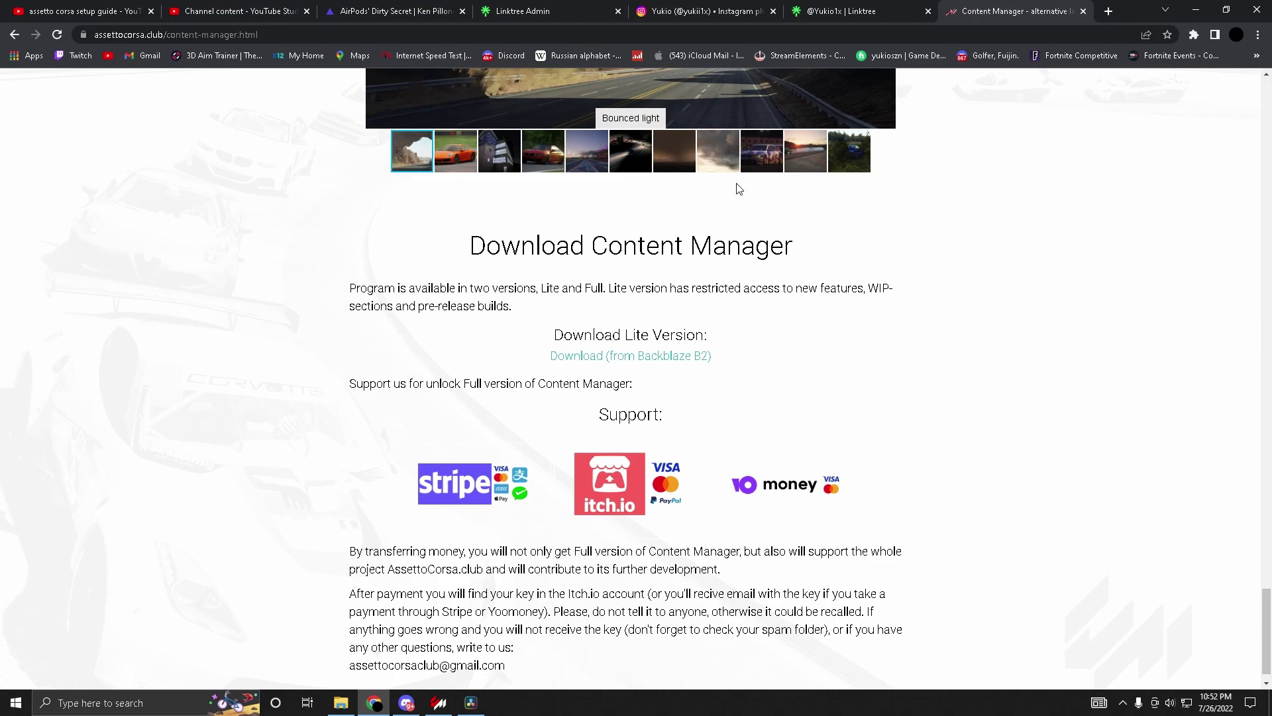
key(alt+z)
Restart the screen recording and bring the Steam library to the front
click(635, 189)
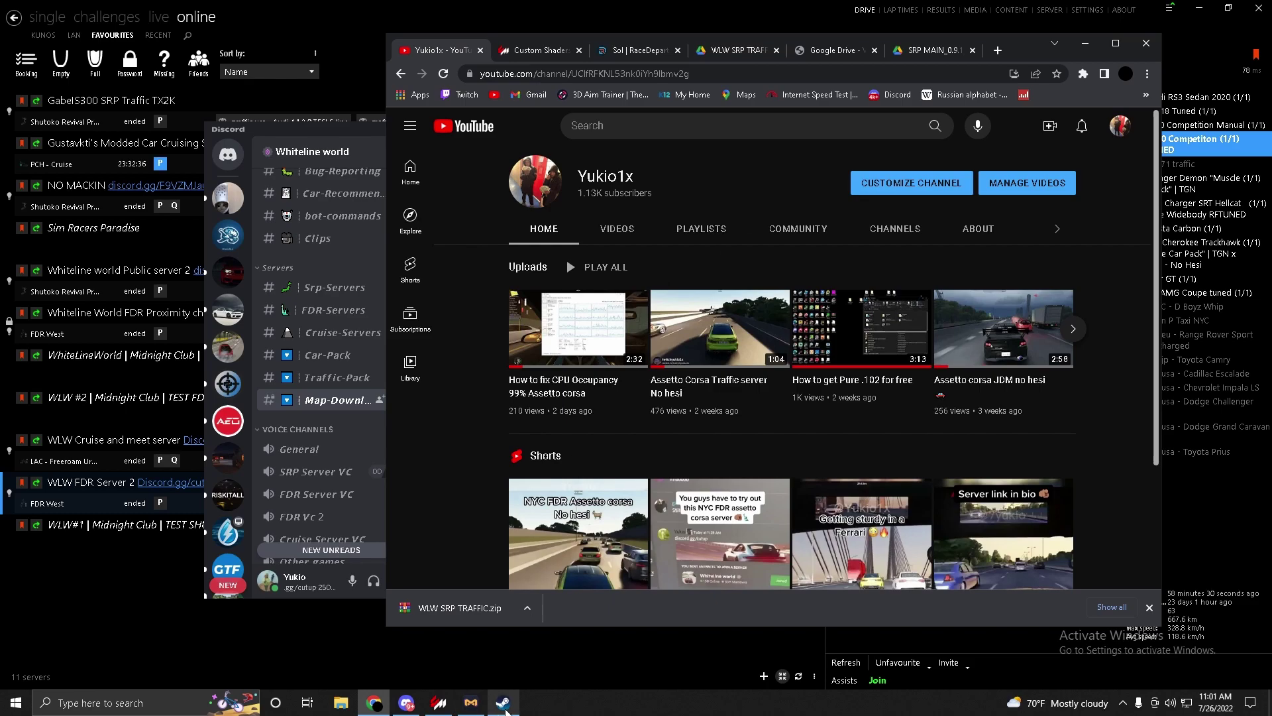
mouse_move(506, 707)
click(502, 703)
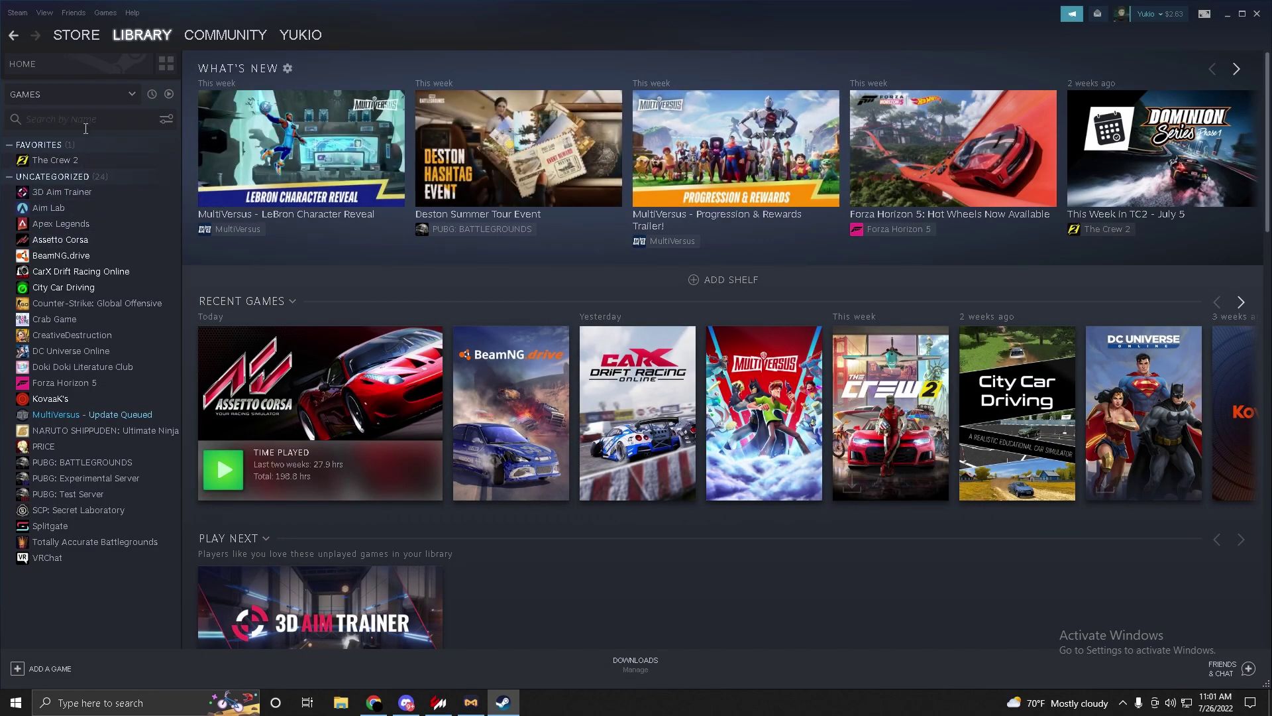
Minimize the Steam library to reveal the YouTube page, Discord and Content Manager
click(1226, 14)
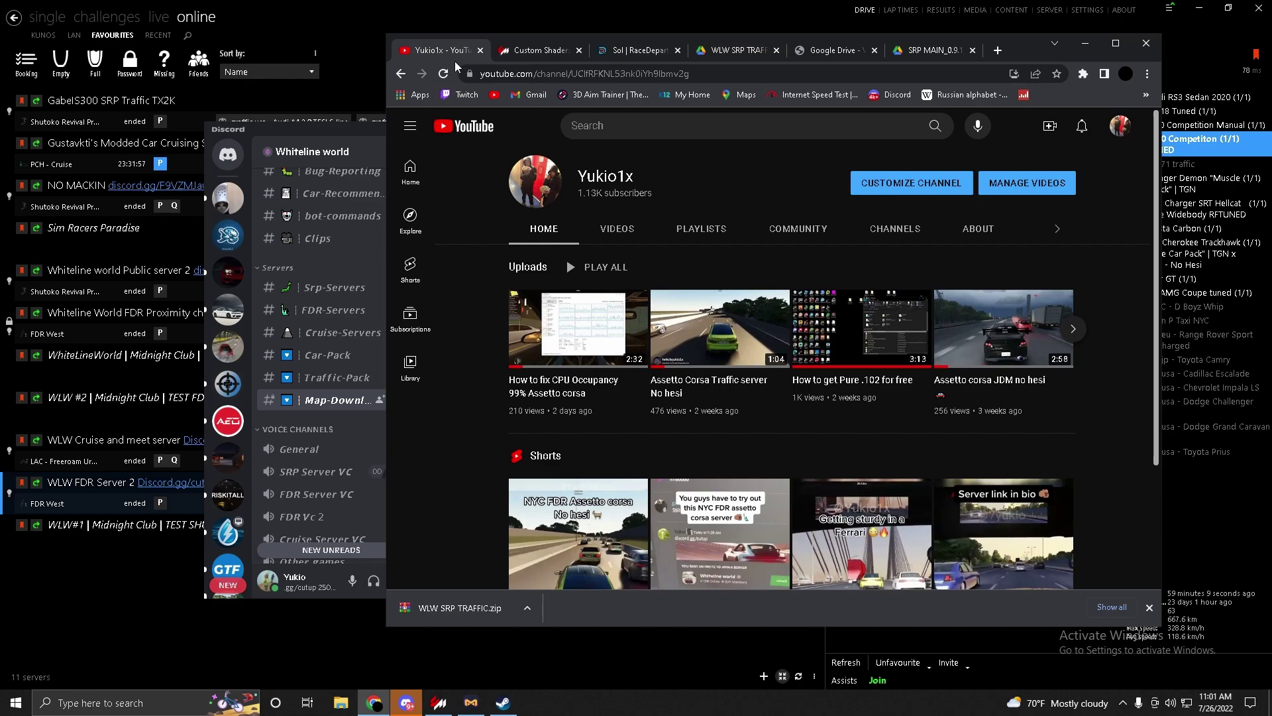
Set the Discord status to Do Not Disturb
click(351, 131)
scroll(395, 258, up, 5)
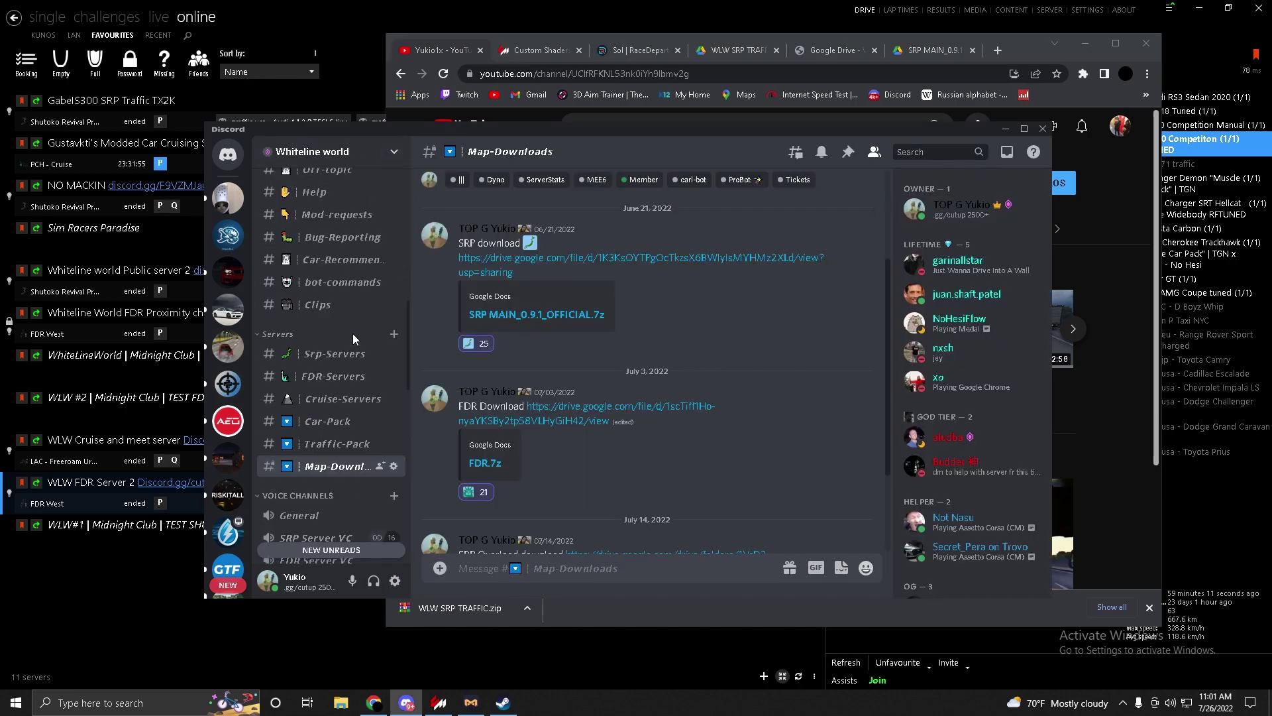
click(268, 581)
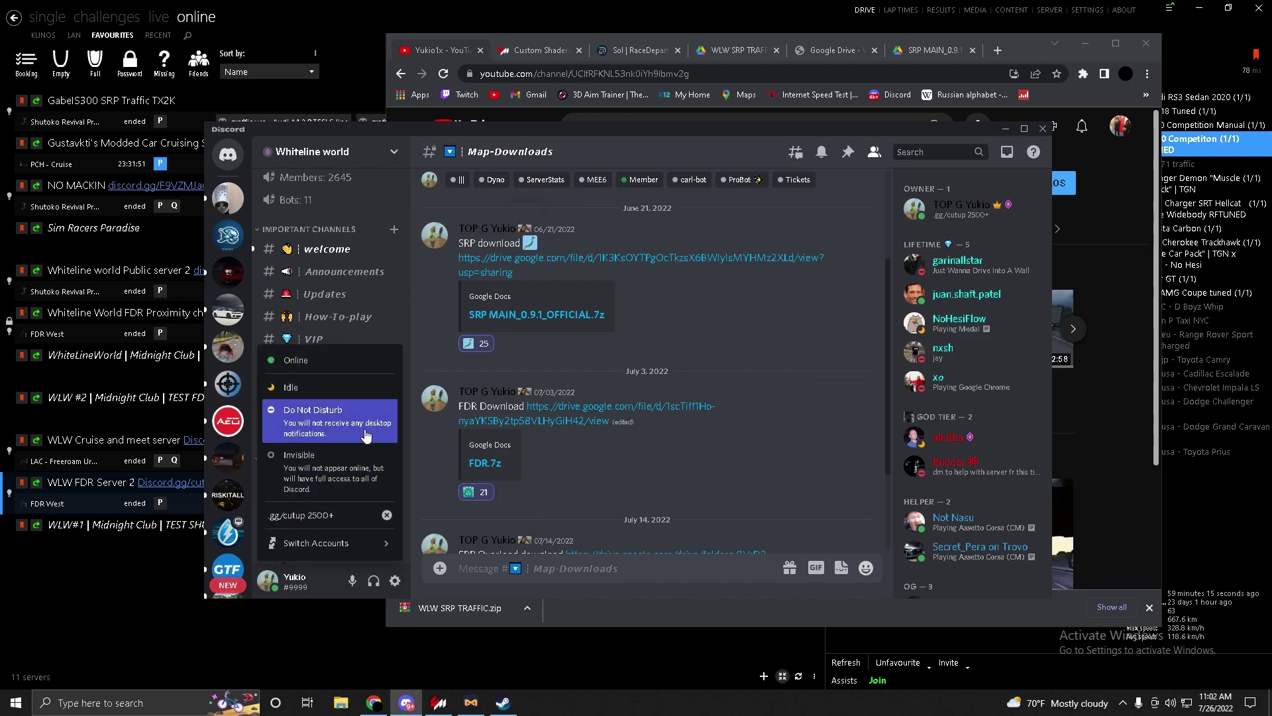
click(366, 431)
Show the YouTube channel's uploaded videos, then return to Discord
key(alt+Tab)
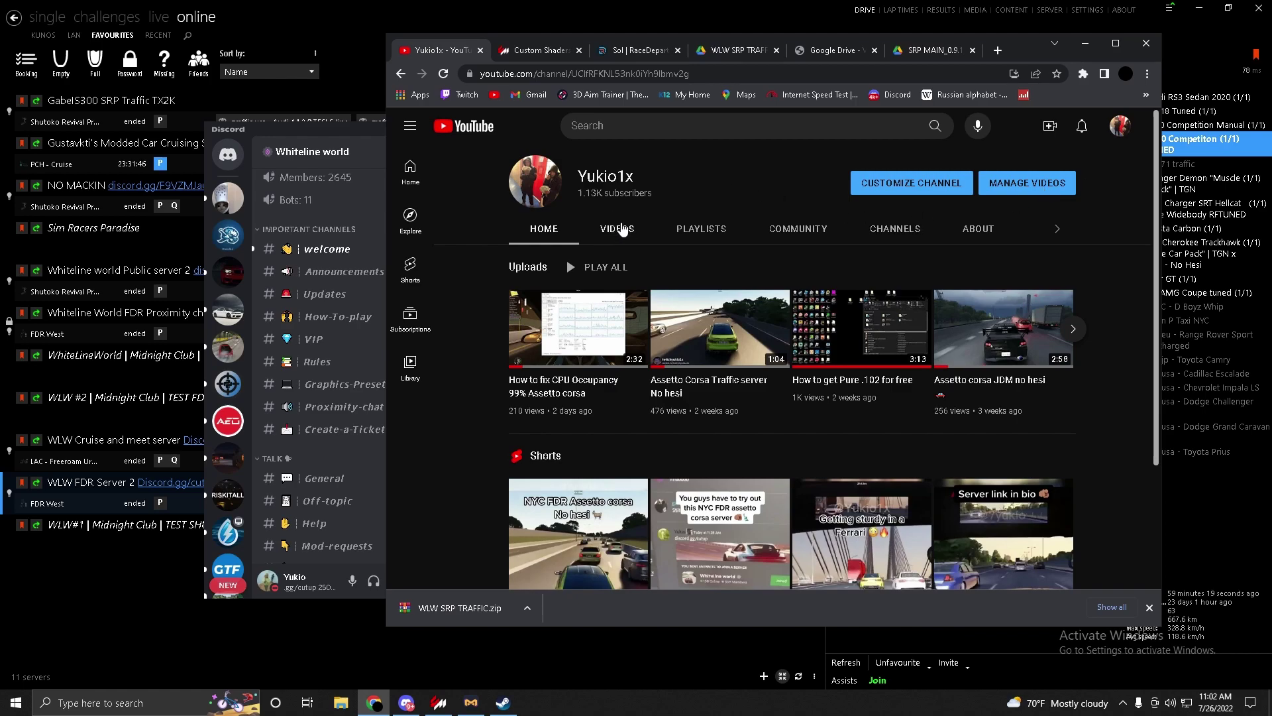
click(621, 228)
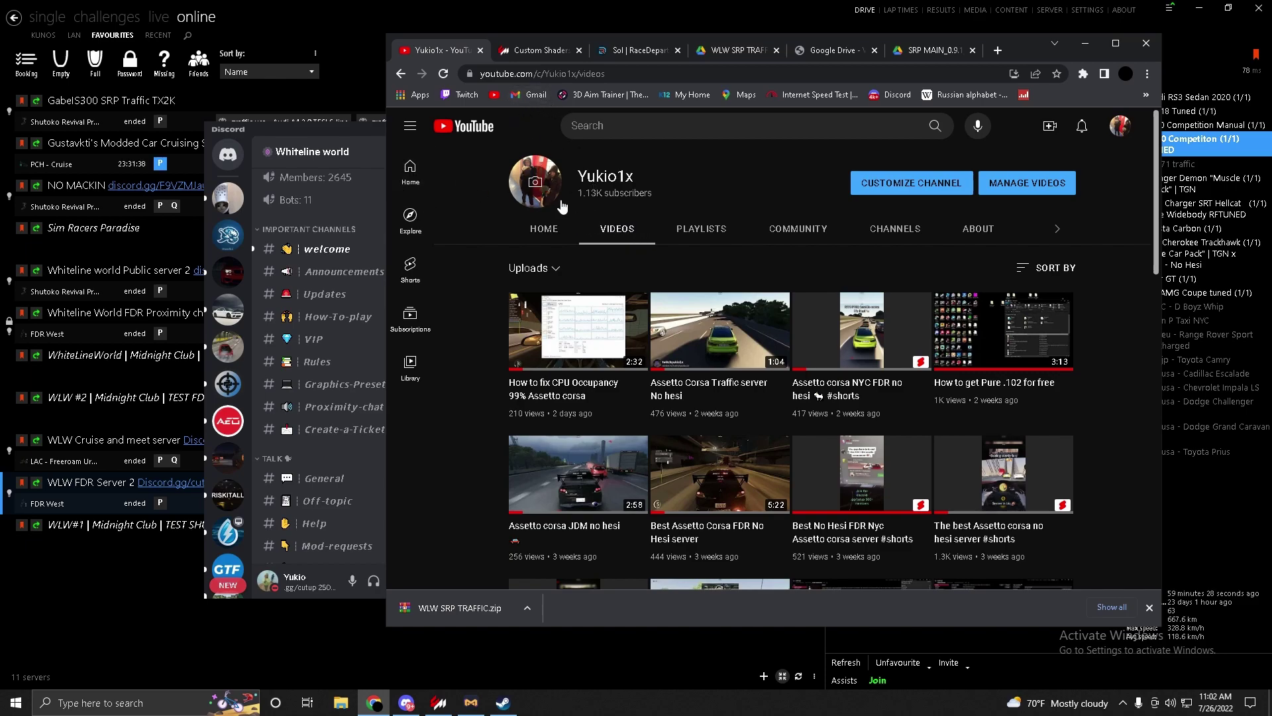
click(346, 153)
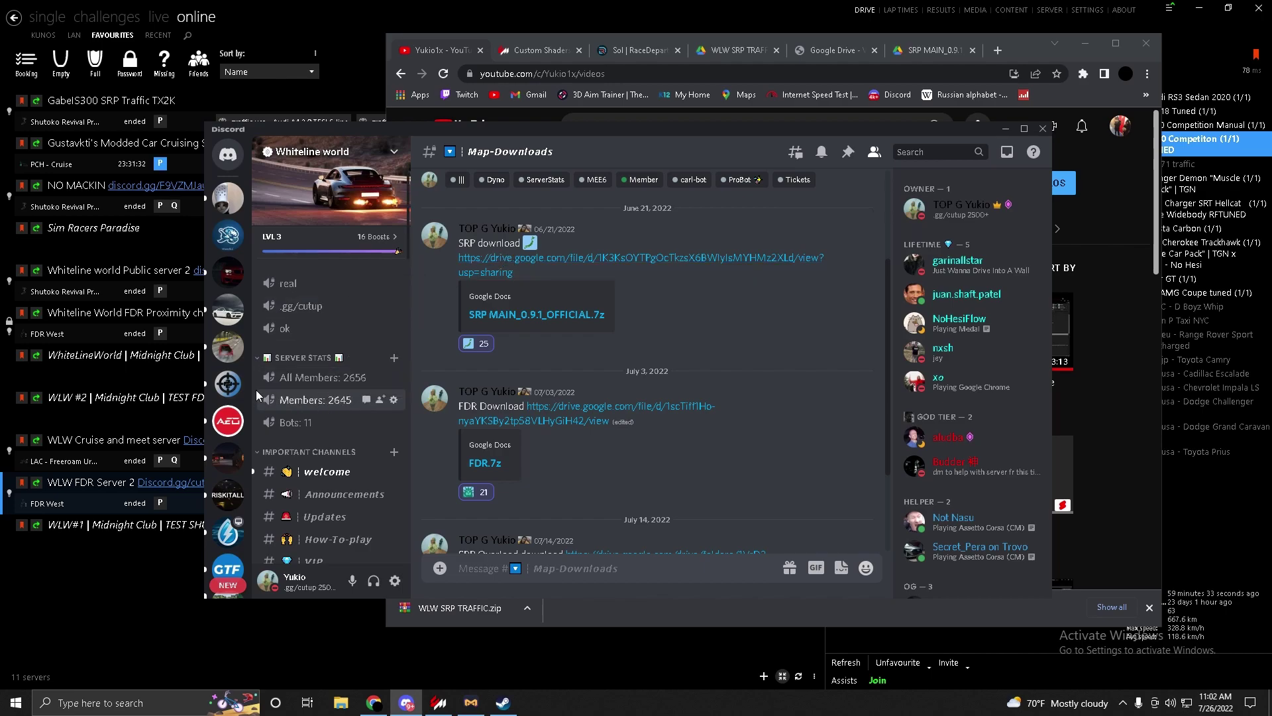
Scroll through Discord's Map-Downloads posts, then minimize and restore the Discord window
scroll(344, 385, down, 10)
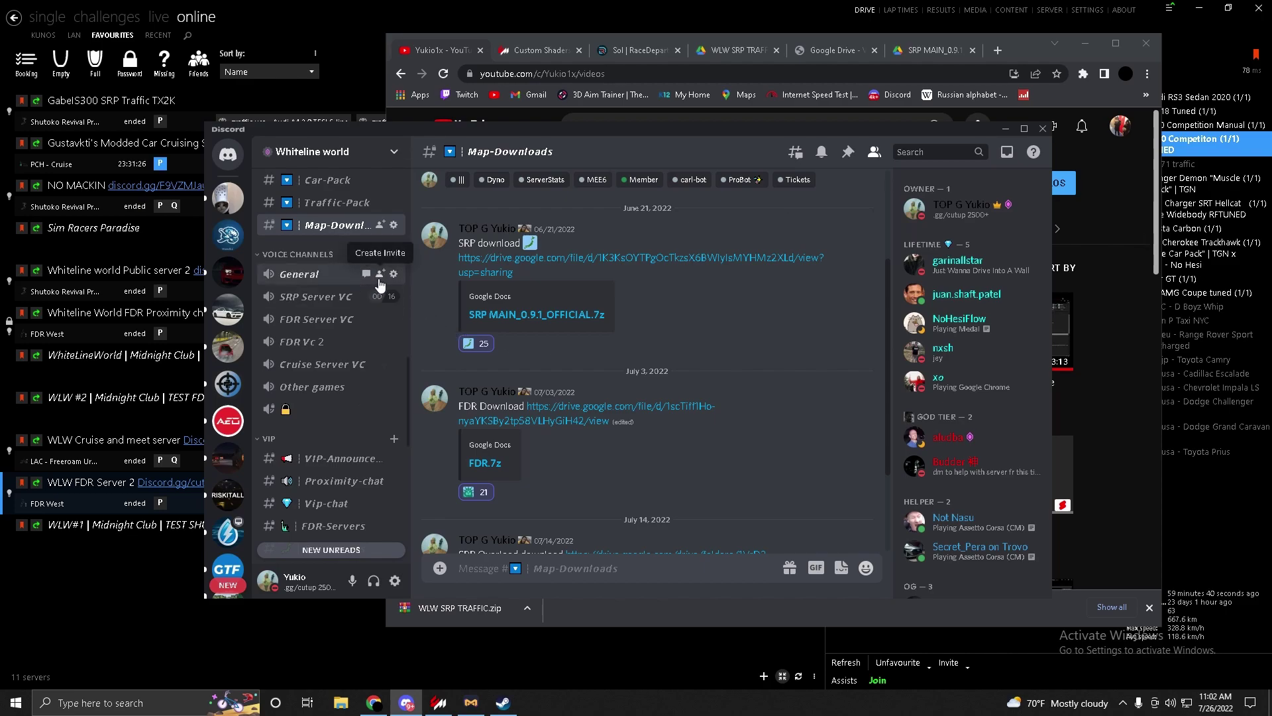
scroll(371, 272, up, 6)
scroll(311, 318, up, 5)
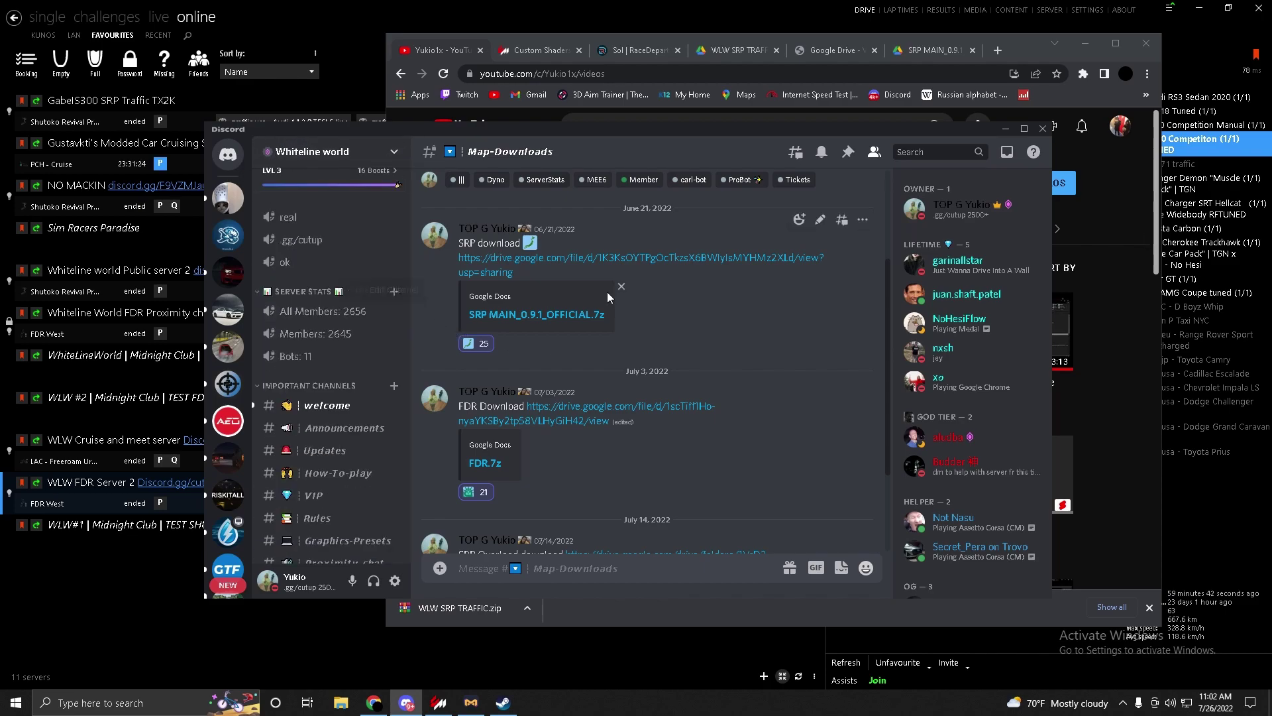
scroll(310, 321, down, 3)
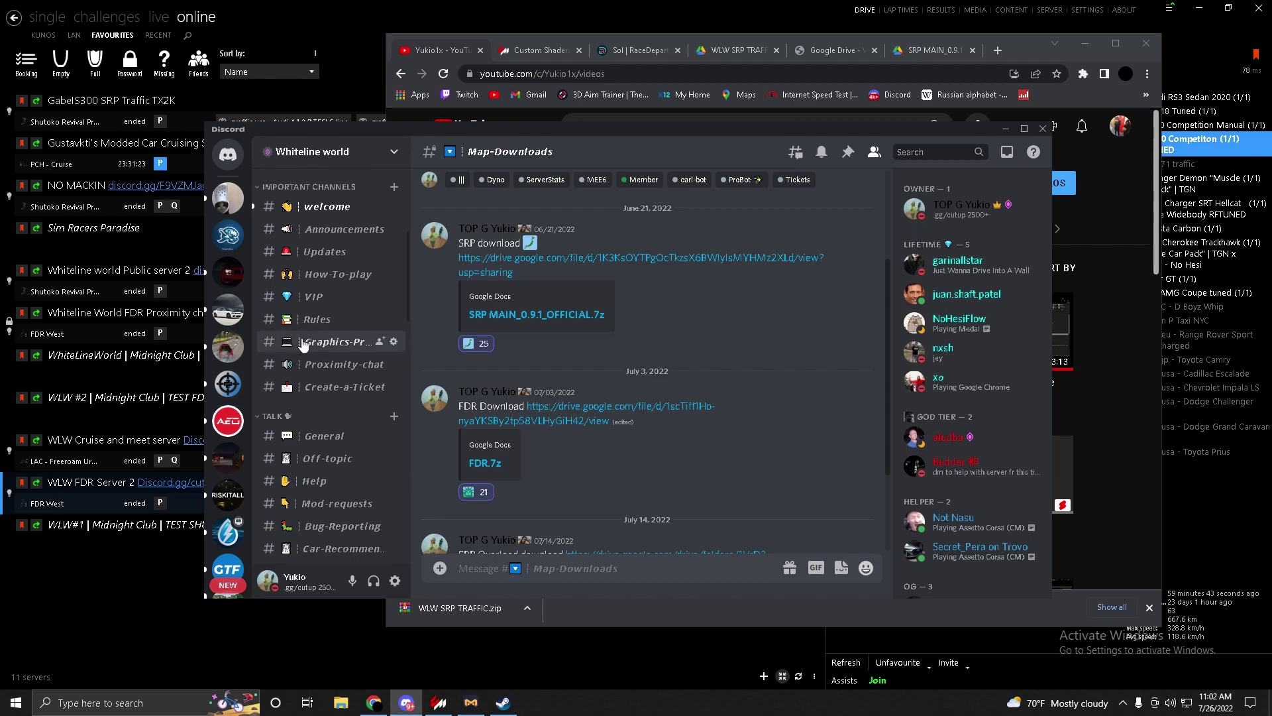
scroll(336, 397, down, 5)
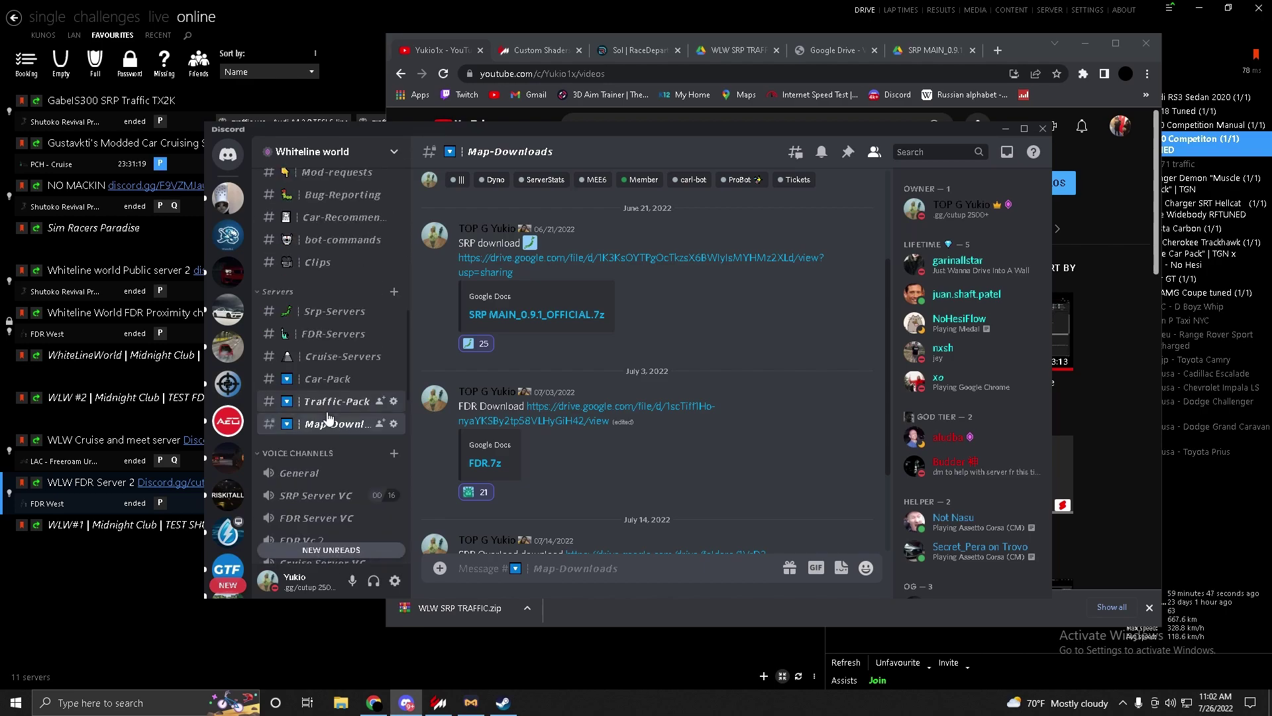
click(1005, 130)
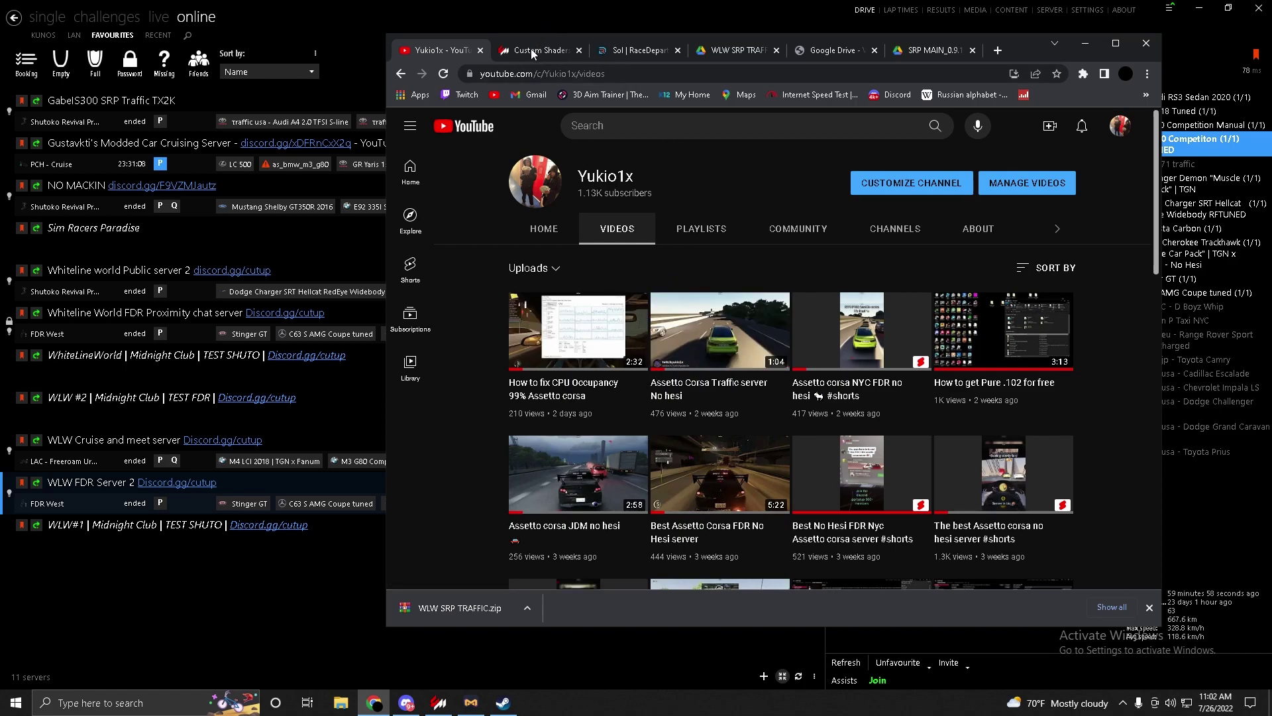
key(alt+z)
key(alt+z)
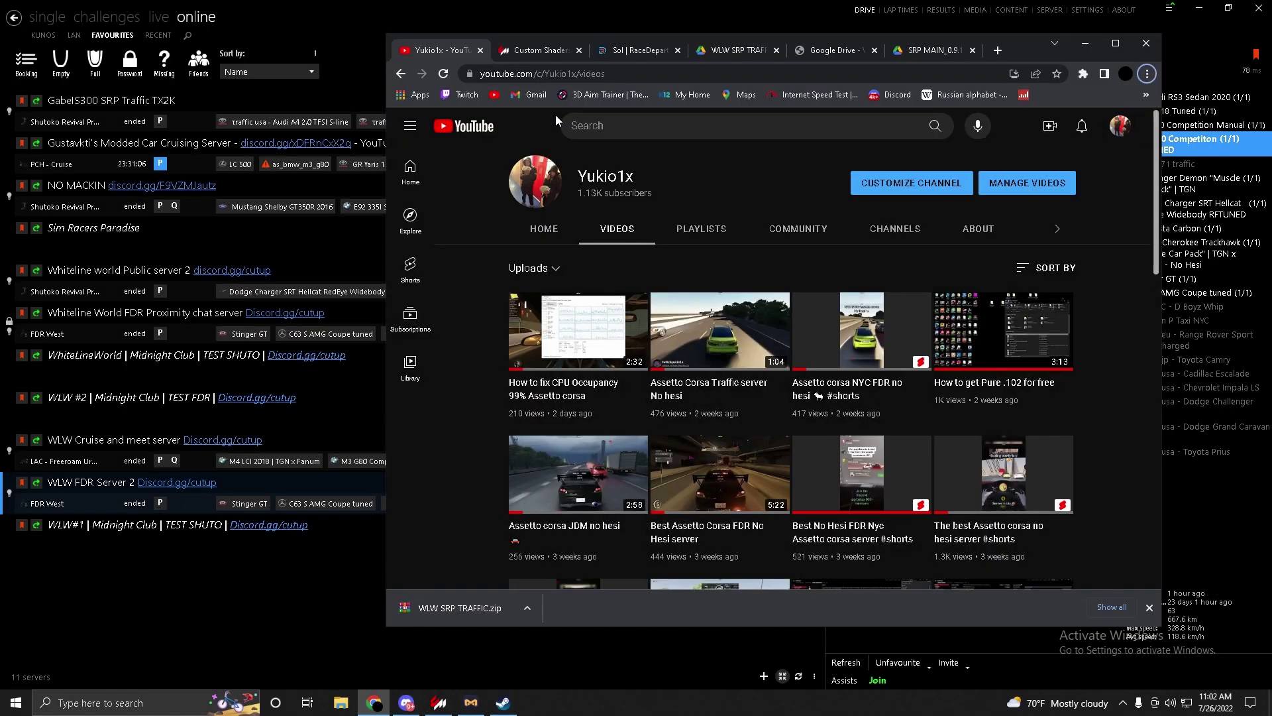
click(406, 703)
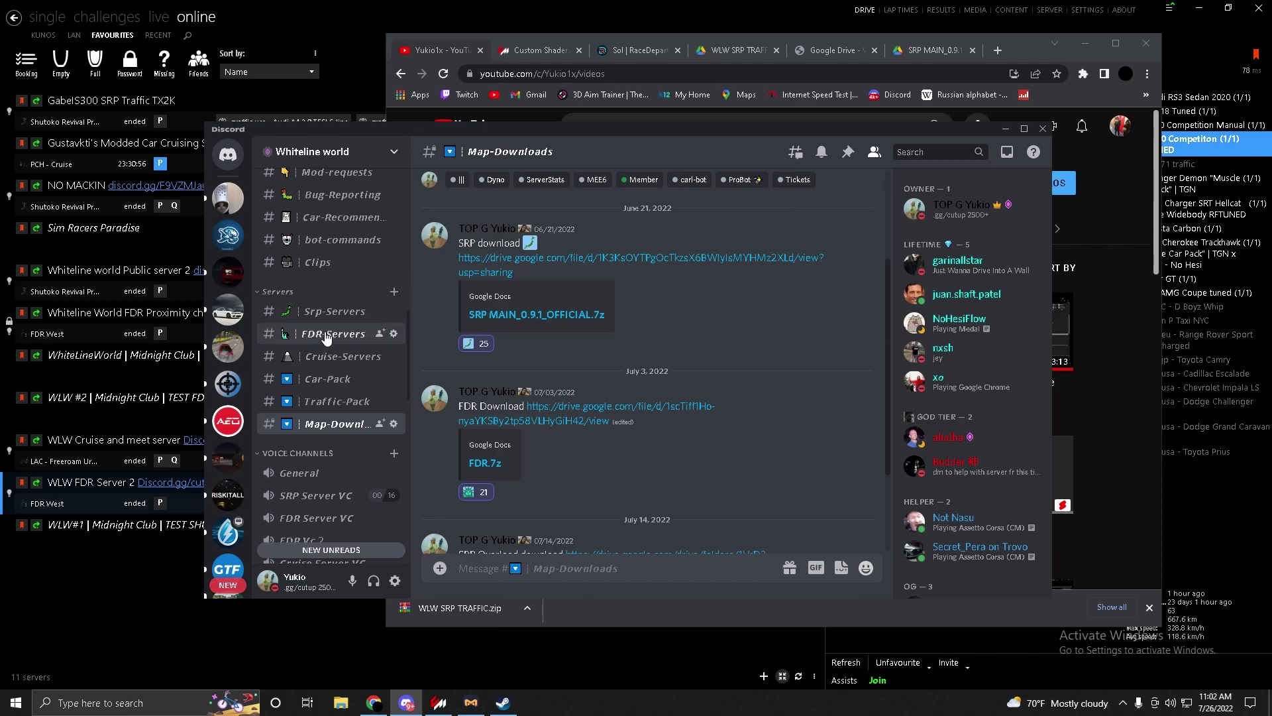
Open the Car-Pack channel and follow its Main car pack link to Google Drive
click(319, 379)
click(330, 402)
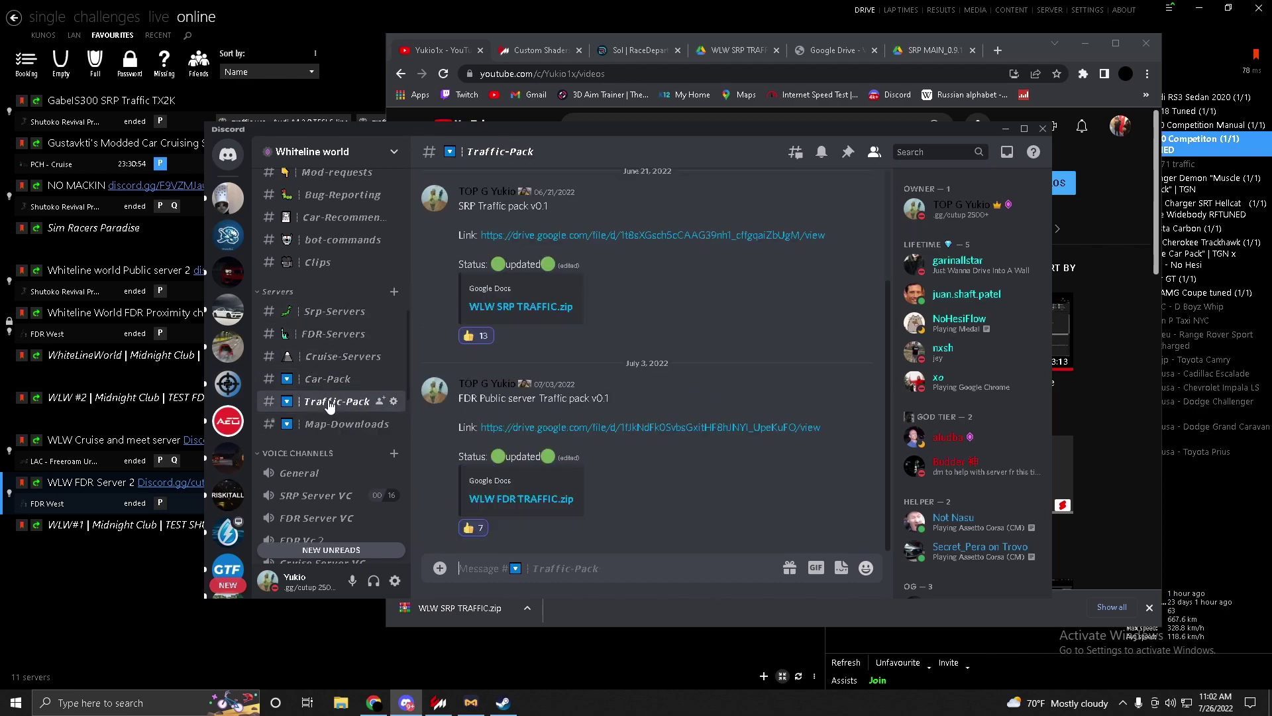
click(329, 425)
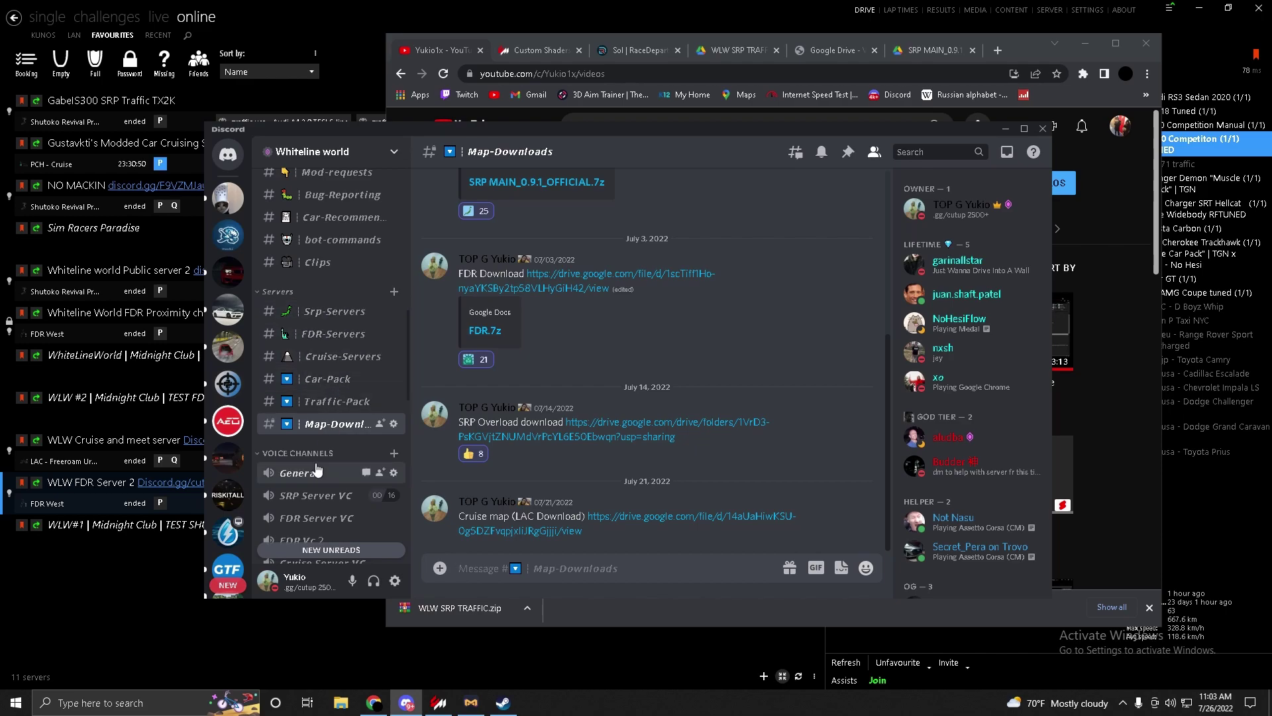
click(331, 391)
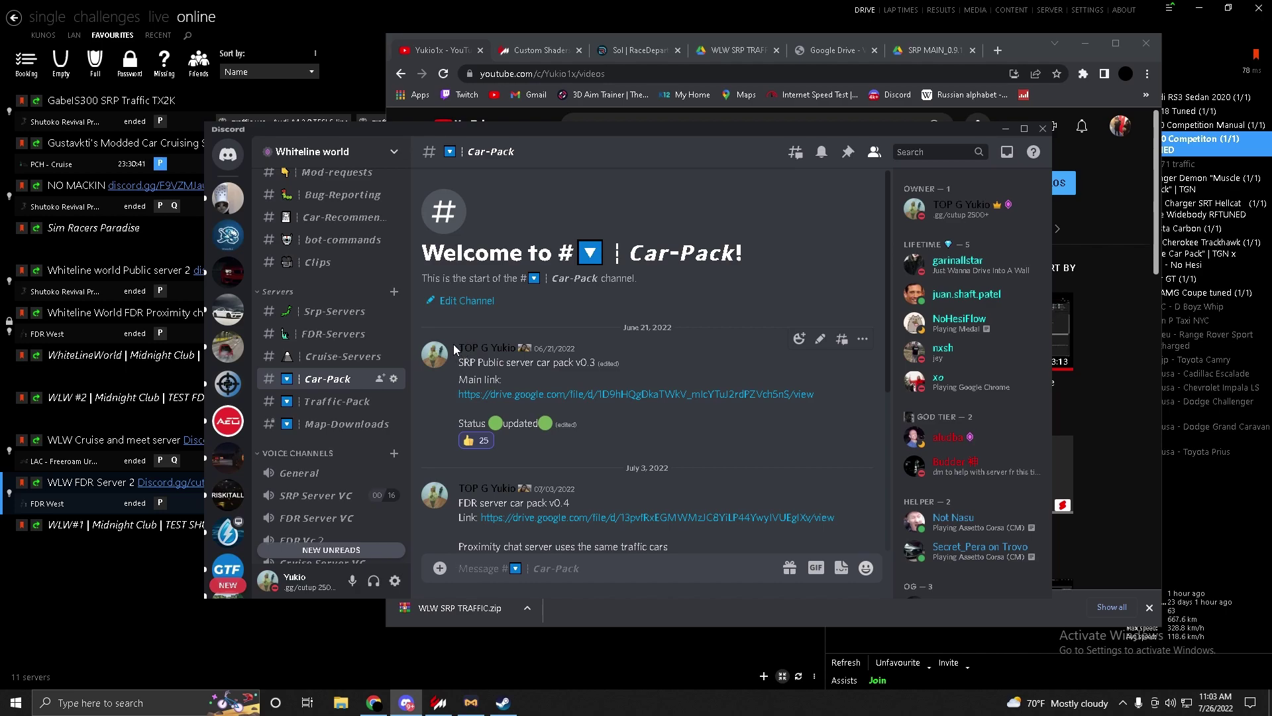
click(500, 396)
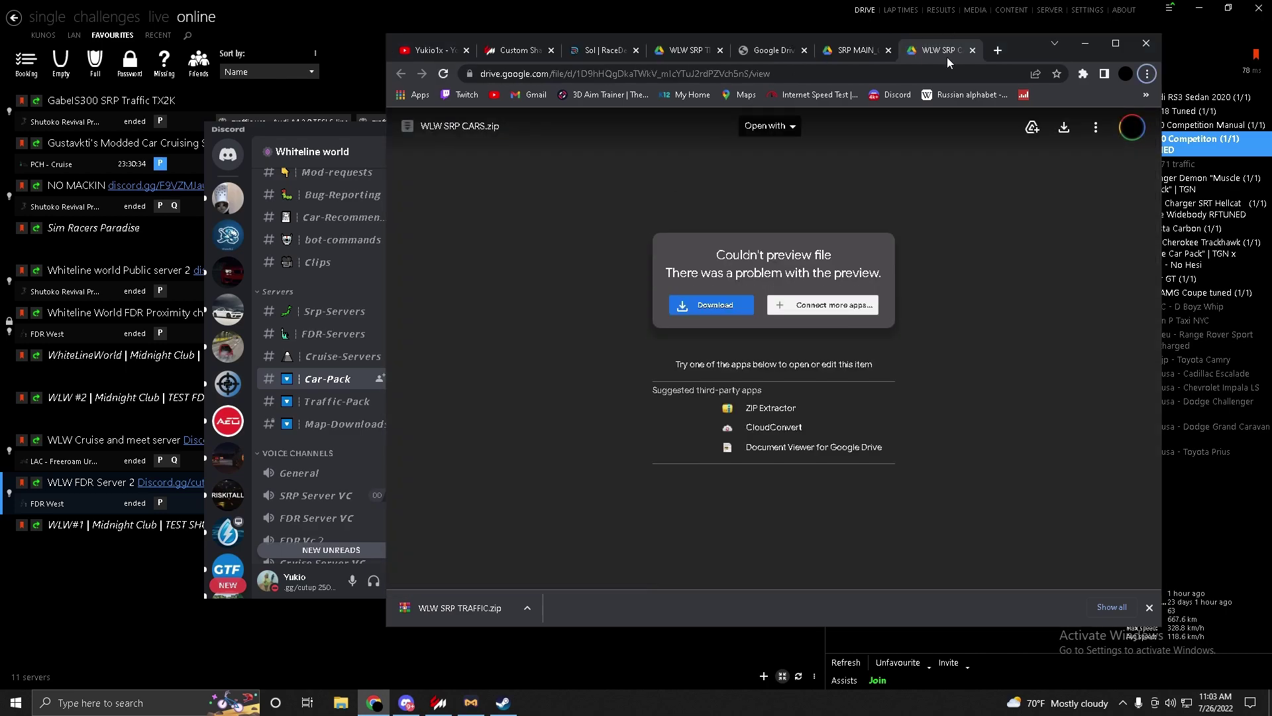
Close the SRP MAIN and car pack Drive tabs, then reopen WLW SRP CARS.zip from Discord
middle_click(949, 56)
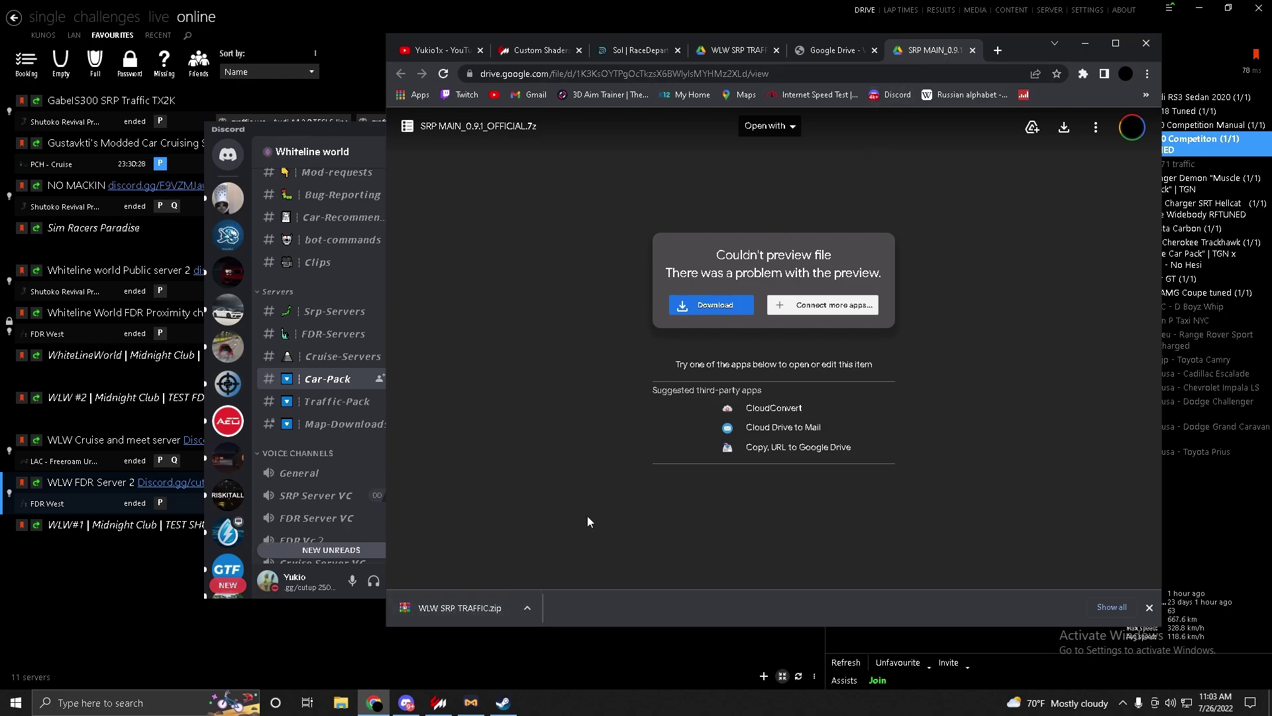
middle_click(933, 41)
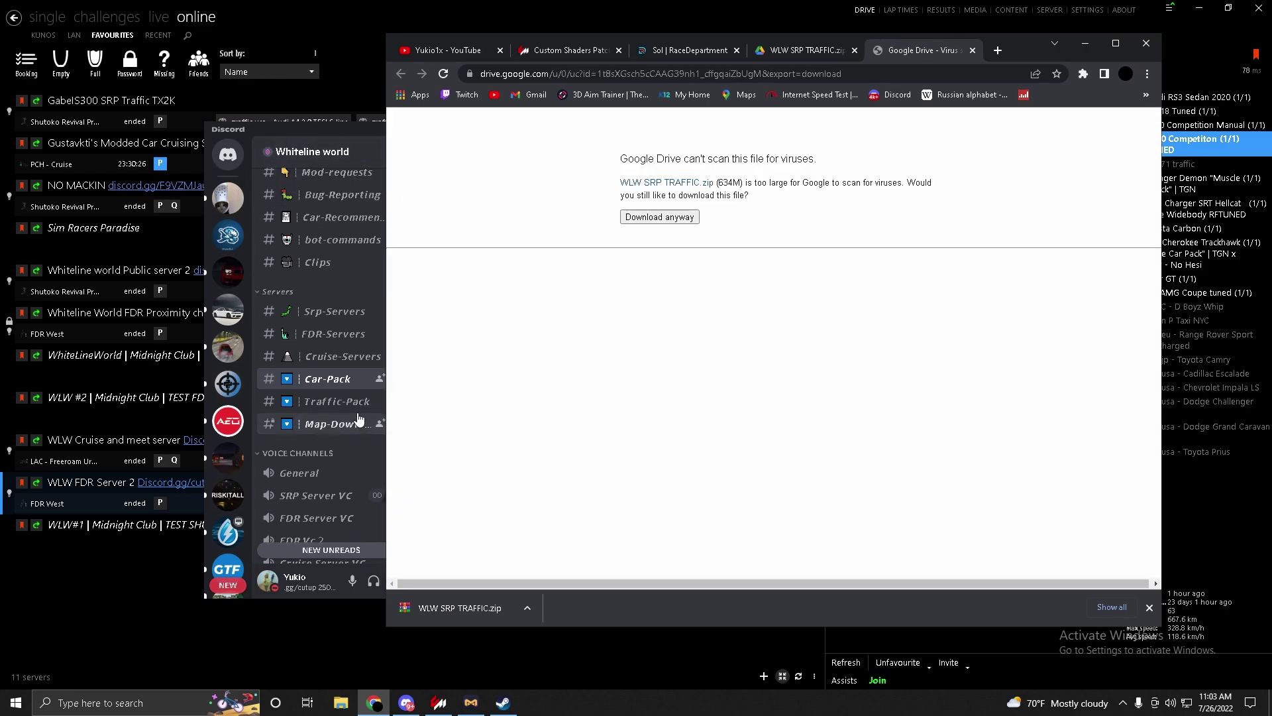
click(356, 384)
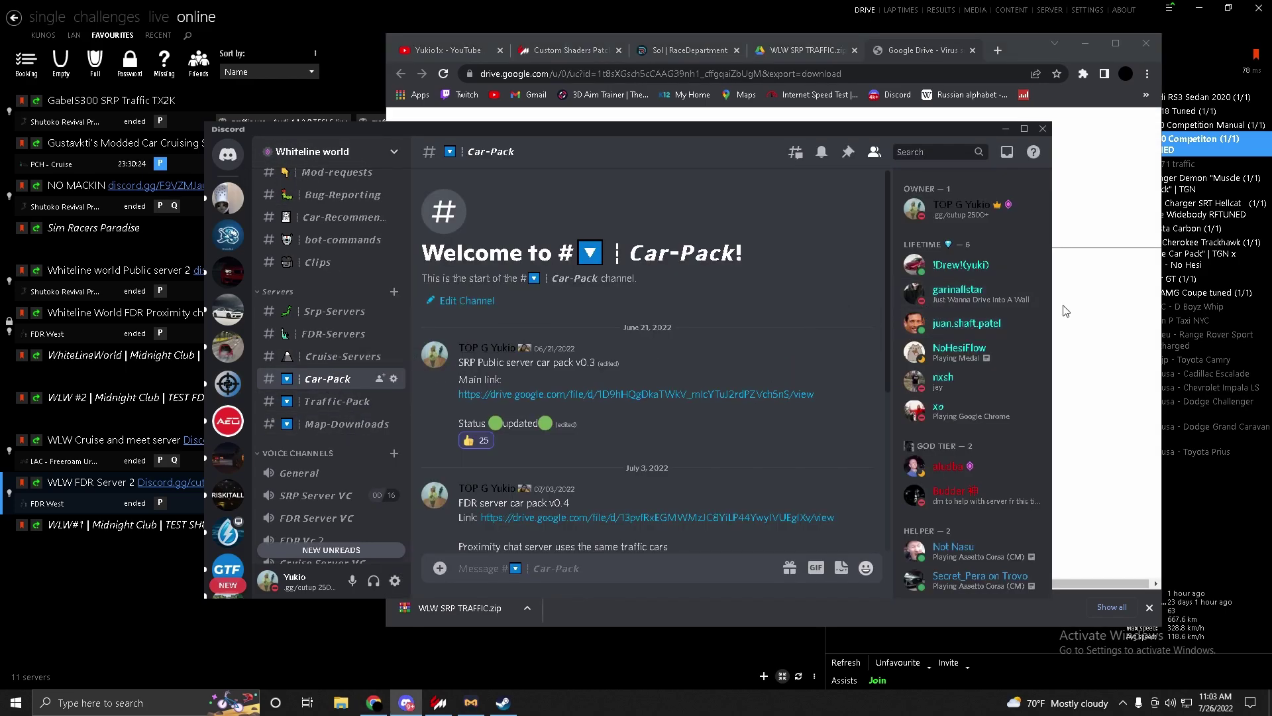
click(673, 395)
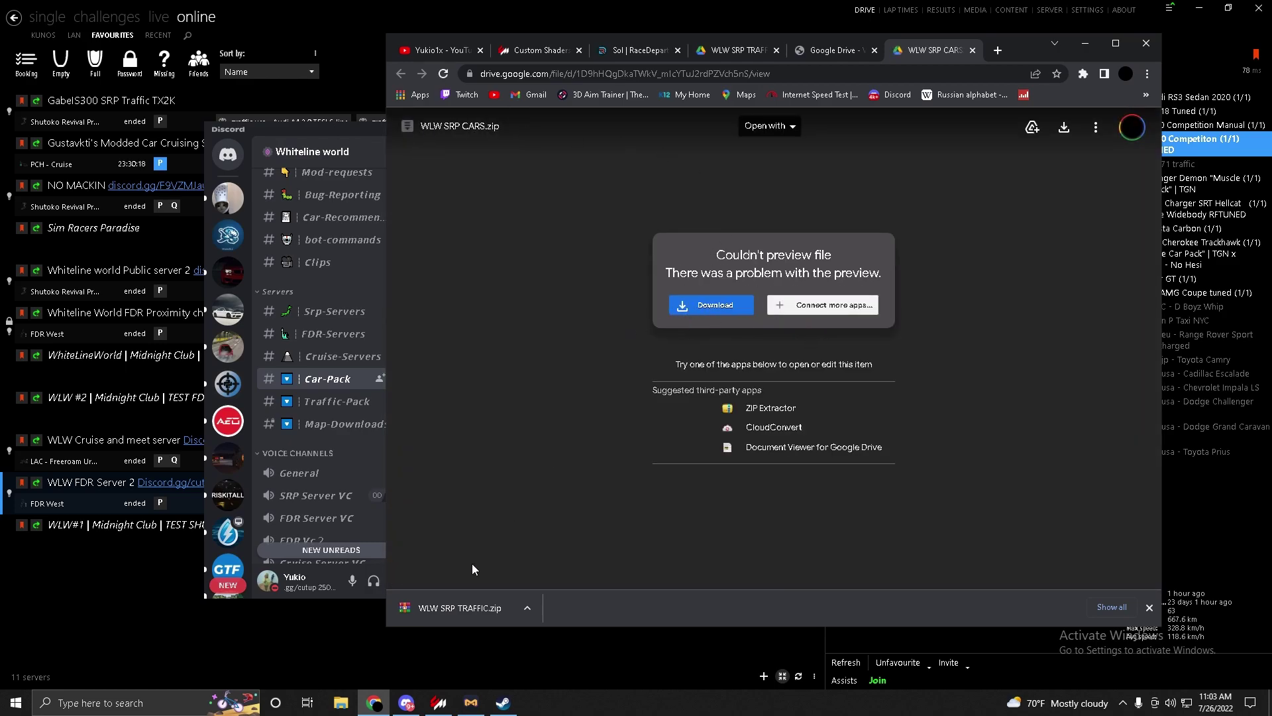
click(157, 596)
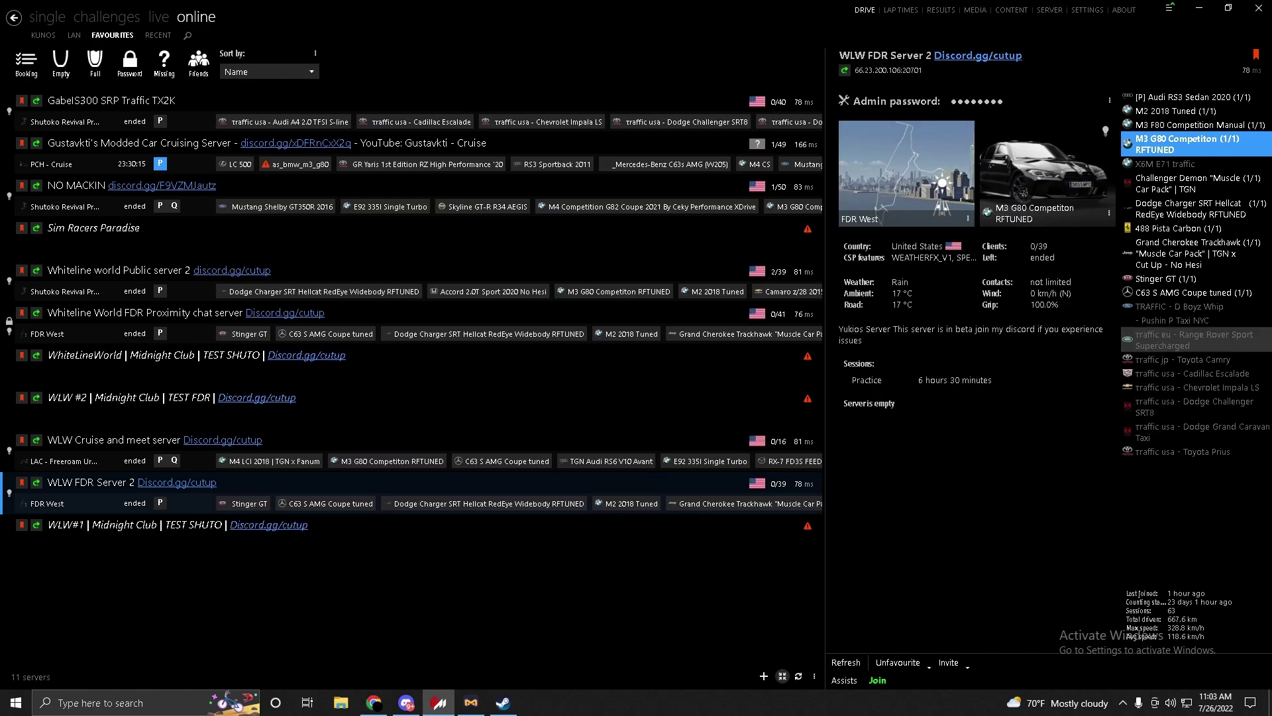
Check the downloads list in Content Manager's main menu, then switch to the Steam library
click(1169, 8)
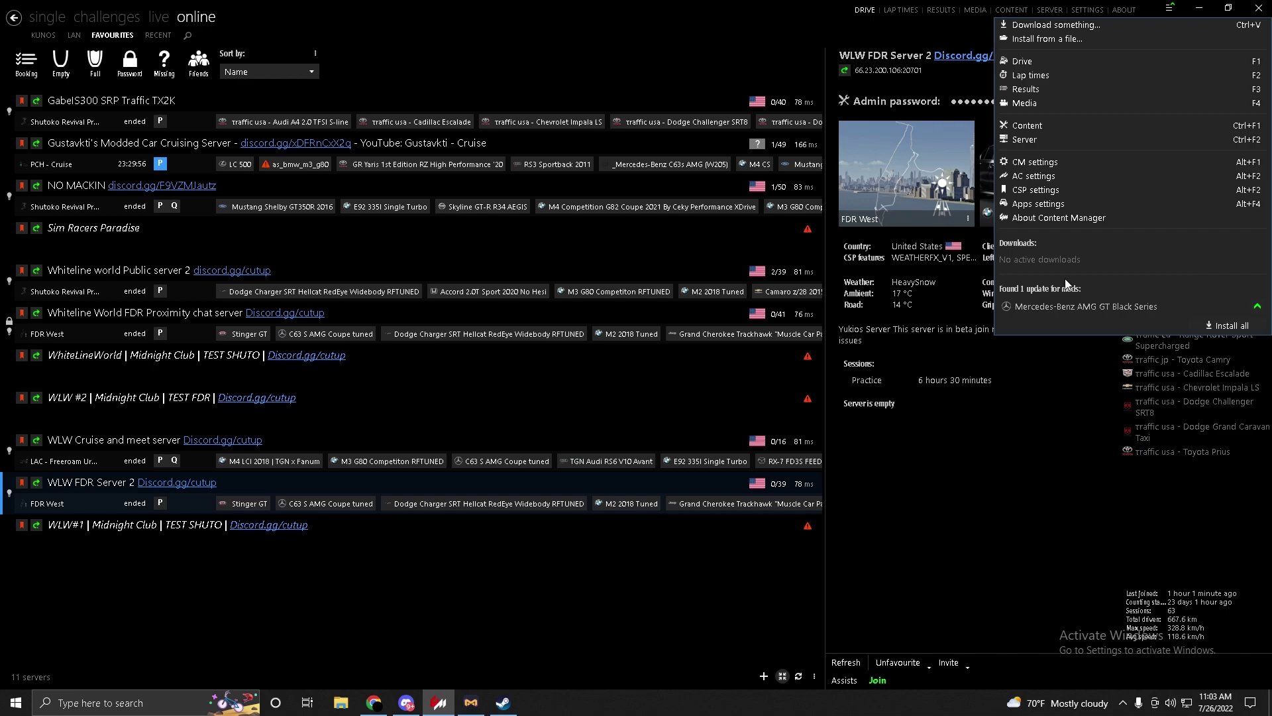
click(503, 702)
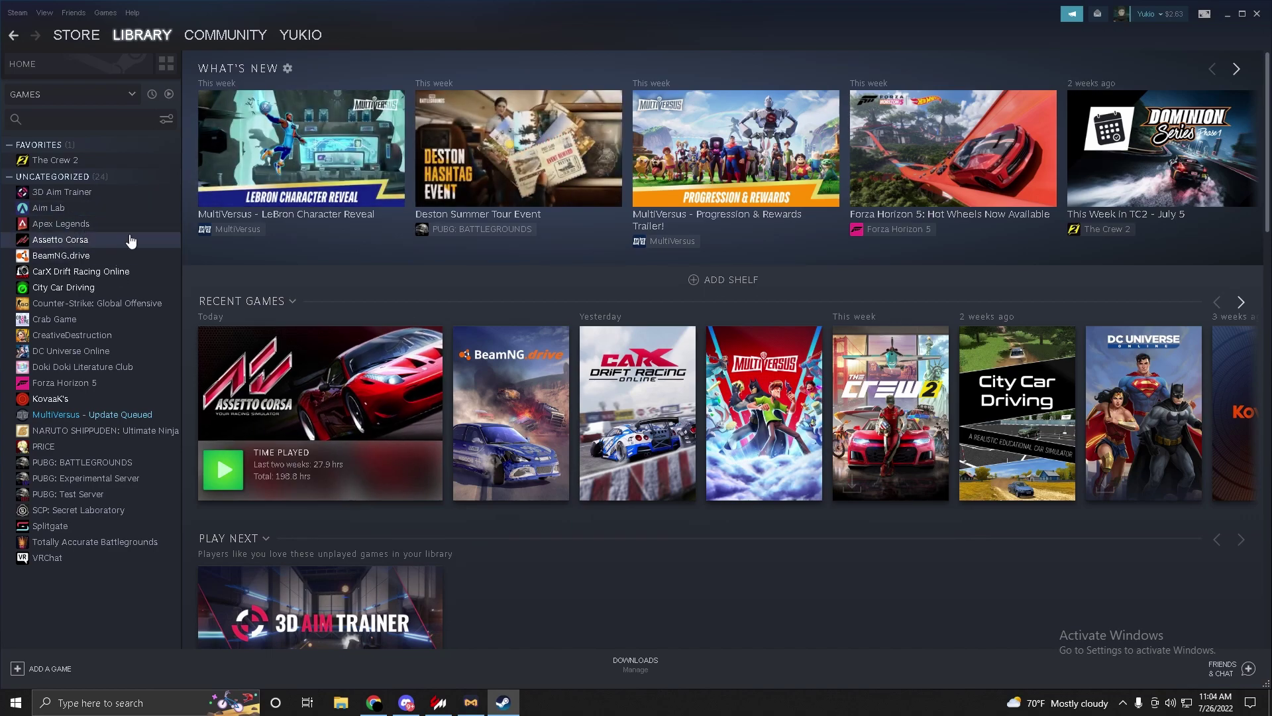
mouse_move(147, 39)
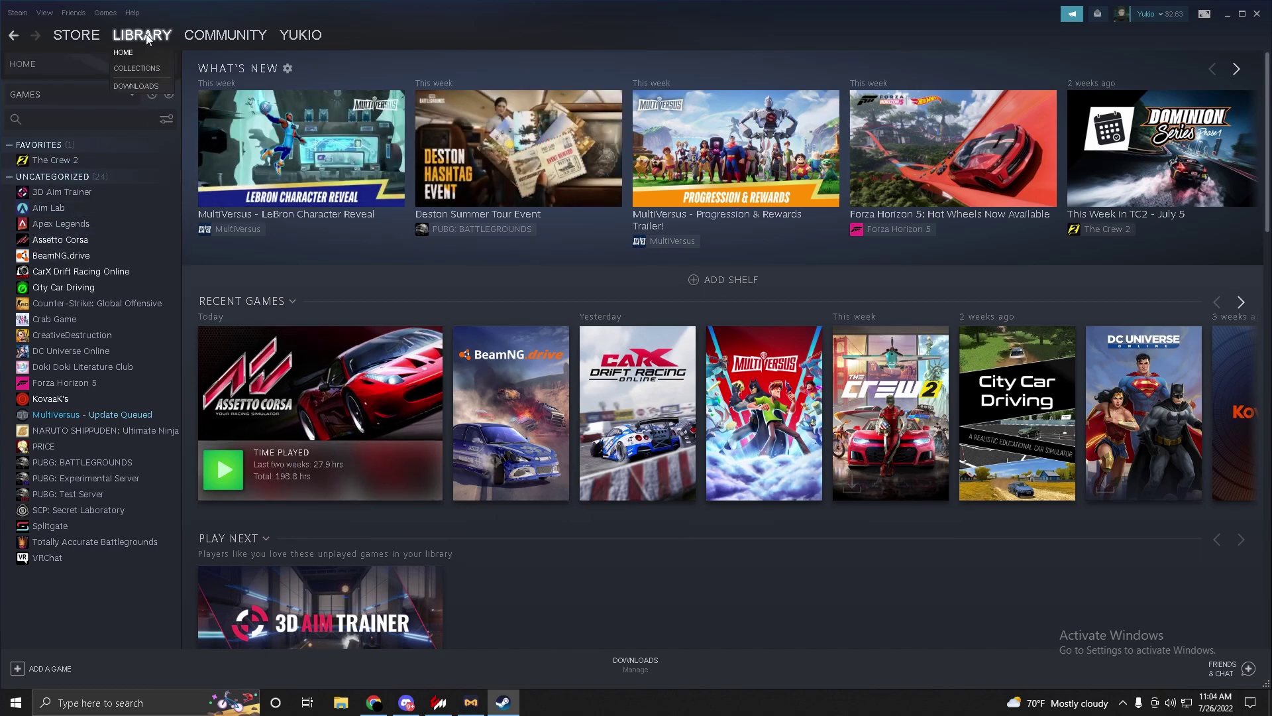
Open Assetto Corsa's installed files via Manage > Browse local files
right_click(60, 242)
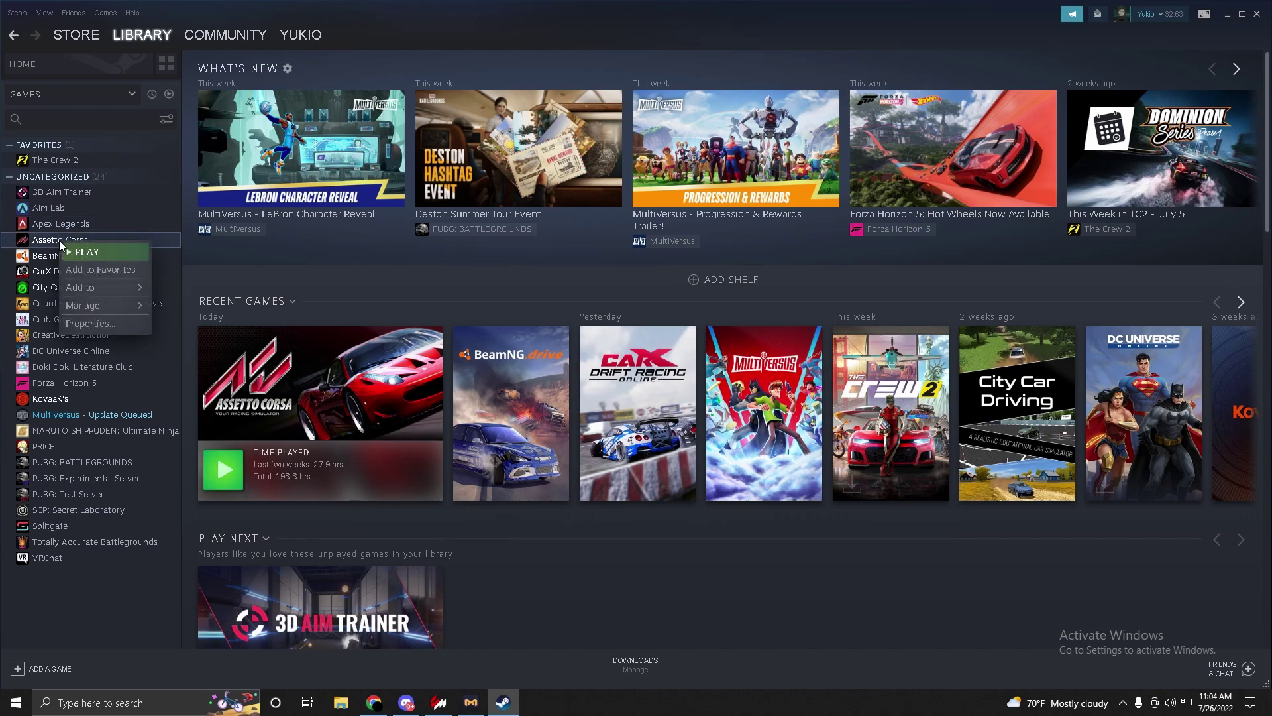
mouse_move(96, 308)
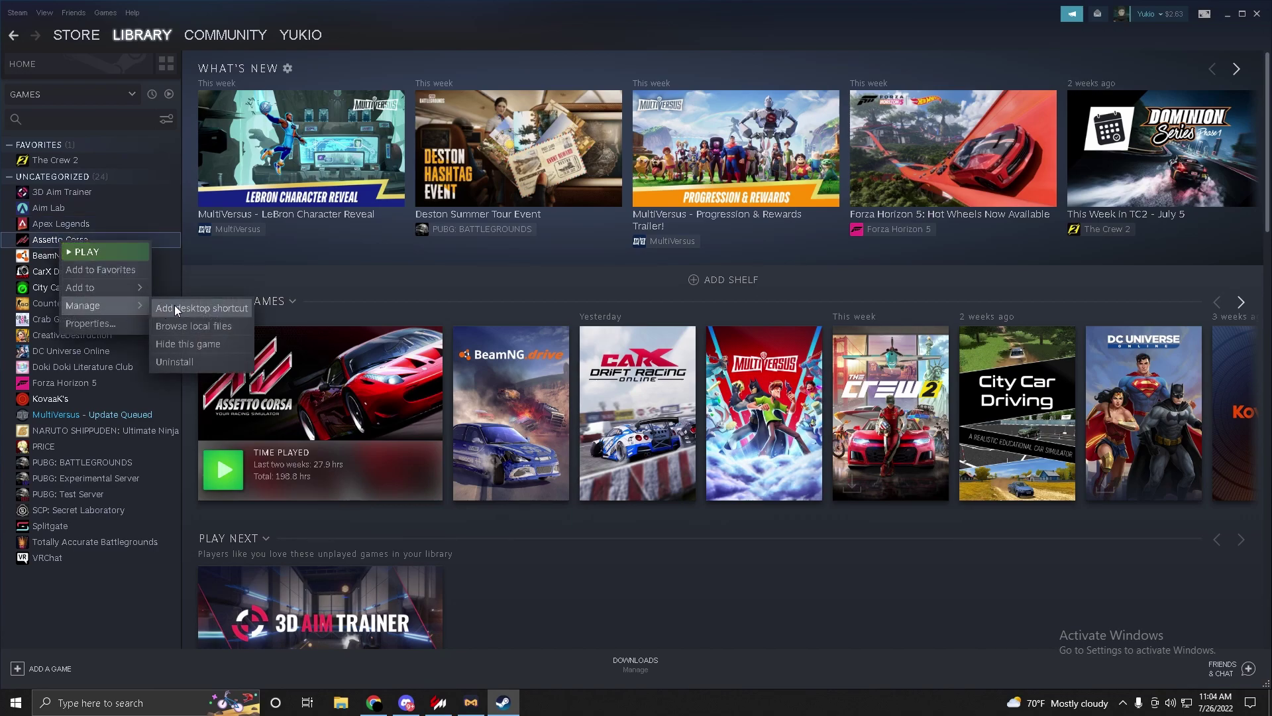
click(203, 326)
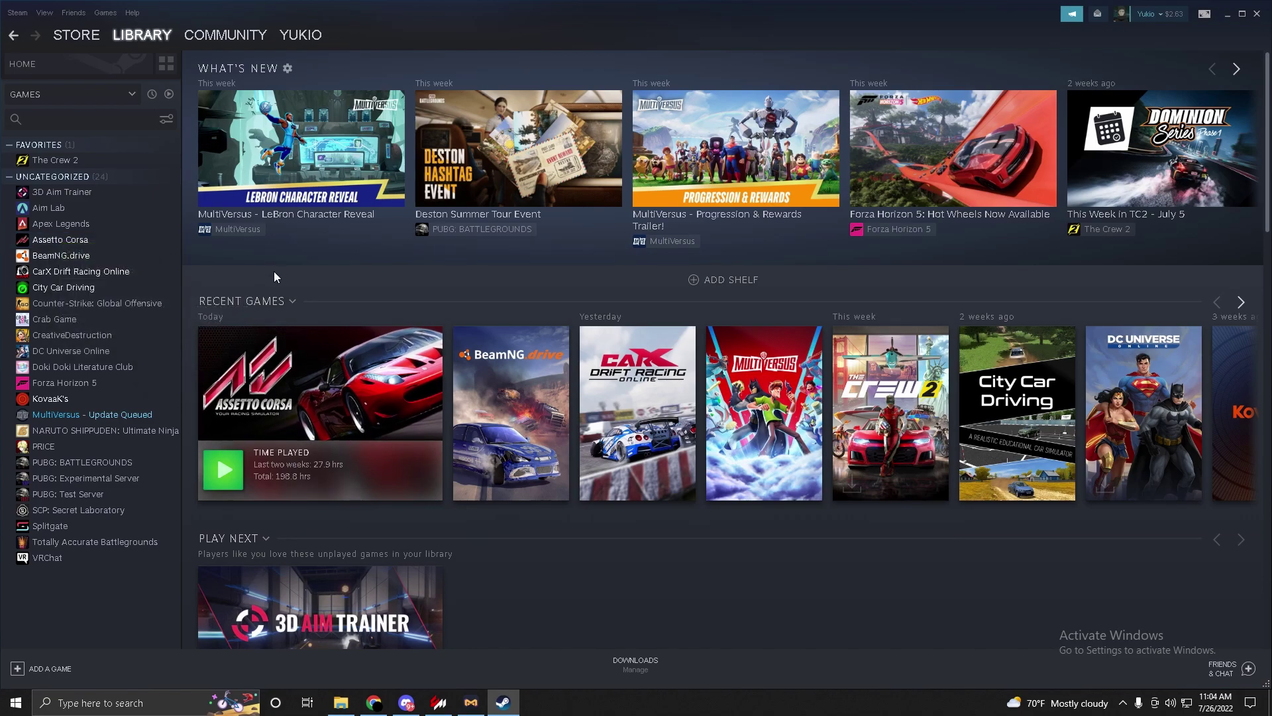
Navigate File Explorer into the assettocorsa content\cars folder
click(342, 704)
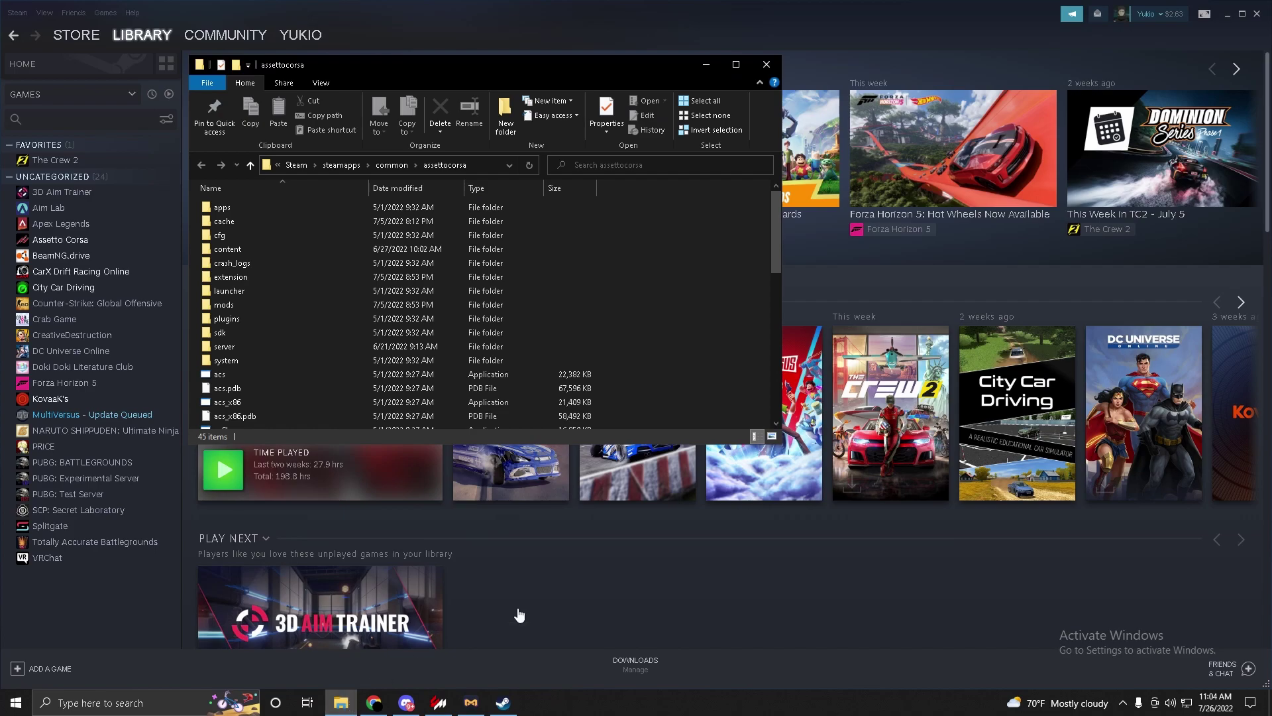
click(1227, 13)
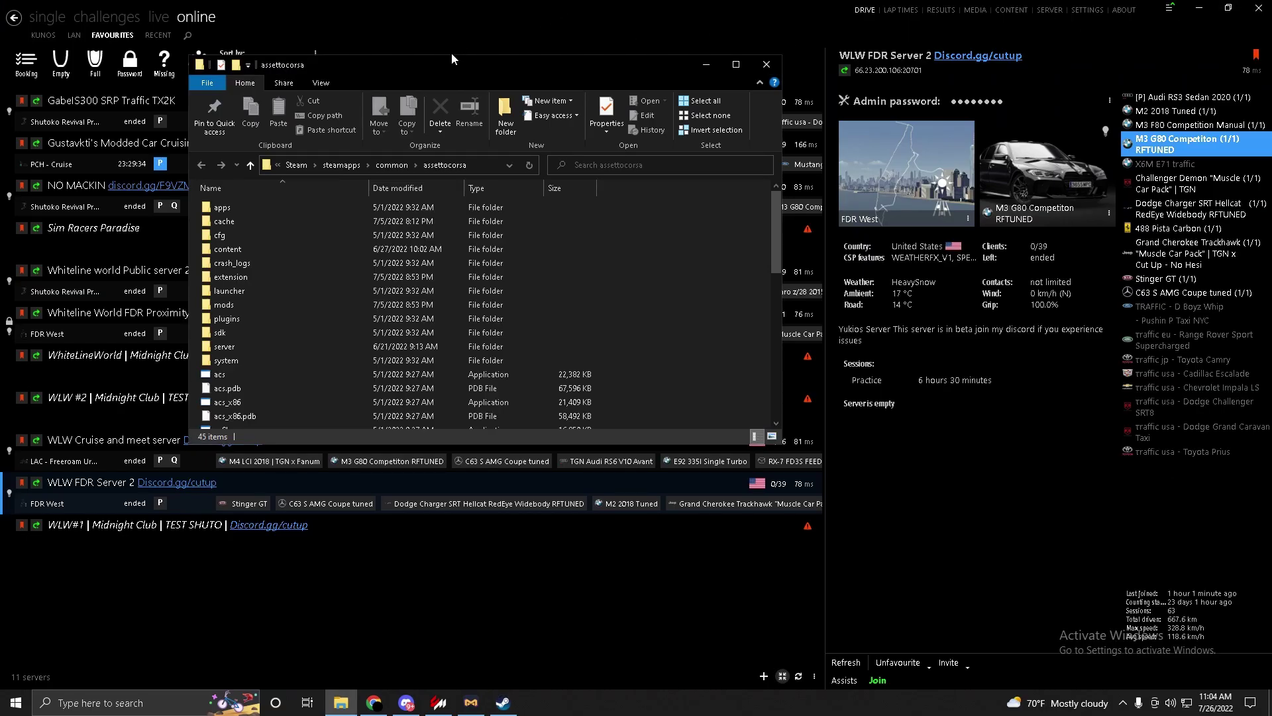
drag(452, 55, 527, 46)
click(315, 249)
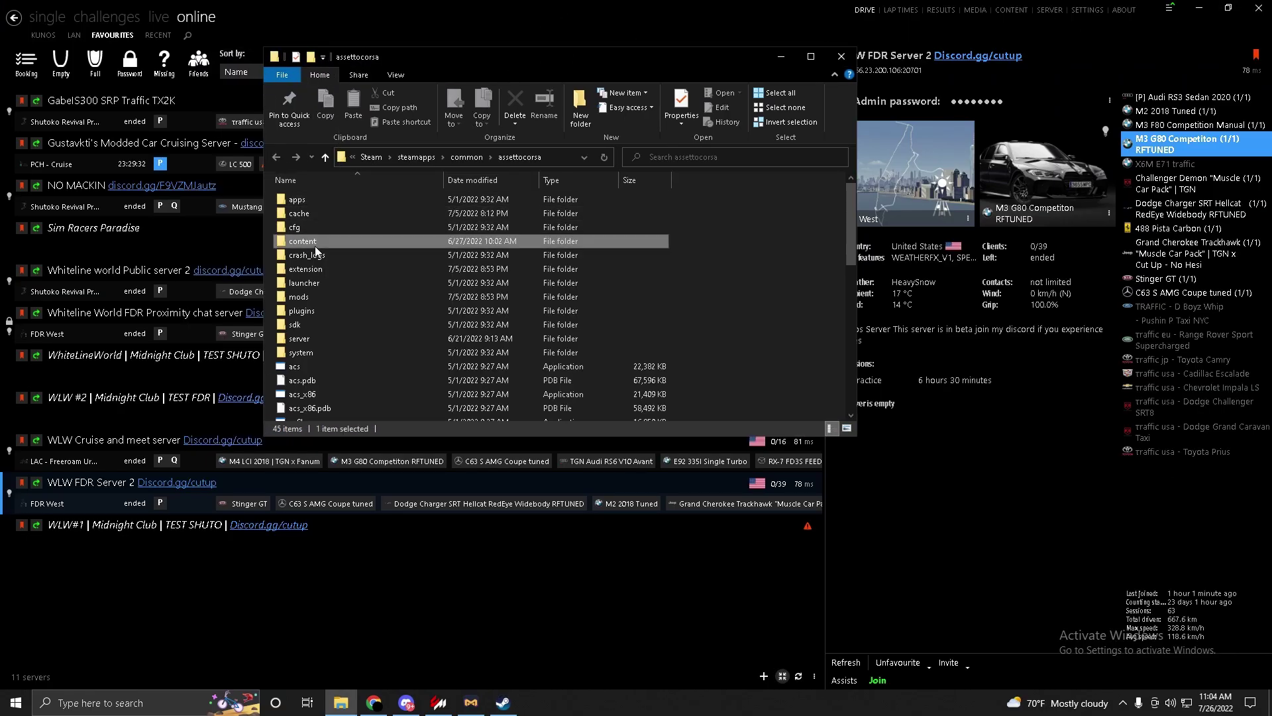
double_click(316, 246)
double_click(322, 226)
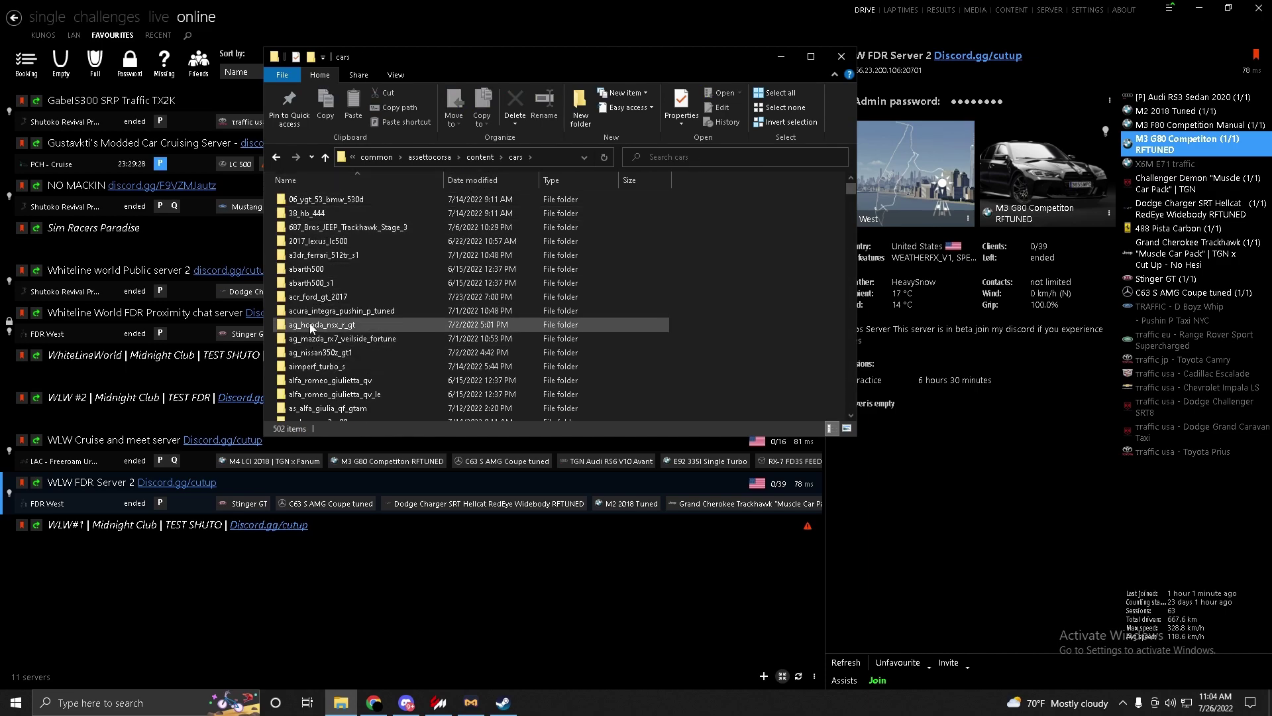
Open the downloaded WLW SRP TRAFFIC.zip from Chrome in WinRAR
click(374, 702)
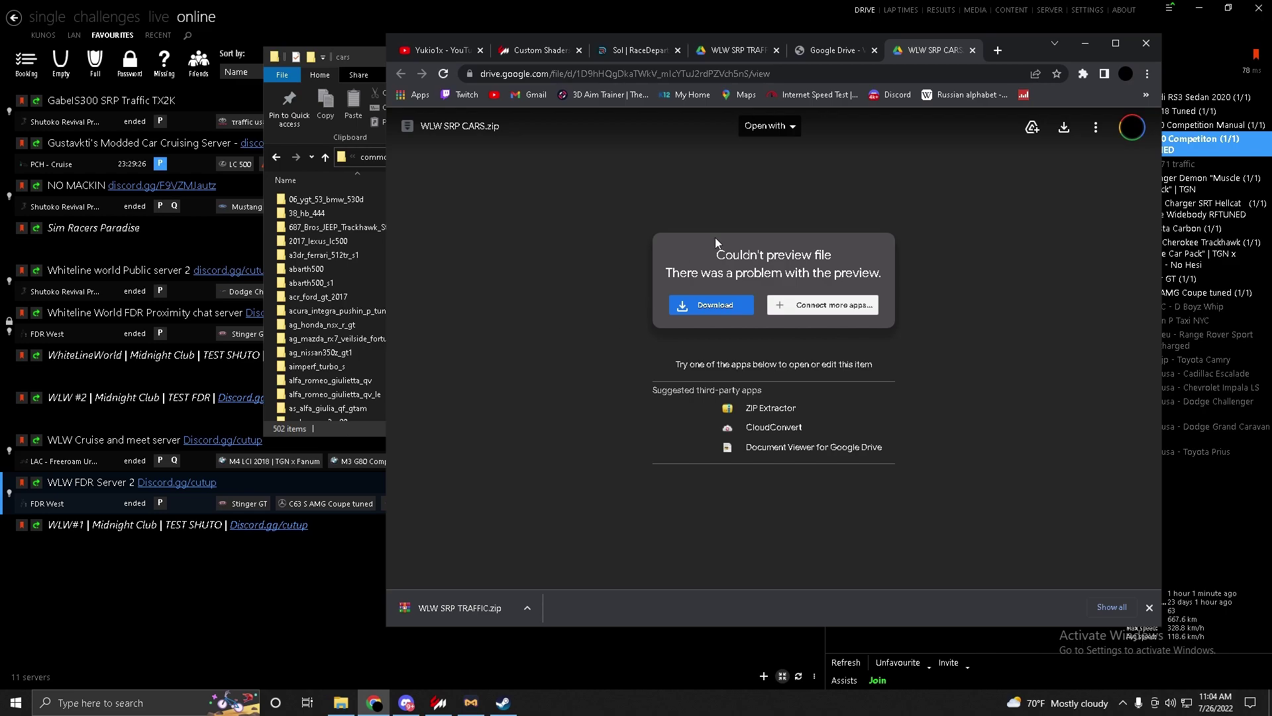
drag(1027, 45, 1166, 52)
click(625, 615)
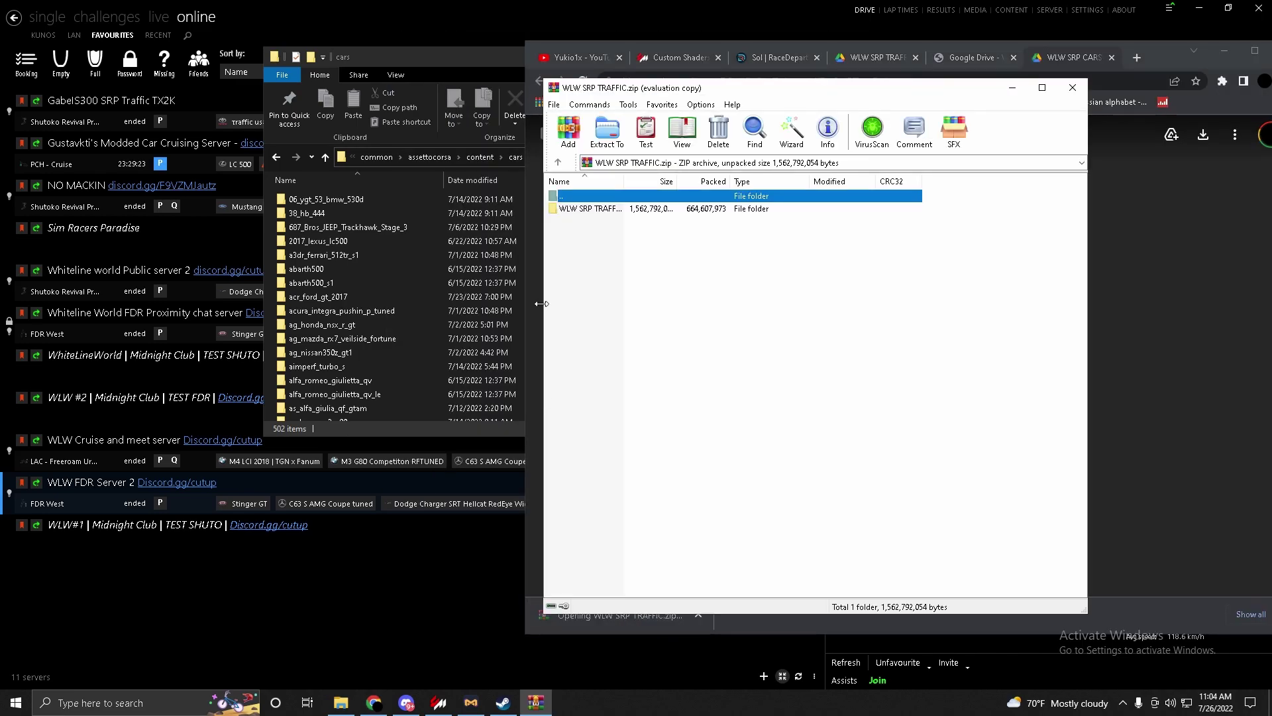
Dismiss the WinRAR licence reminder, open WLW SRP TRAFFIC, and place the cars and archive windows side by side
click(933, 293)
double_click(621, 211)
drag(440, 57, 214, 46)
drag(623, 109, 359, 93)
drag(358, 192, 714, 190)
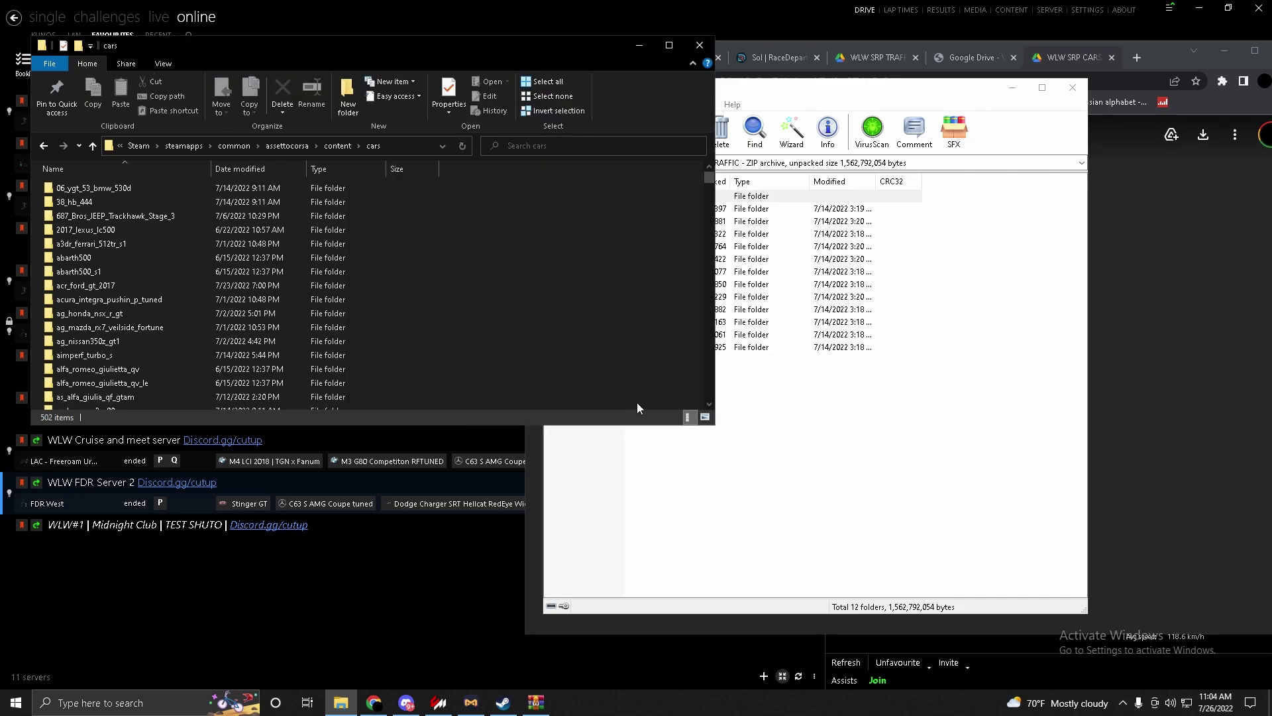
drag(810, 92, 986, 37)
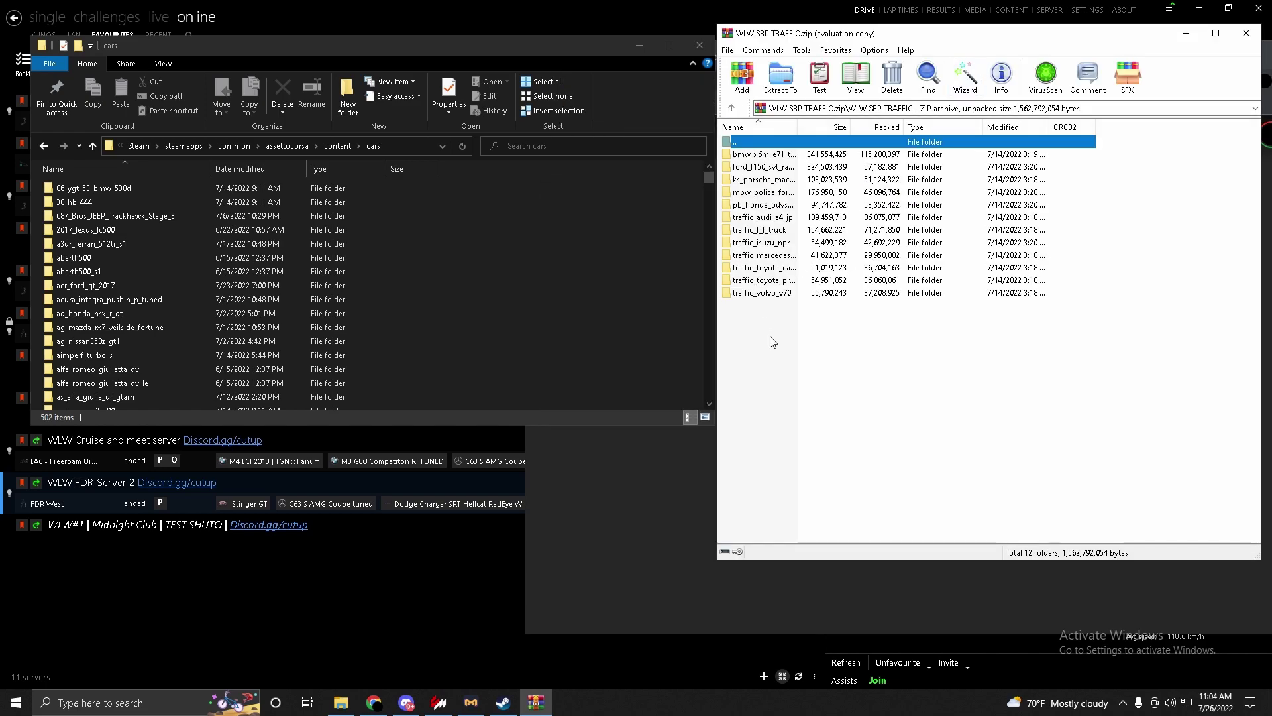
Drag all 12 traffic car folders into the cars folder, then close WinRAR
drag(772, 342, 769, 159)
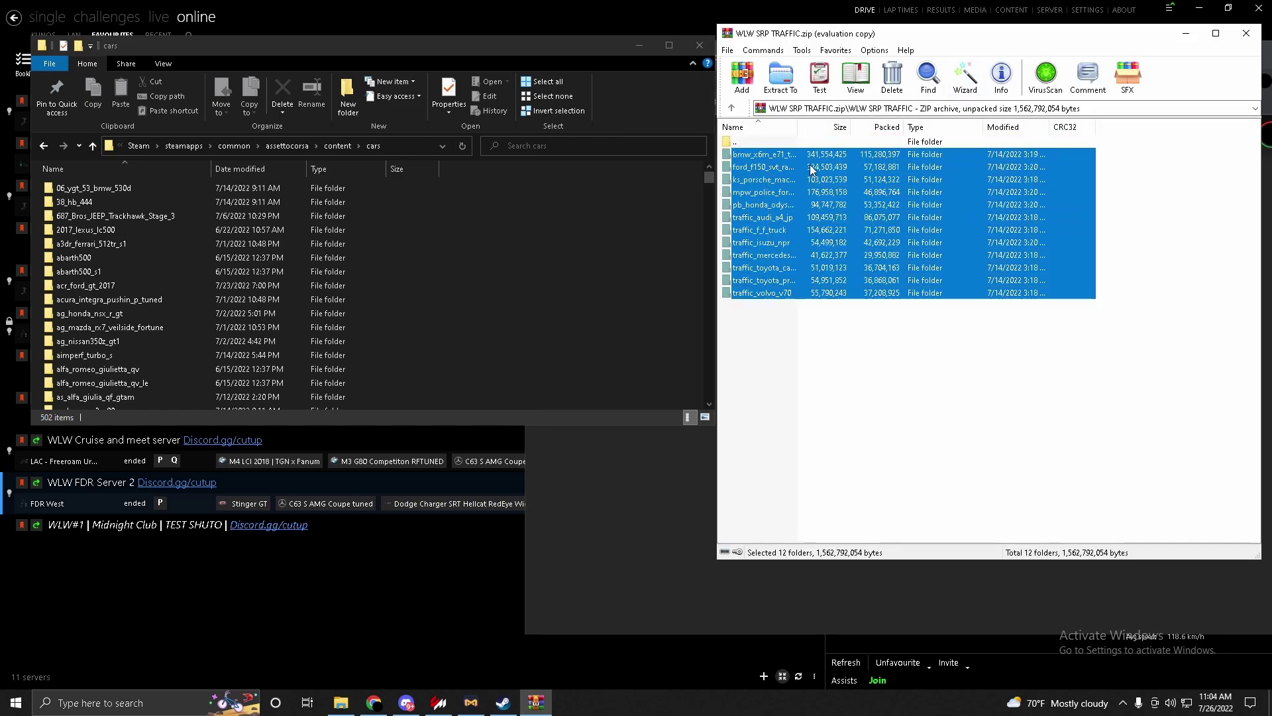
drag(833, 184, 873, 197)
scroll(538, 275, down, 3)
scroll(617, 263, up, 3)
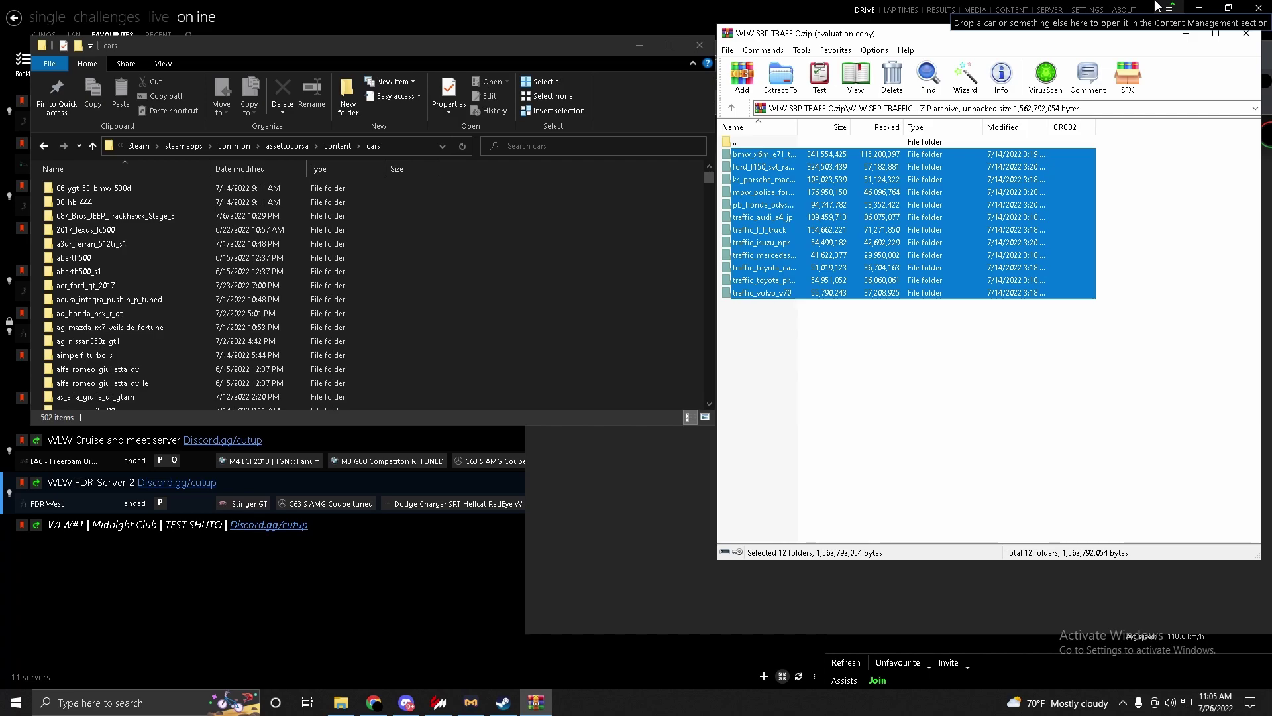
click(1246, 33)
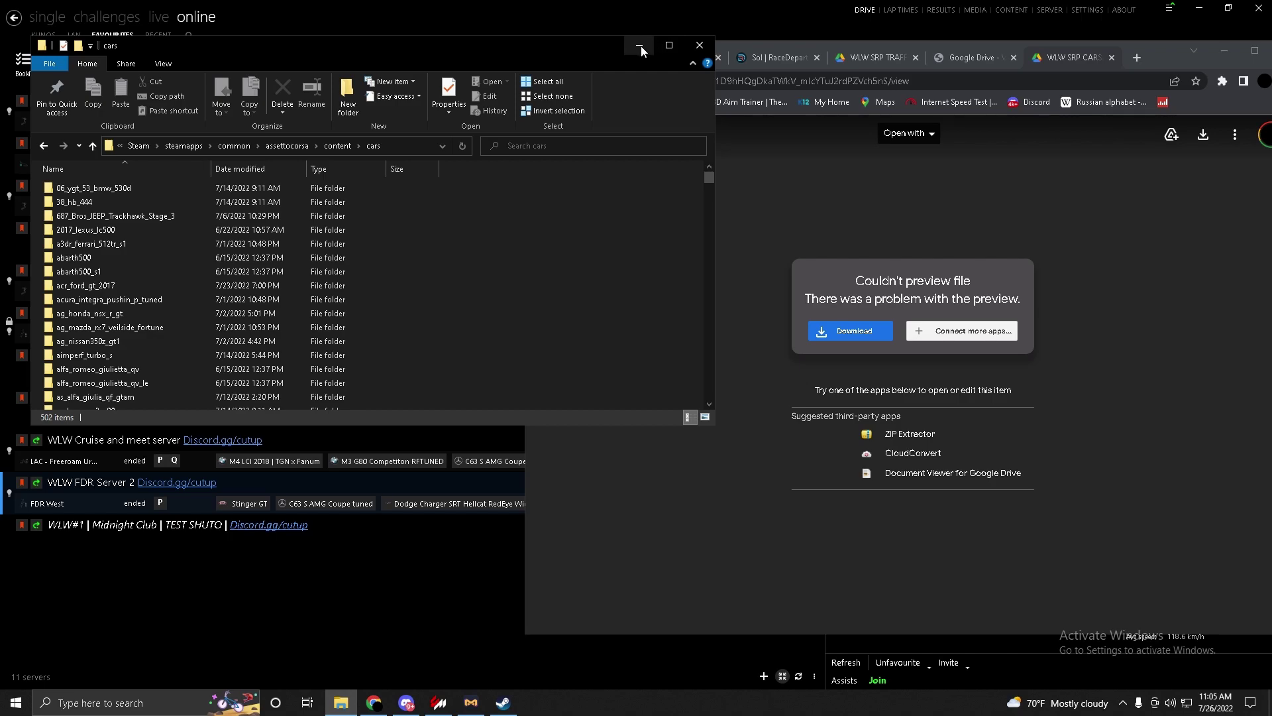
Close the cars folder and open the SRP download Drive link from Discord's Map-Downloads channel
click(696, 48)
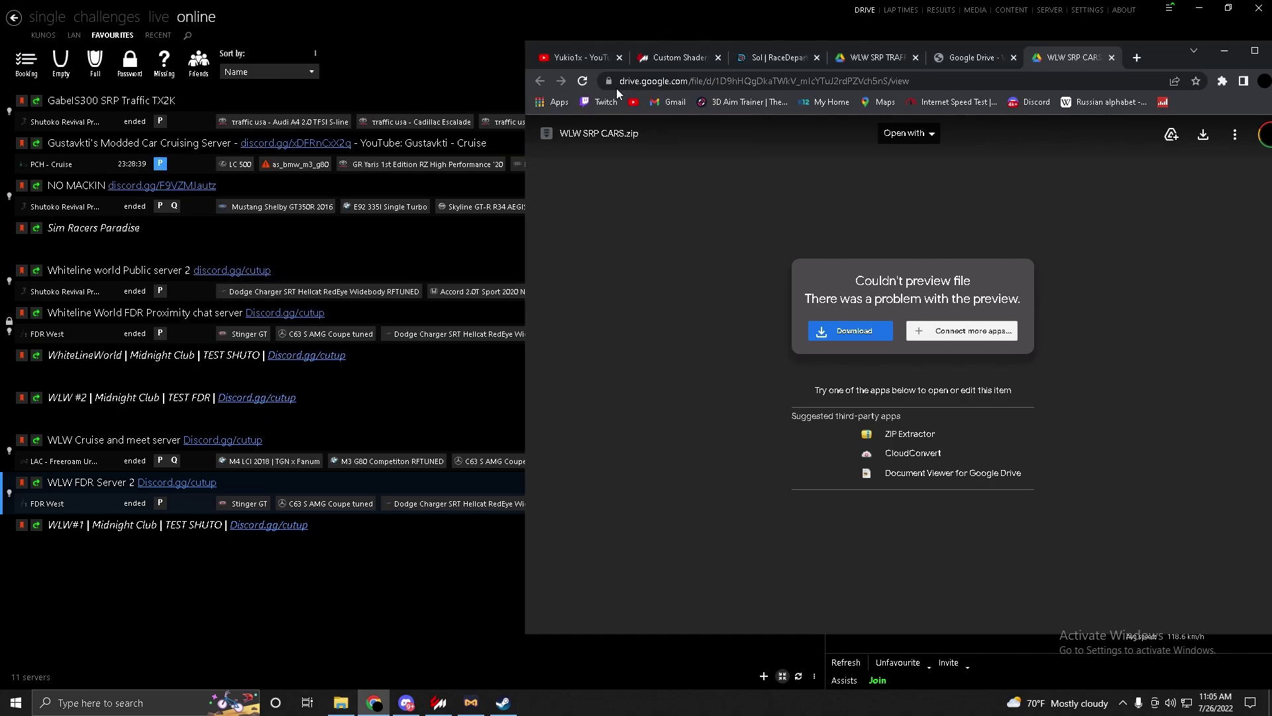
click(407, 702)
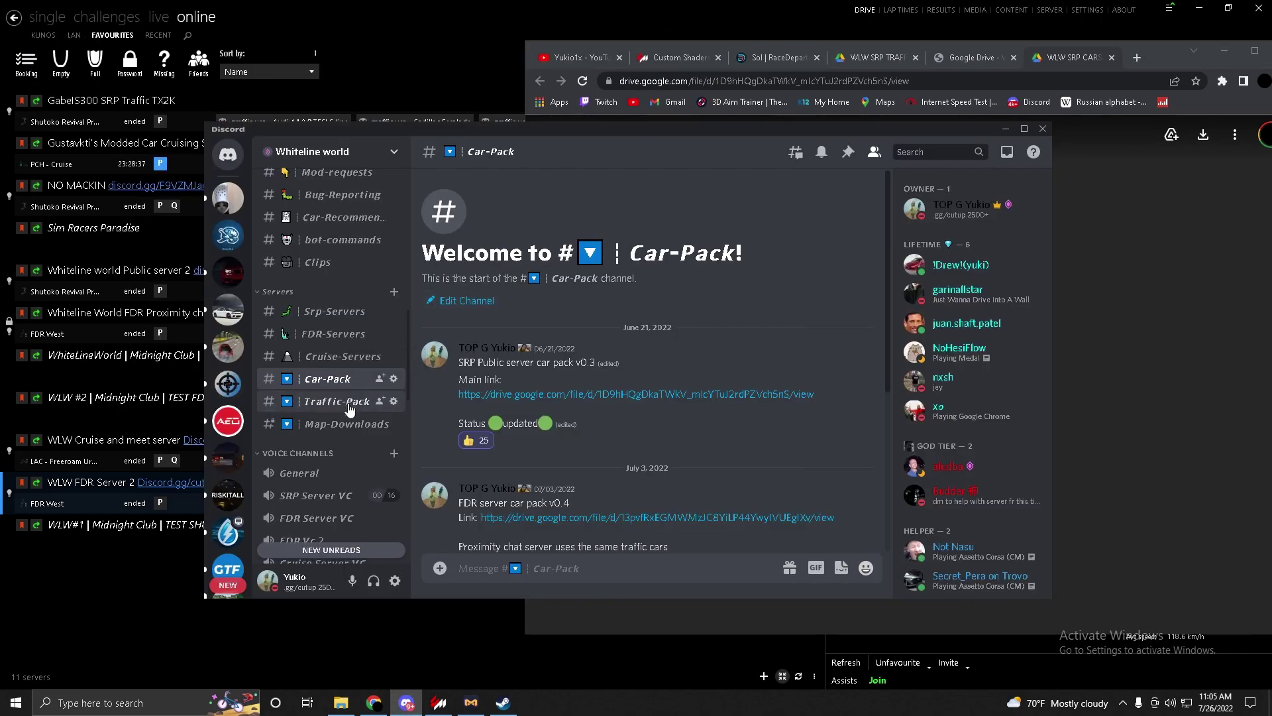
click(339, 428)
scroll(596, 448, up, 10)
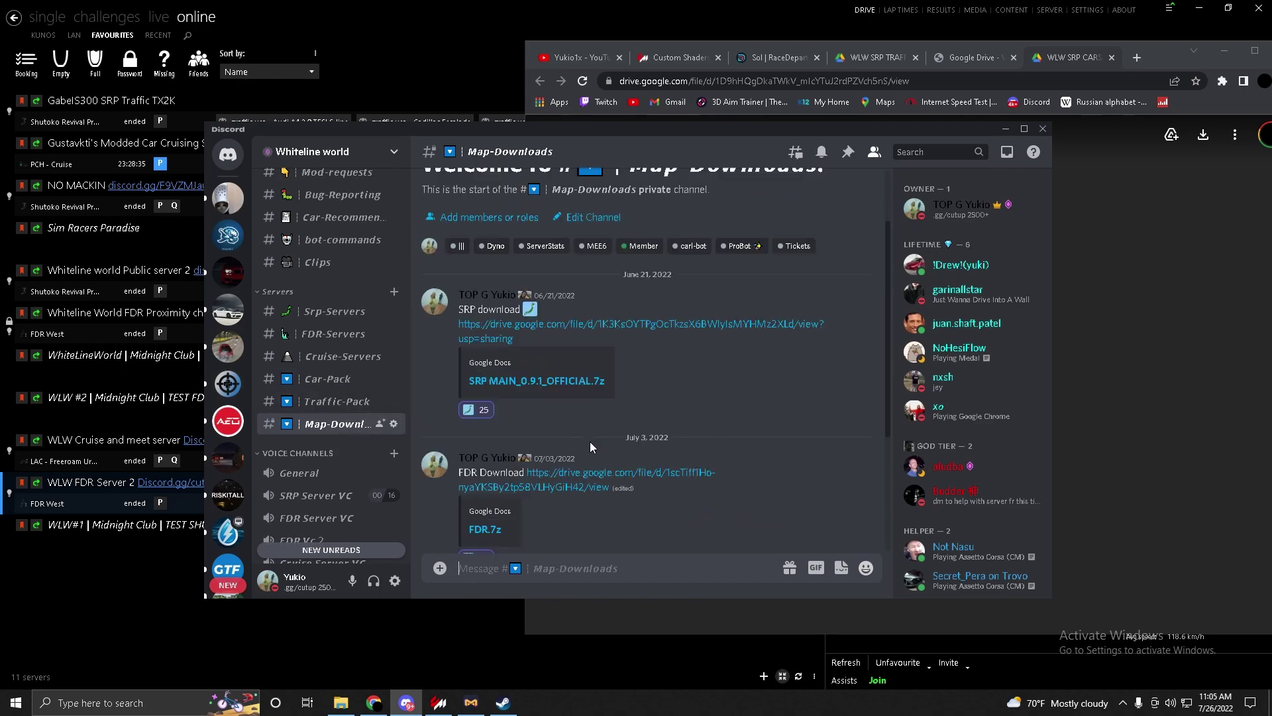
click(586, 325)
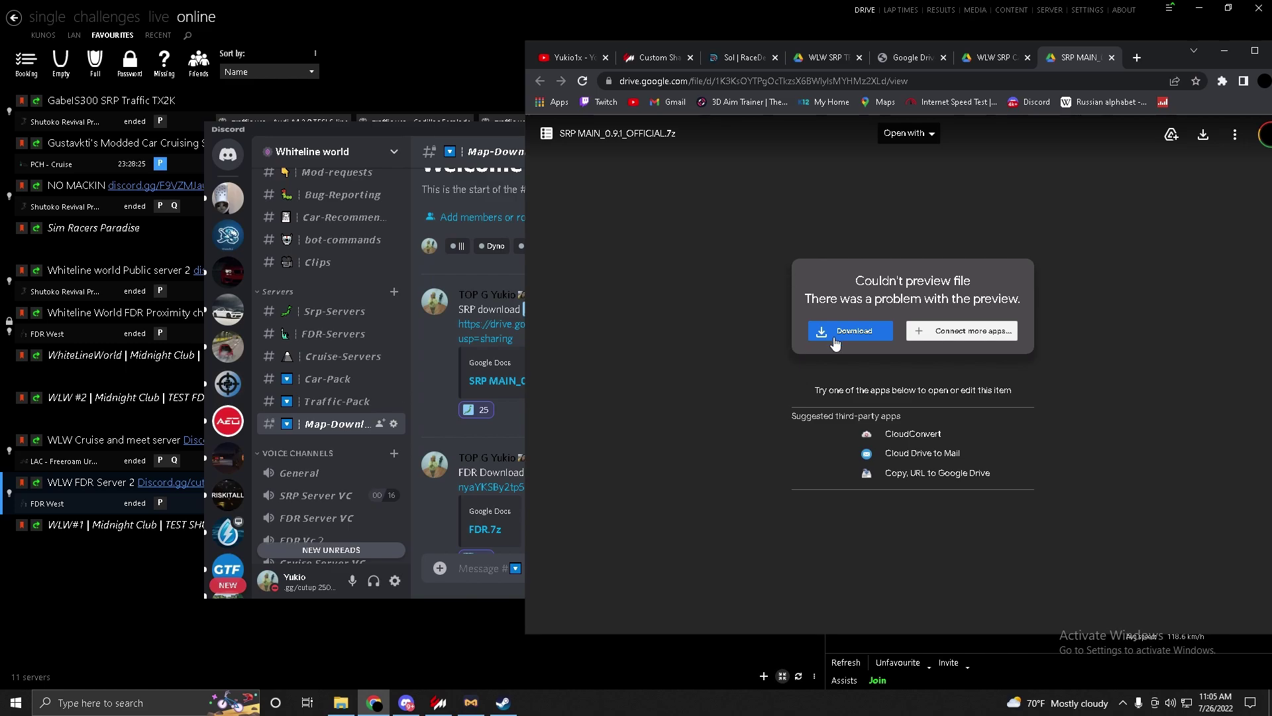
click(447, 641)
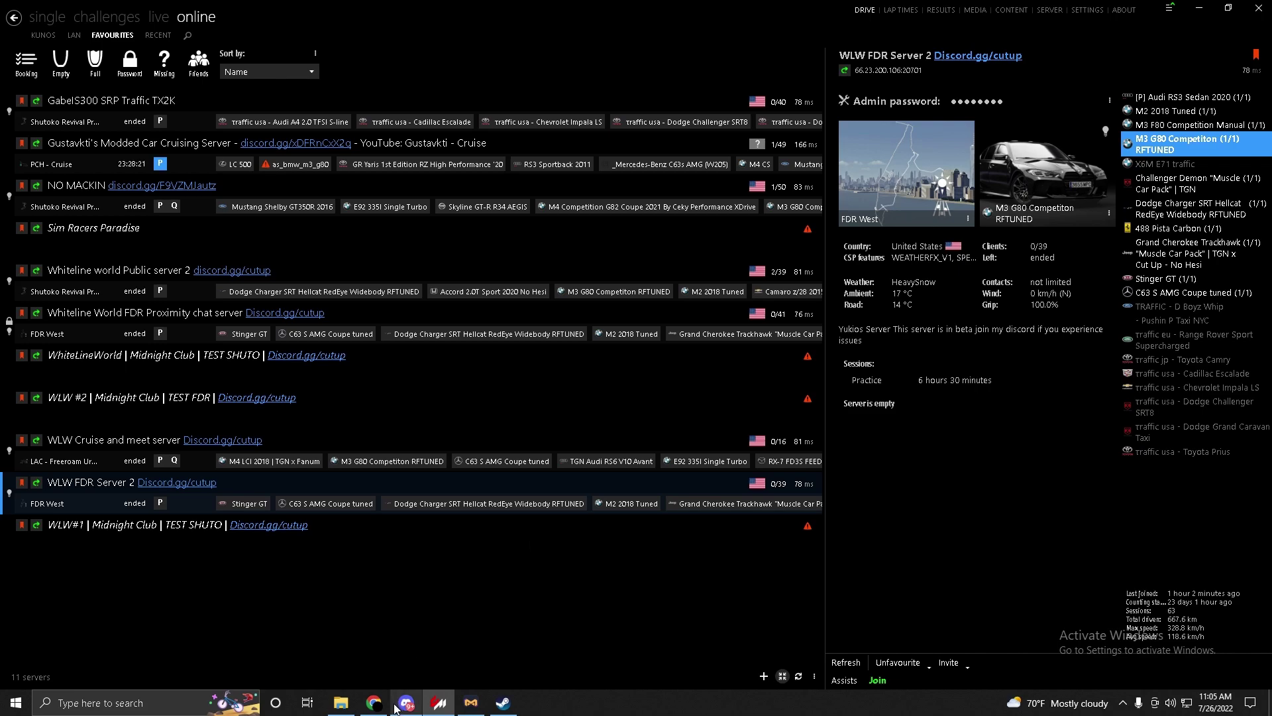
Bring Chrome's SRP MAIN_0.9.1_OFFICIAL.7z Drive page forward and maximize it
click(1169, 9)
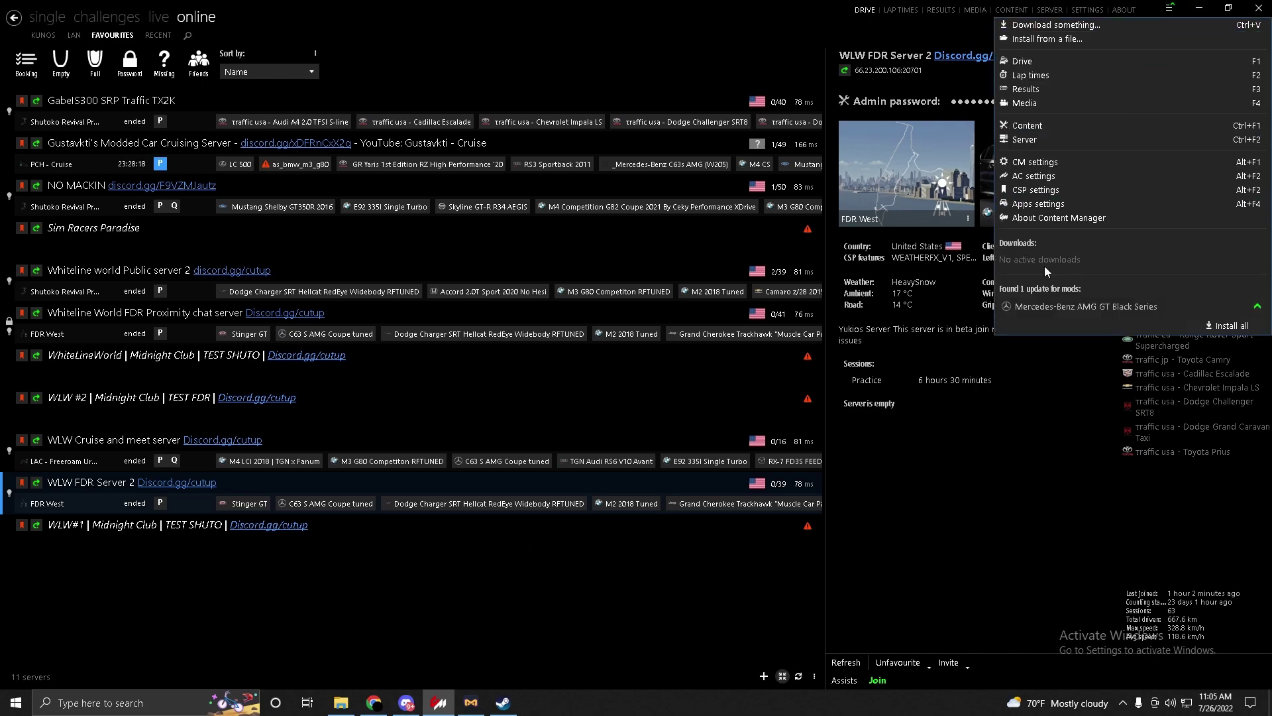
click(498, 638)
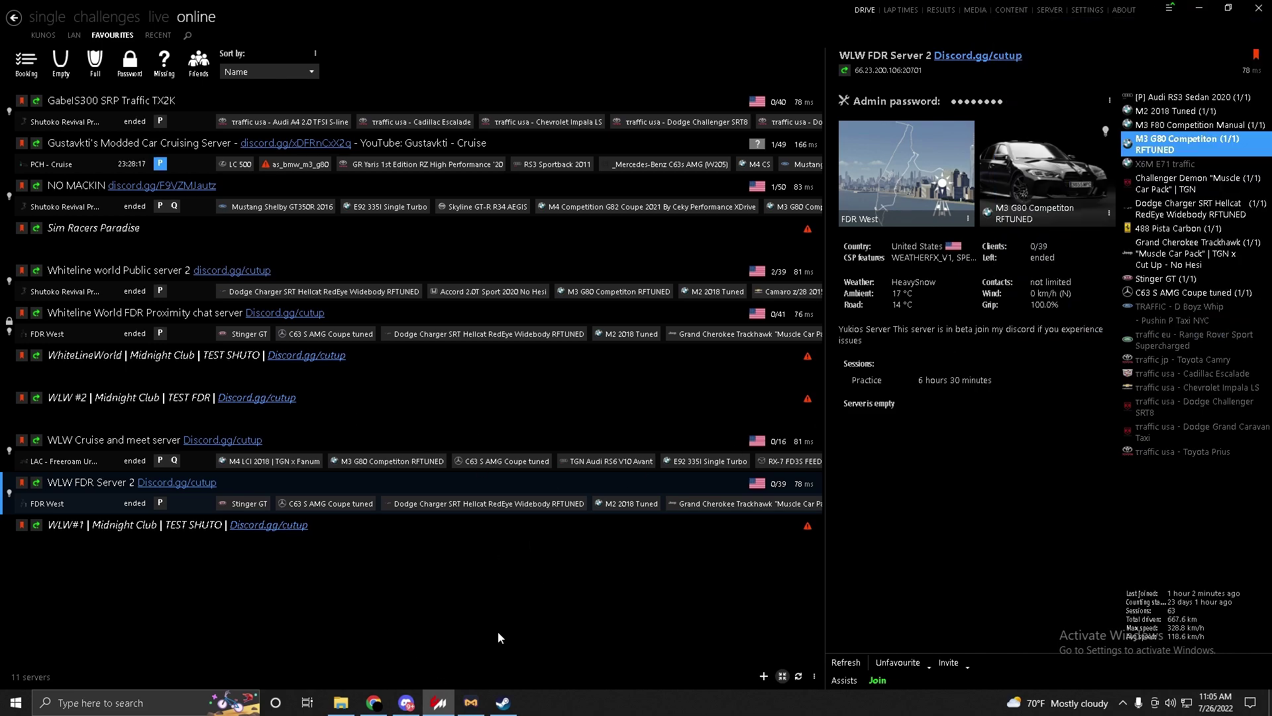
click(373, 703)
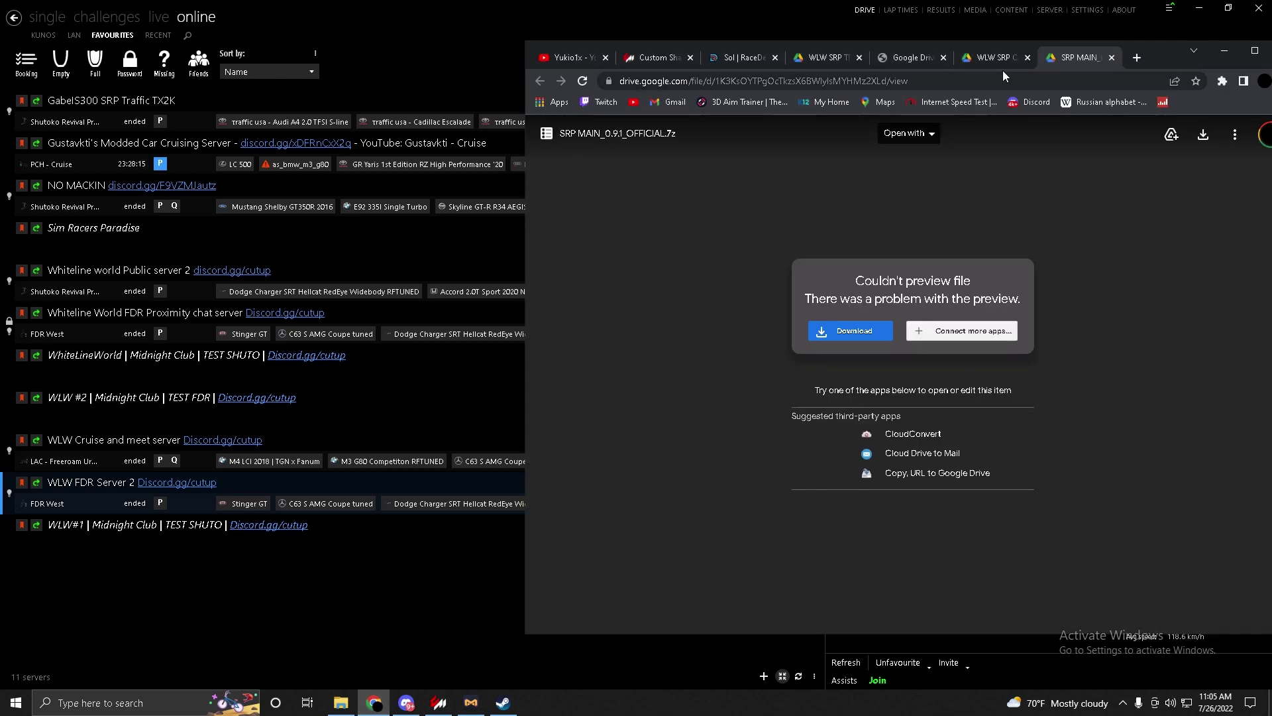
double_click(1155, 53)
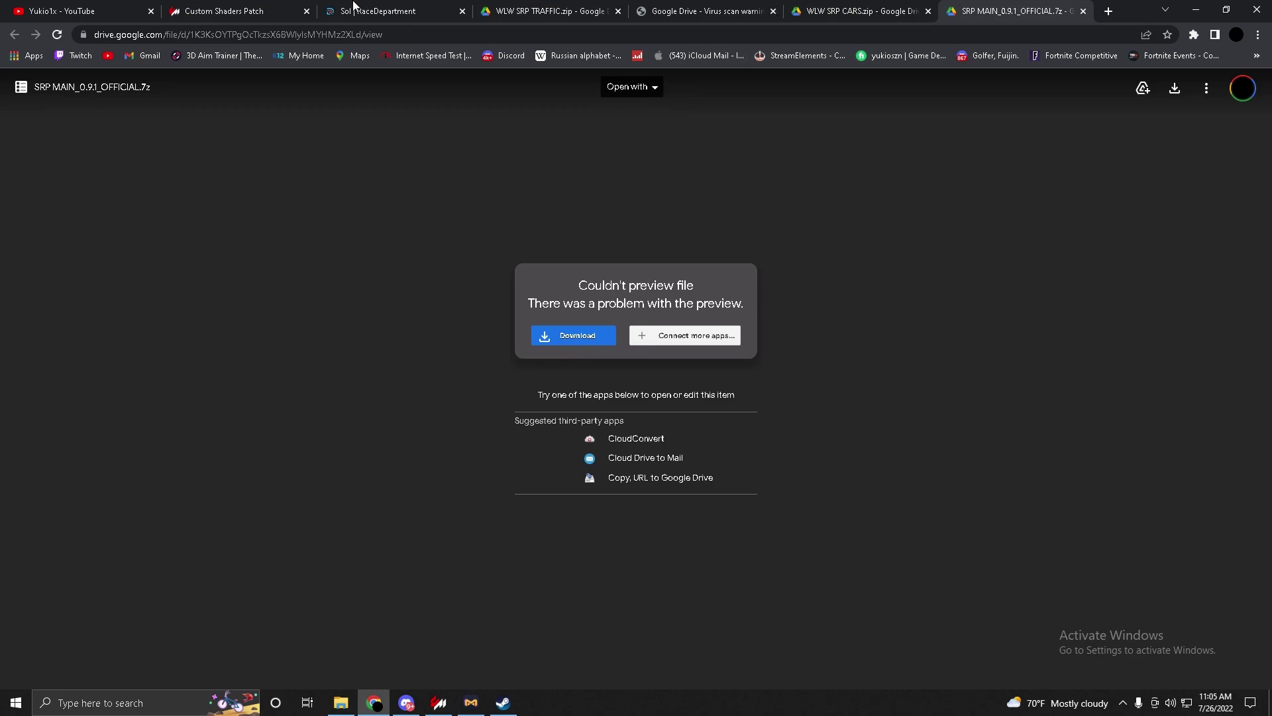
Try the v0.1.78 Custom Shaders Patch download, cancel the save, and return to Content Manager
click(240, 13)
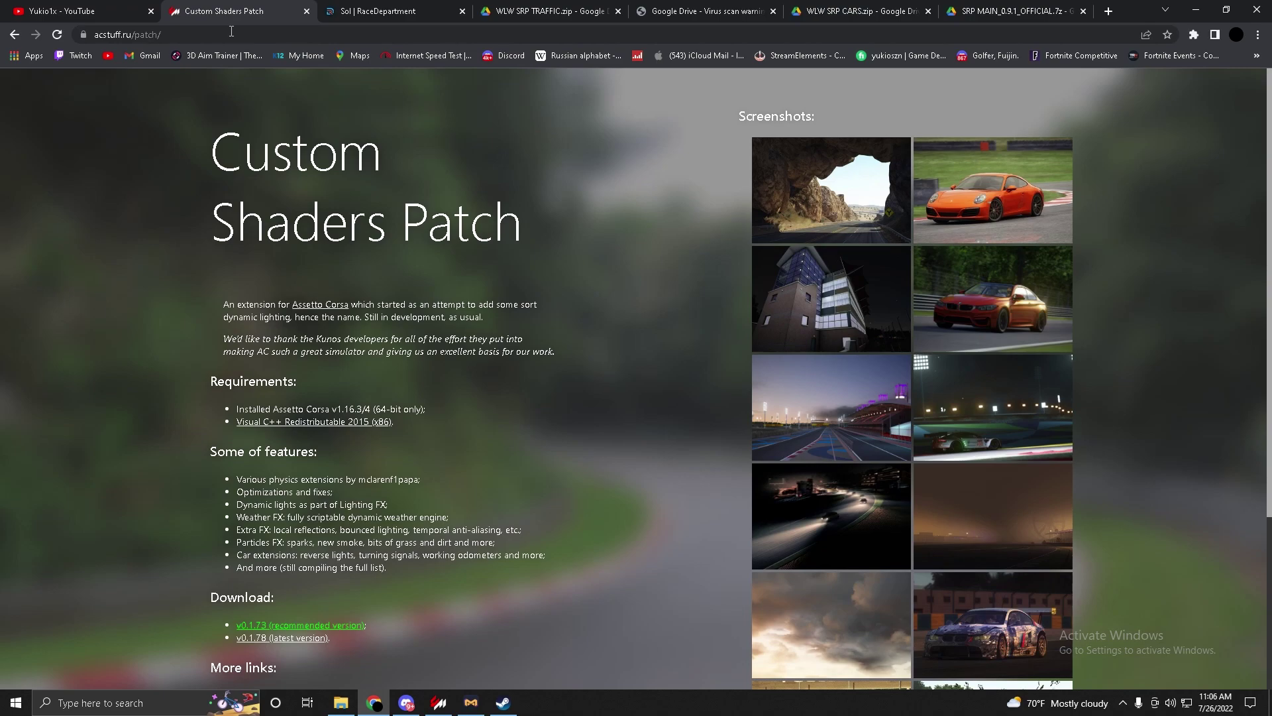
scroll(458, 293, down, 2)
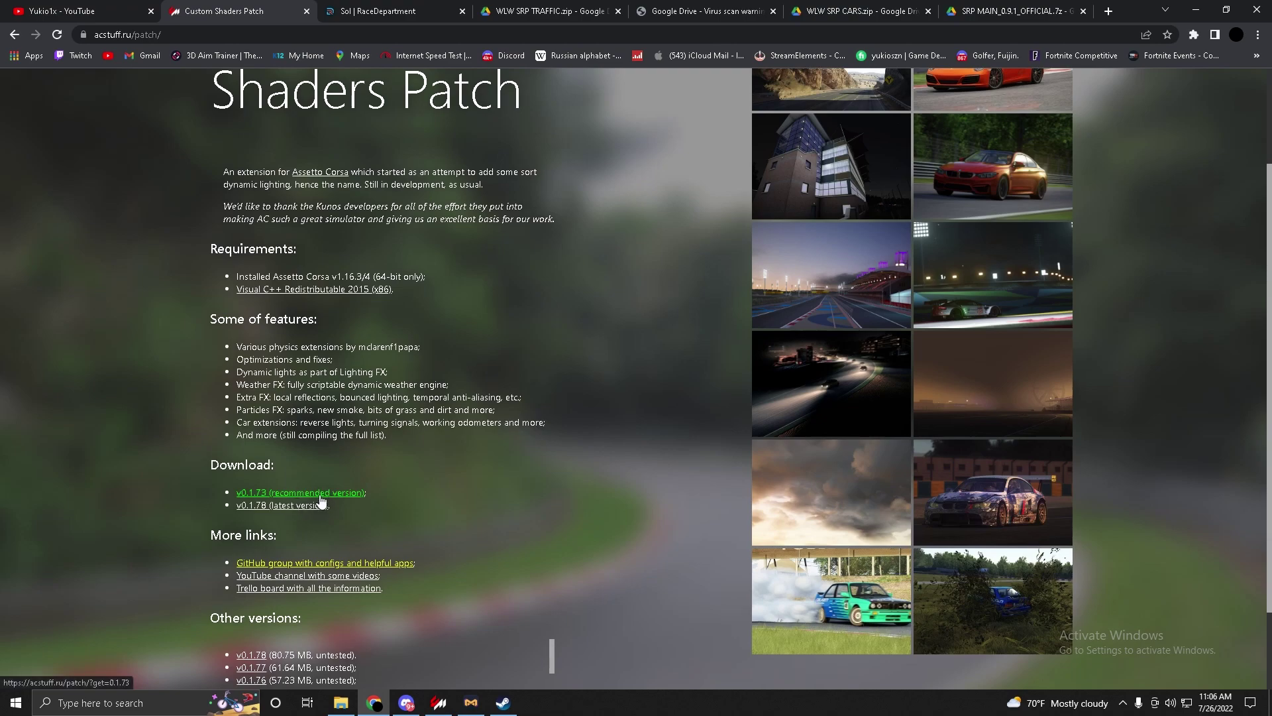
click(296, 507)
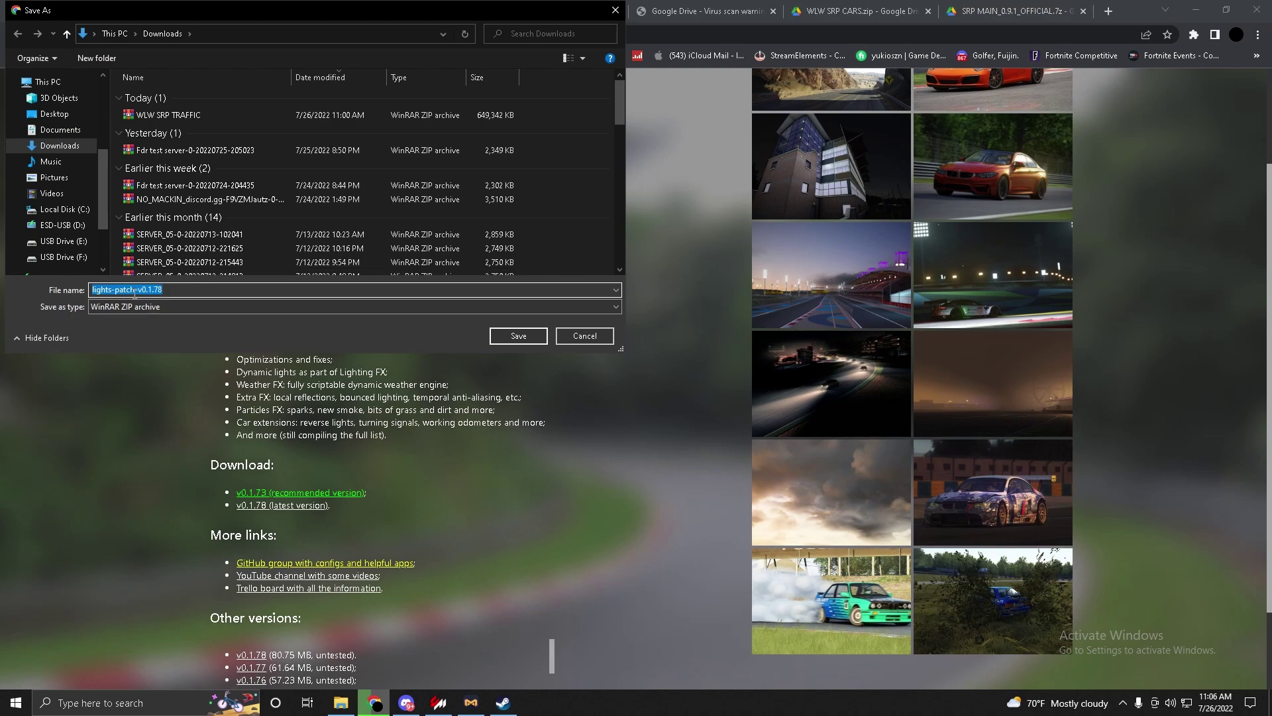
key(Escape)
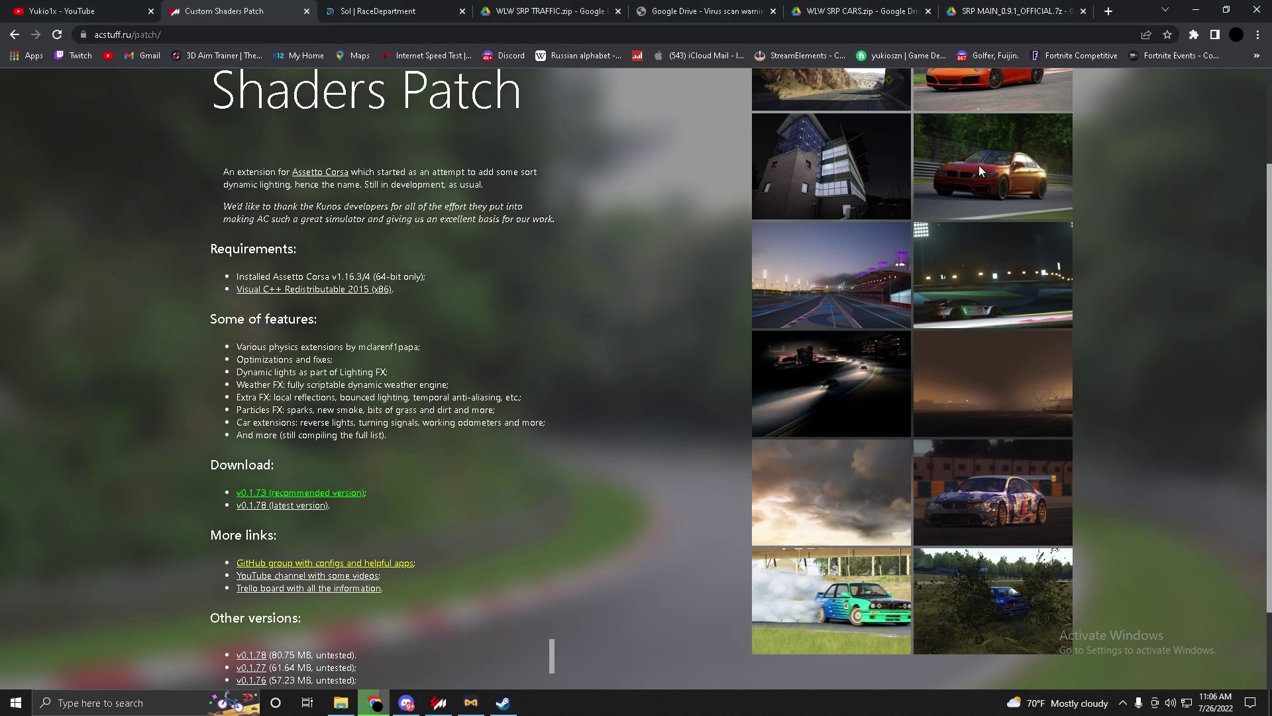
key(super+Down)
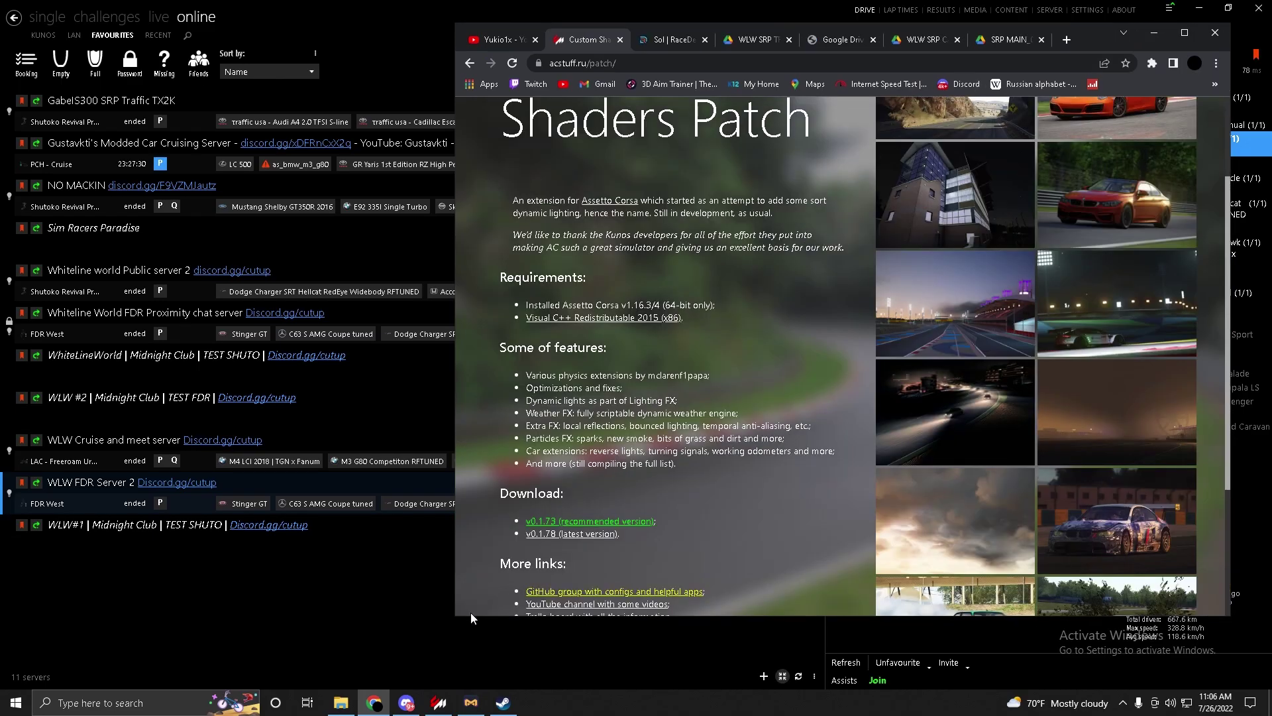
click(368, 590)
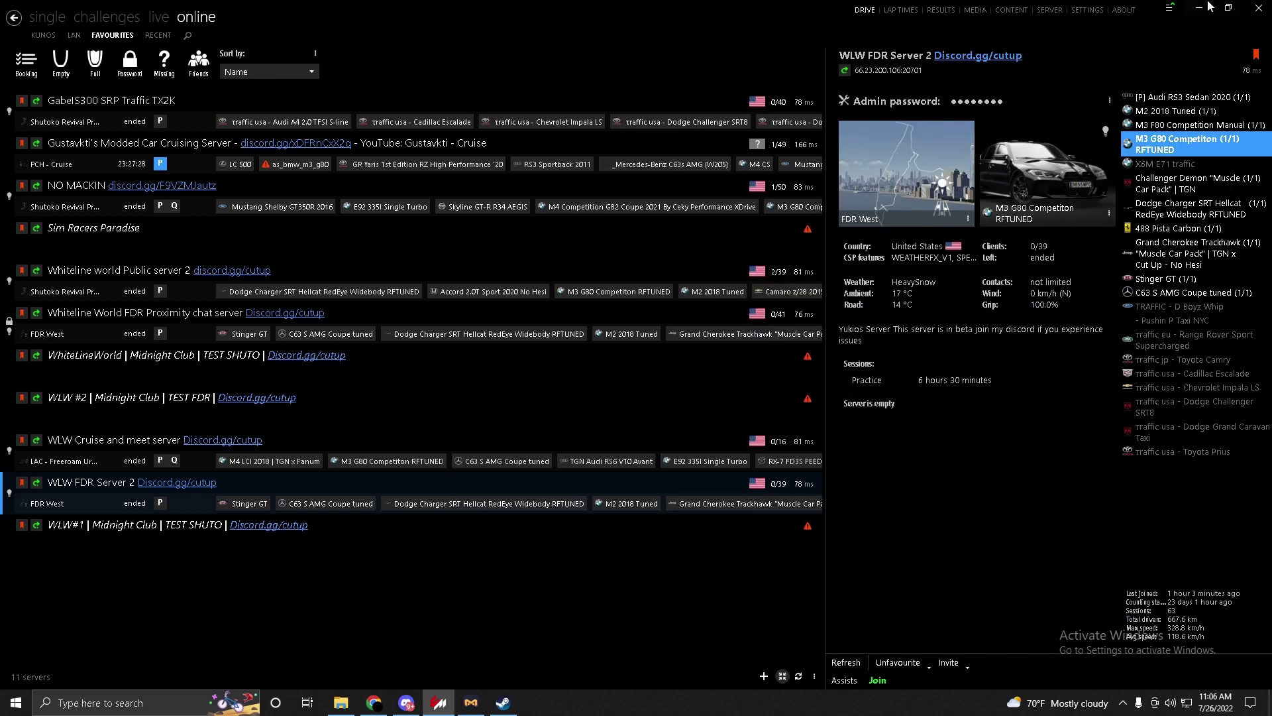
Confirm in Settings > Custom Shaders Patch that 0.1.78-preview1 is active, then return to Chrome
click(1167, 7)
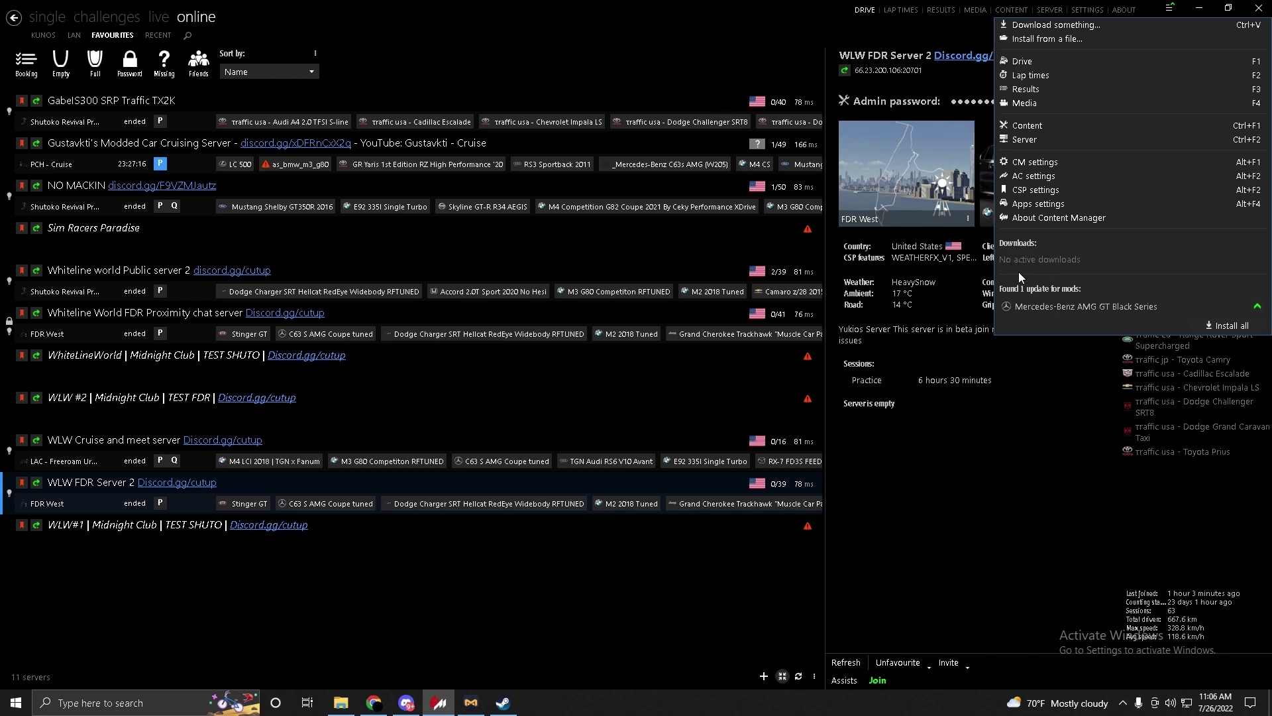
click(769, 9)
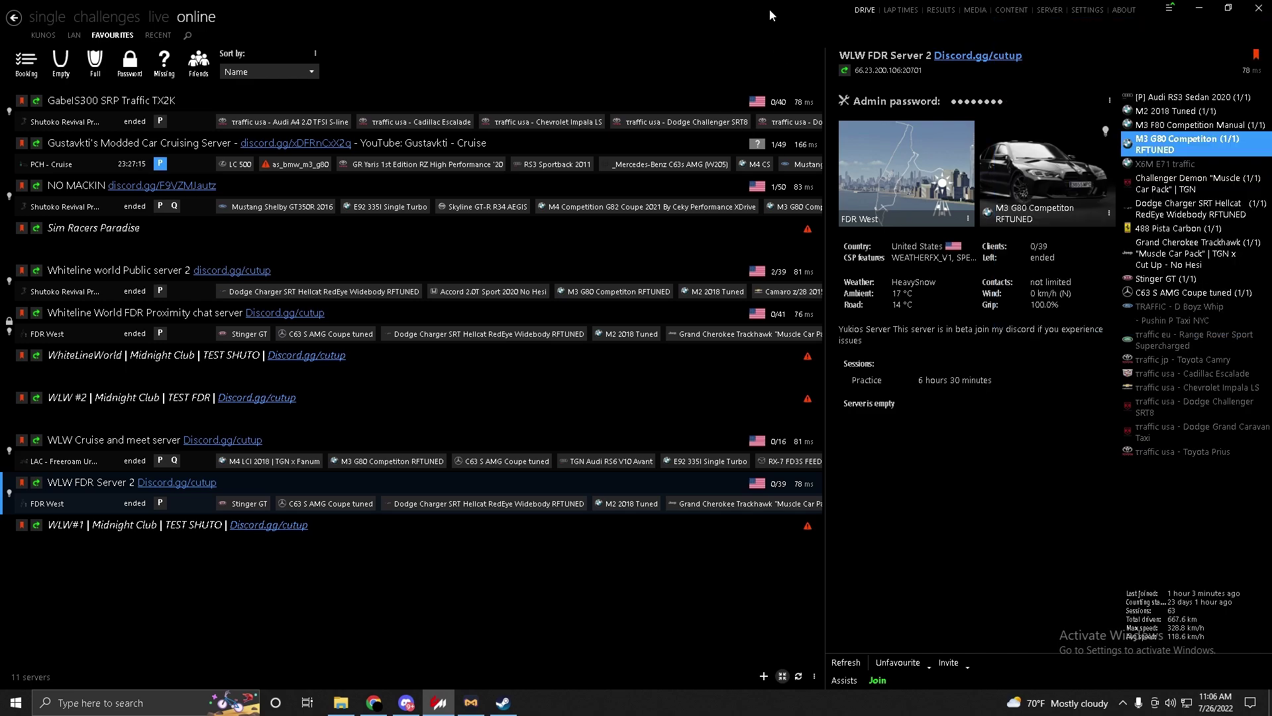
click(1086, 10)
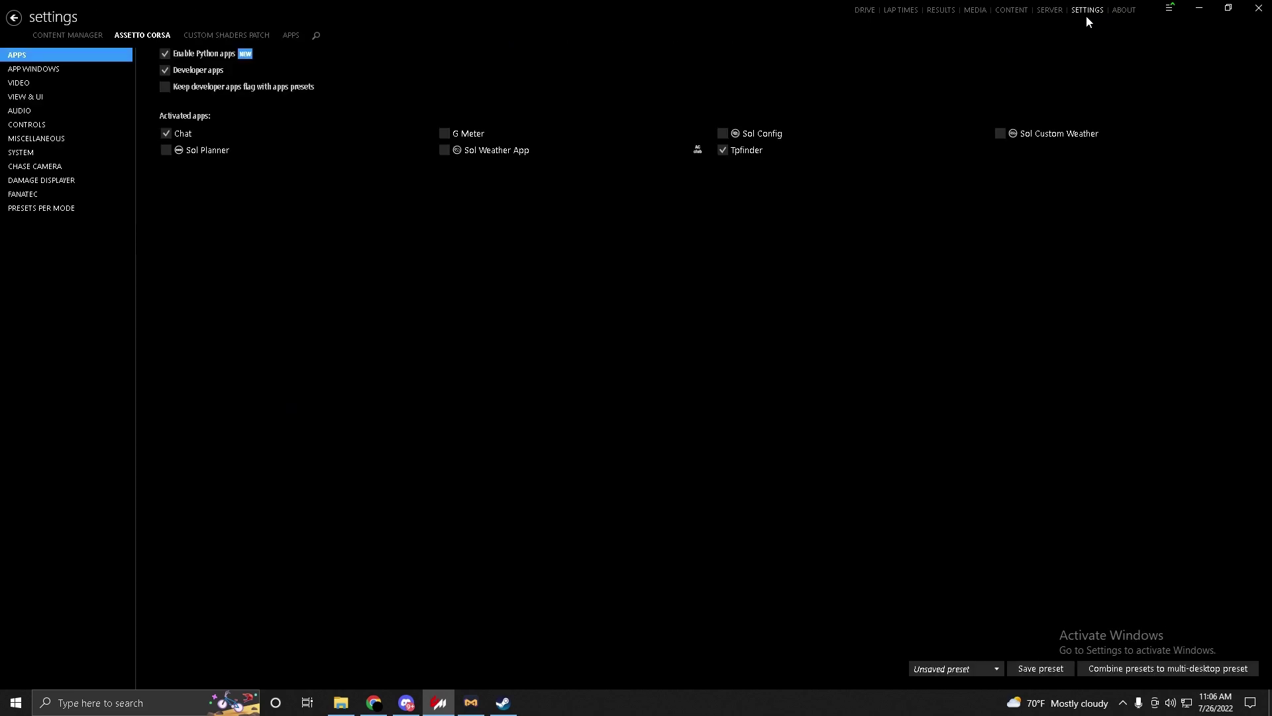
click(237, 35)
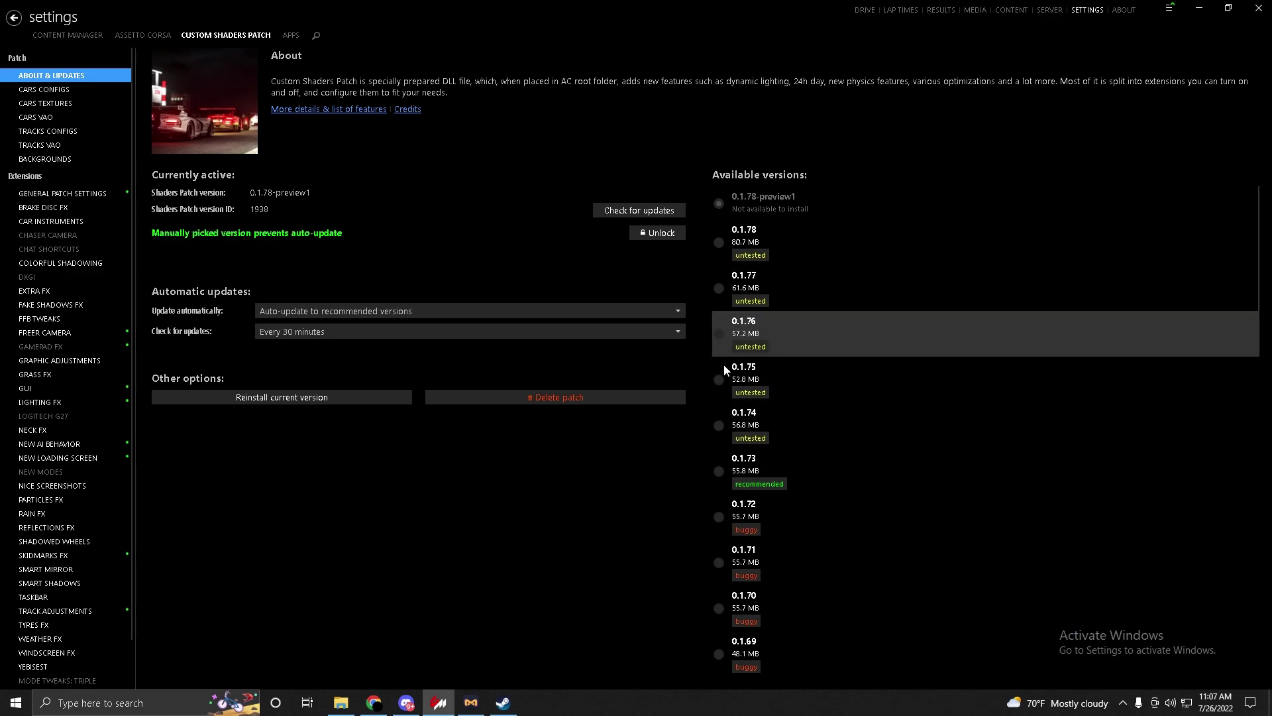
click(374, 702)
Open a Chrome guest window and load the pasted Sol 2.2.2 RaceDepartment page
double_click(1086, 37)
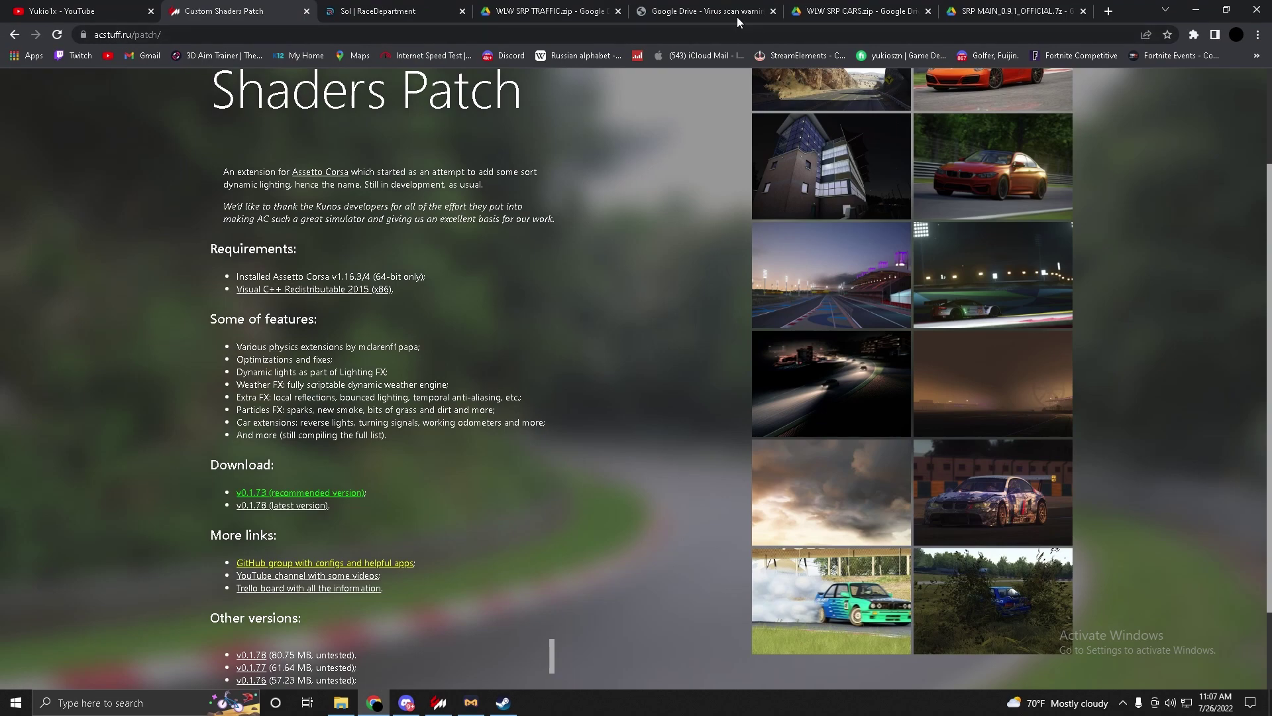
click(398, 12)
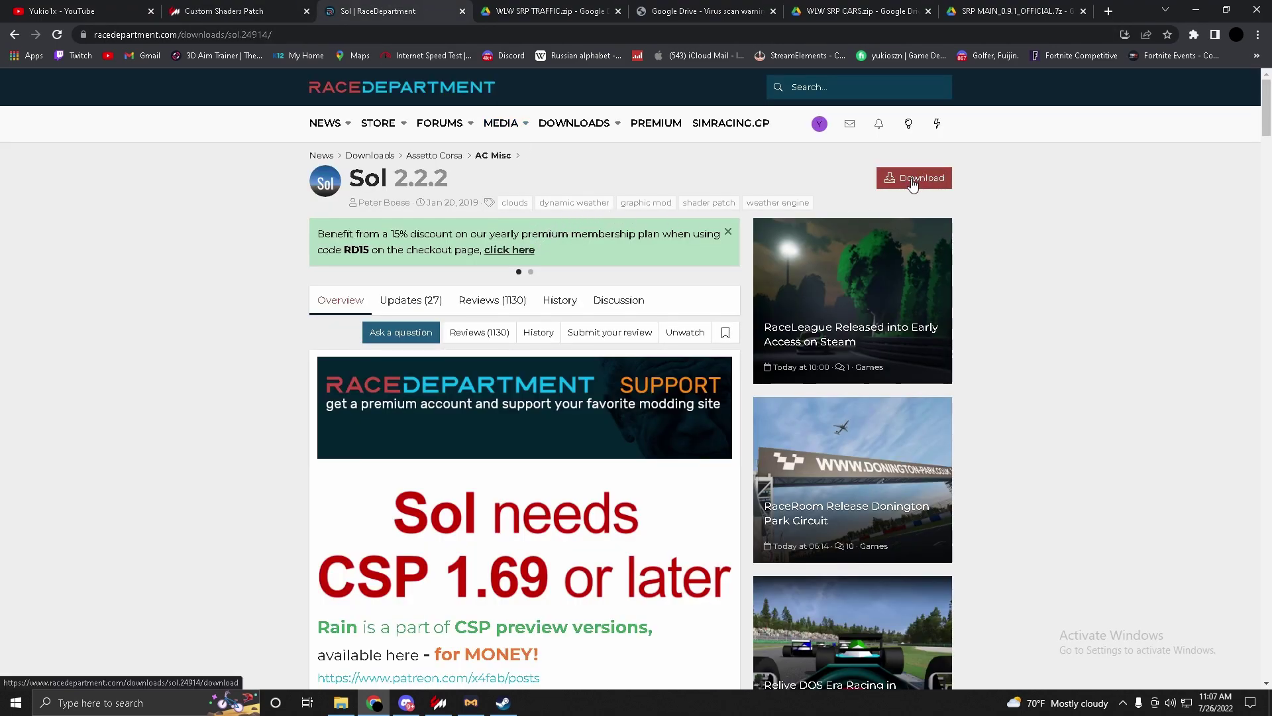
click(1236, 37)
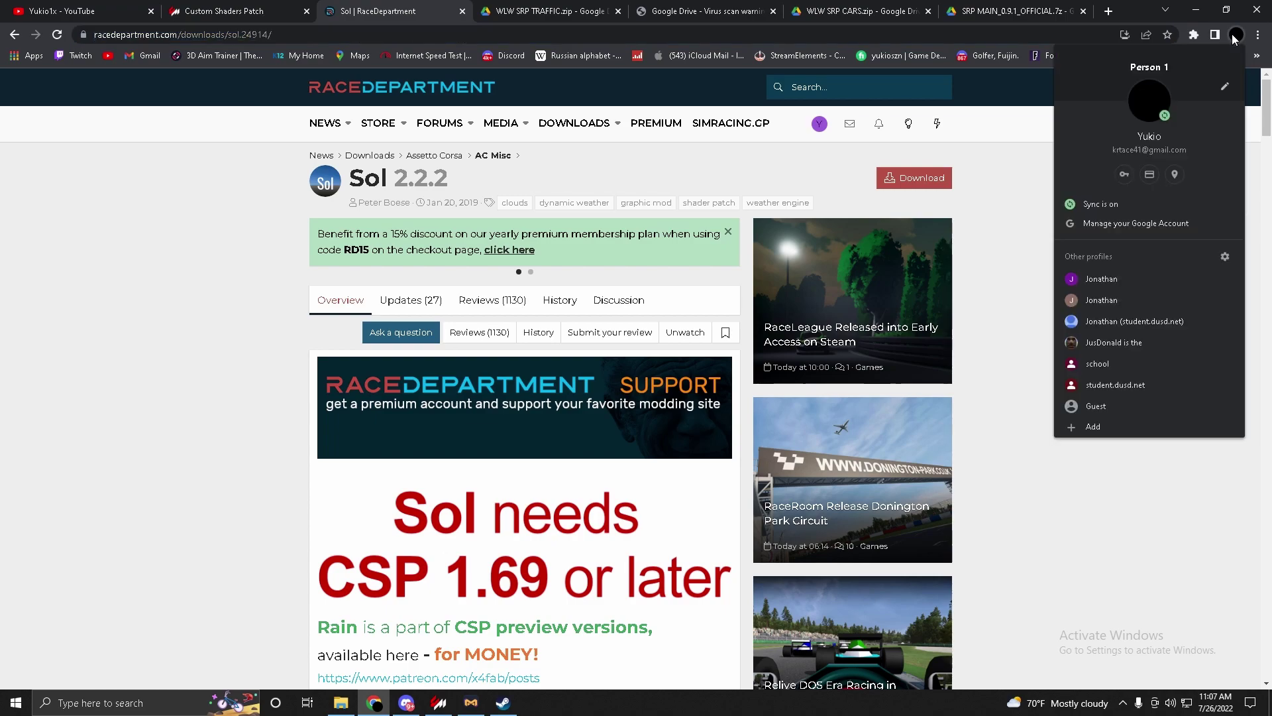
click(1143, 404)
text(https://www.racedepartment.com/downloads/sol.24914/)
key(Return)
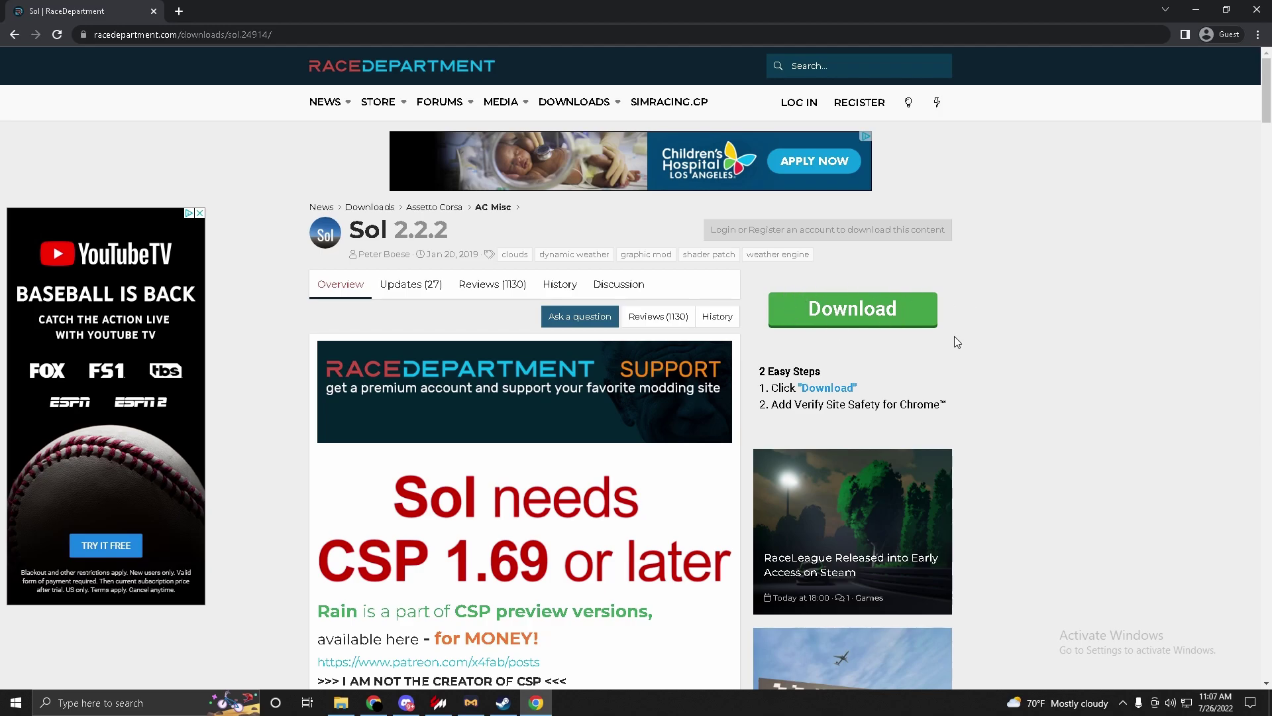
Read the Sol page's login-required download notice
scroll(921, 371, down, 5)
scroll(941, 391, up, 5)
drag(761, 226, 948, 265)
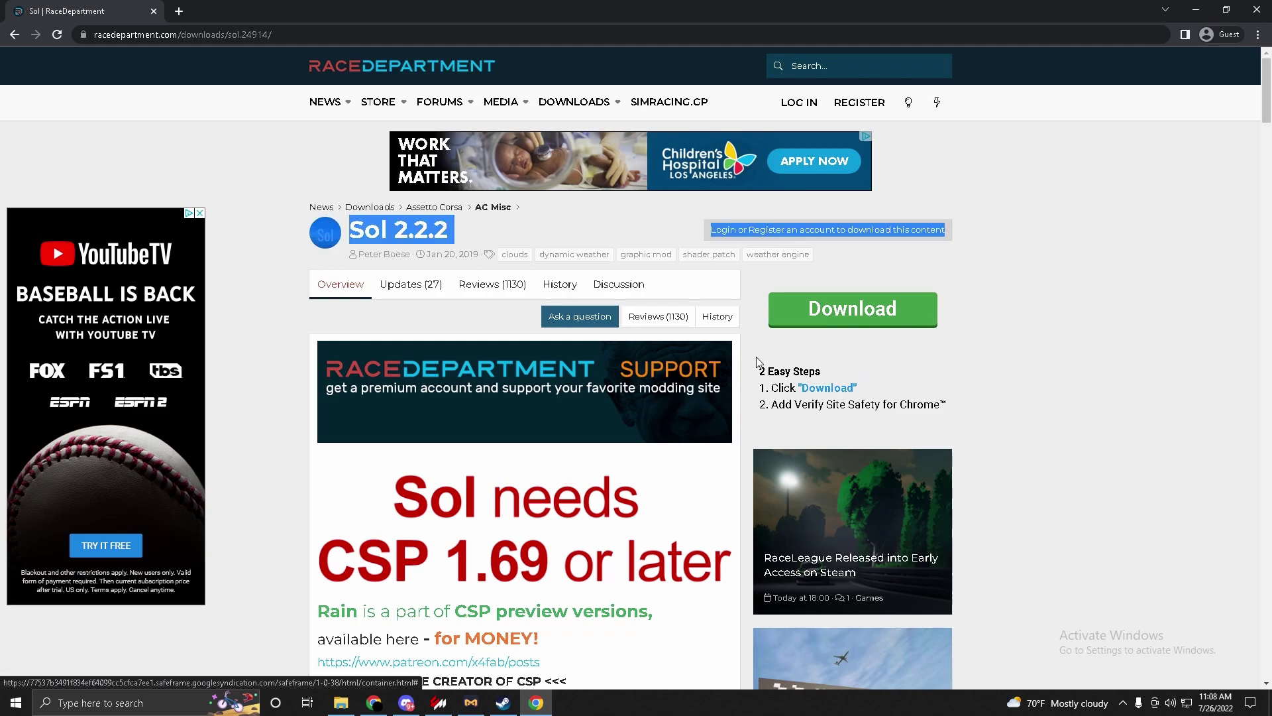
click(1188, 358)
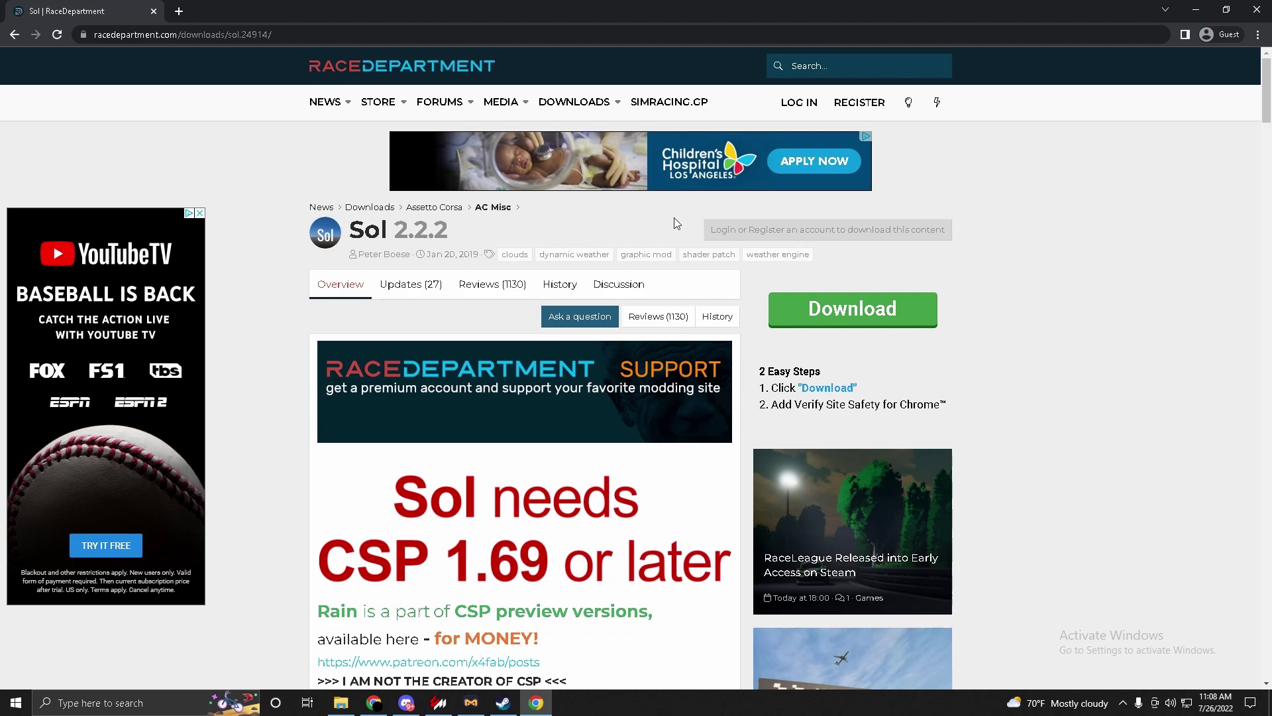
drag(704, 219, 966, 225)
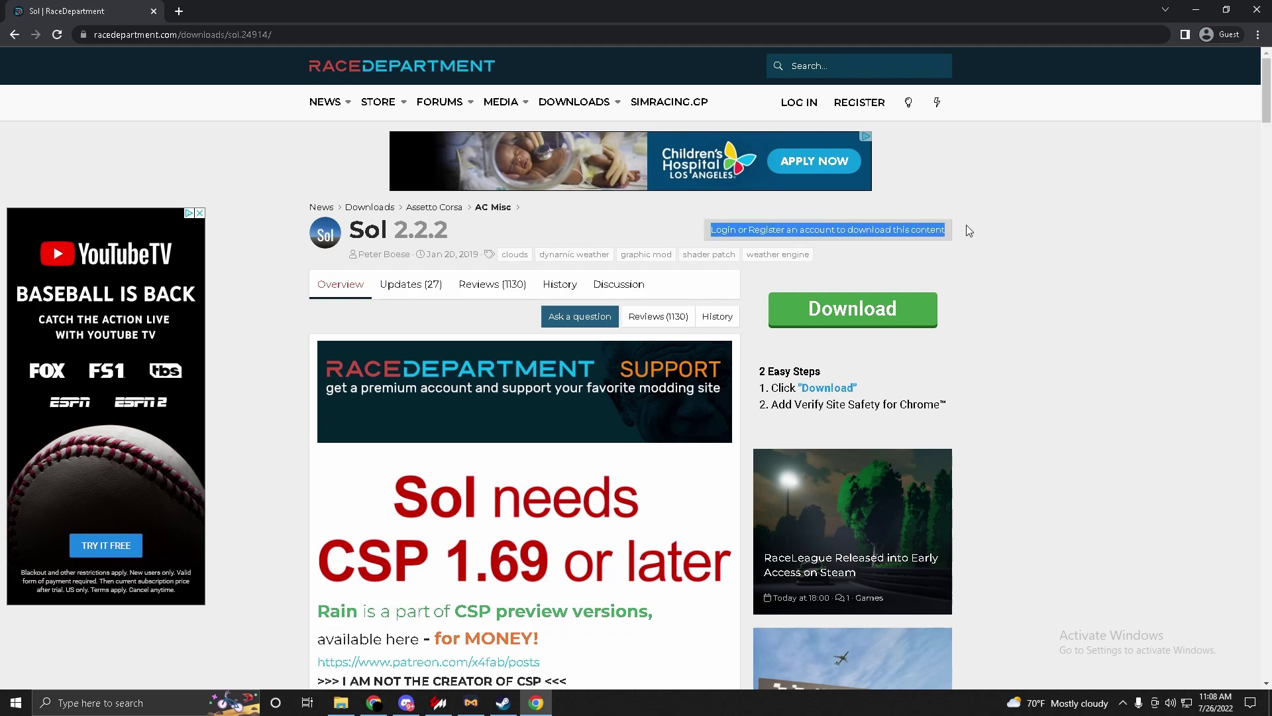
click(909, 226)
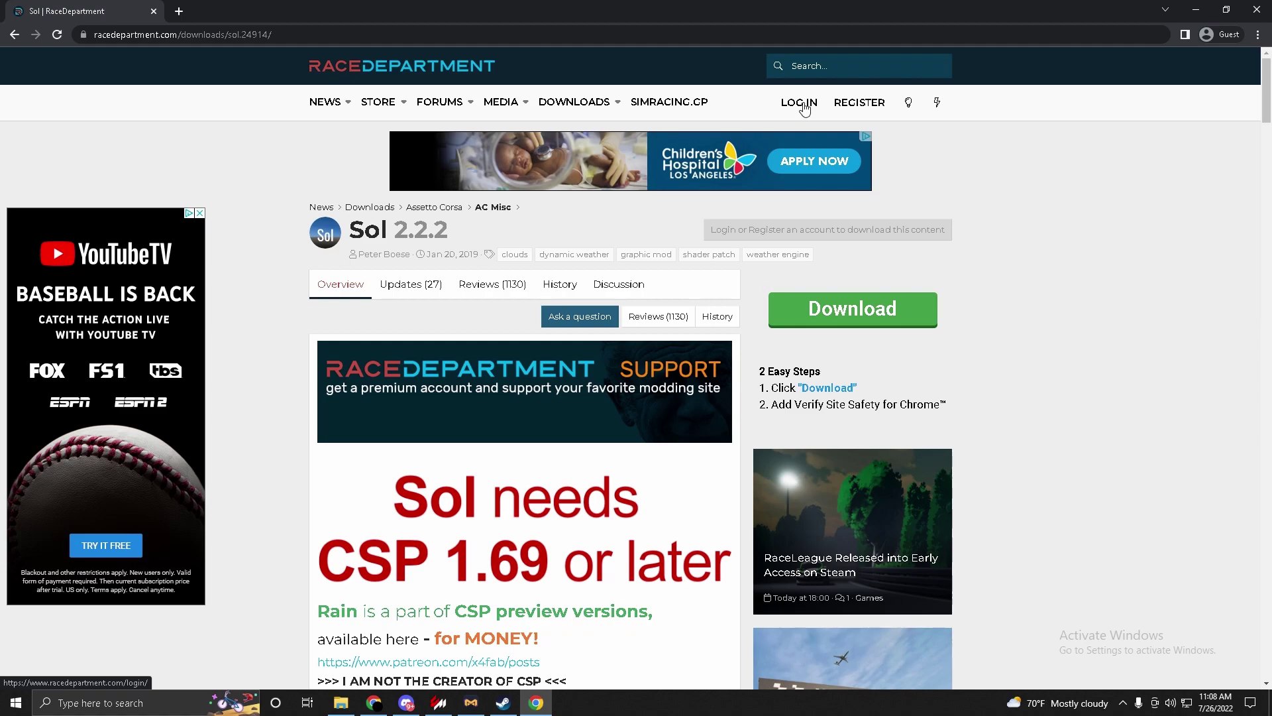
Look over the free basic account registration, then close the guest window and click Download for Sol 2.2.2
click(852, 106)
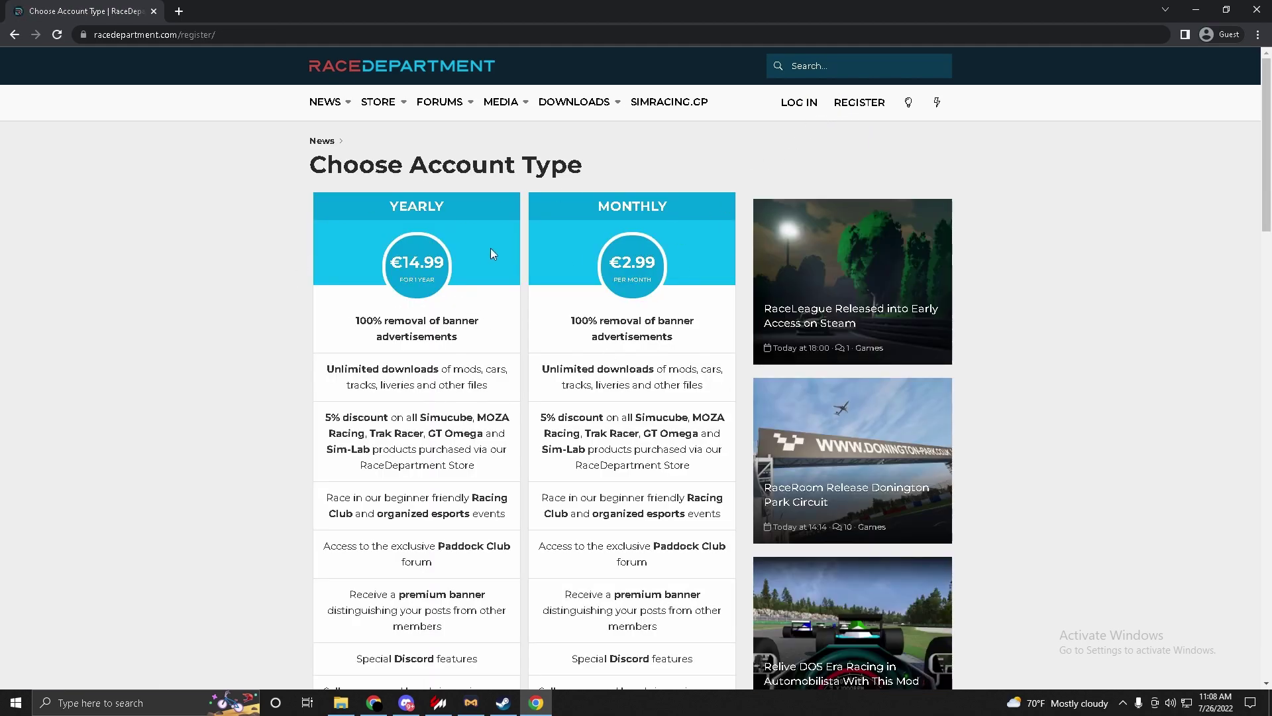
scroll(492, 253, down, 11)
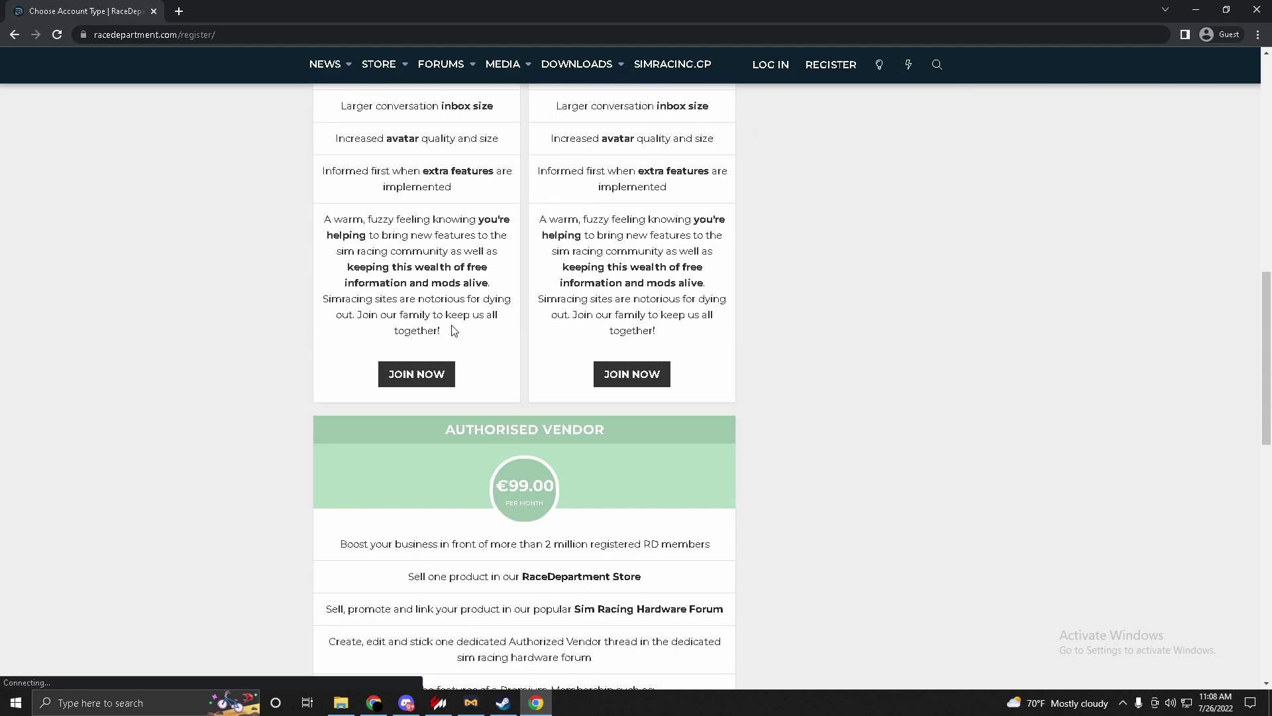
scroll(455, 330, down, 12)
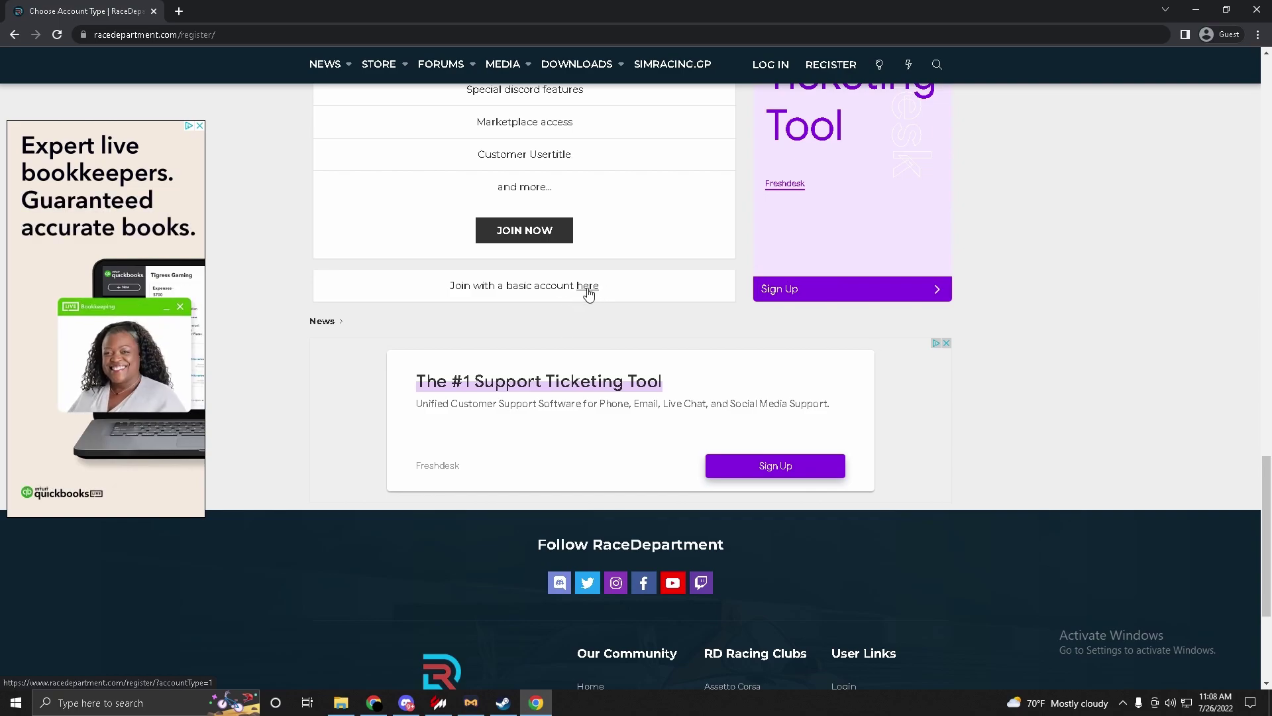
click(587, 292)
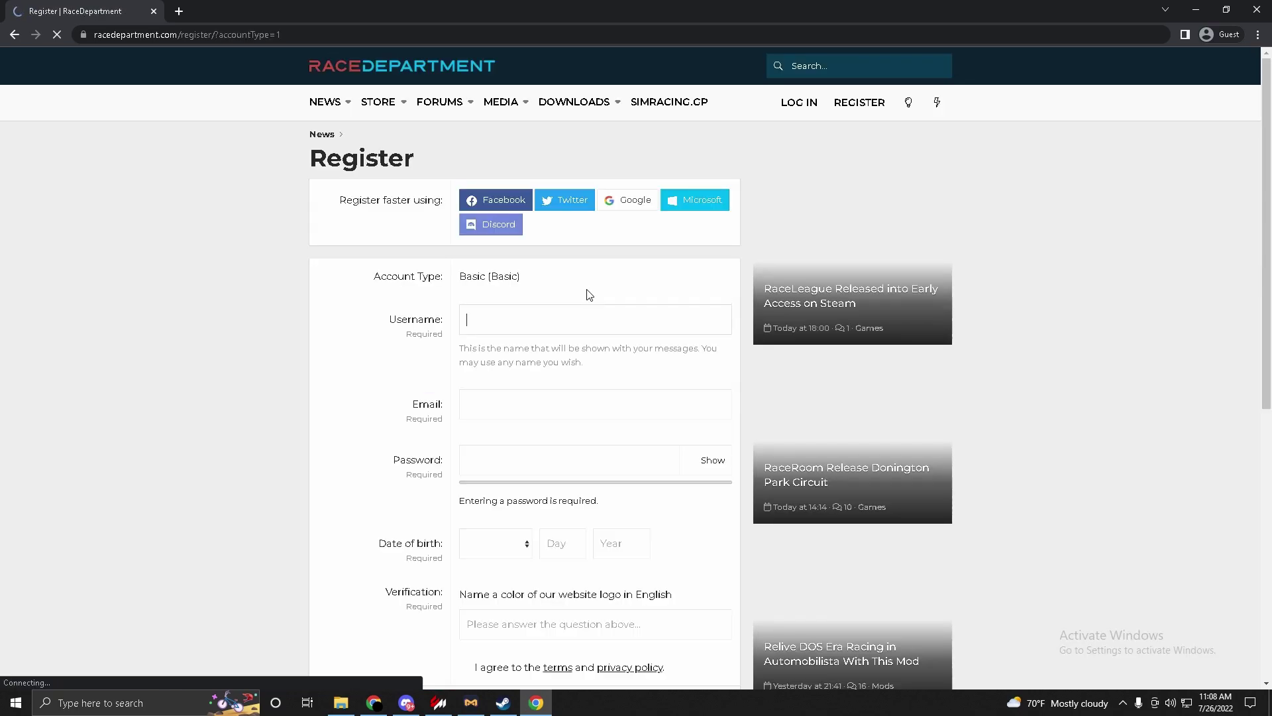
scroll(432, 199, down, 5)
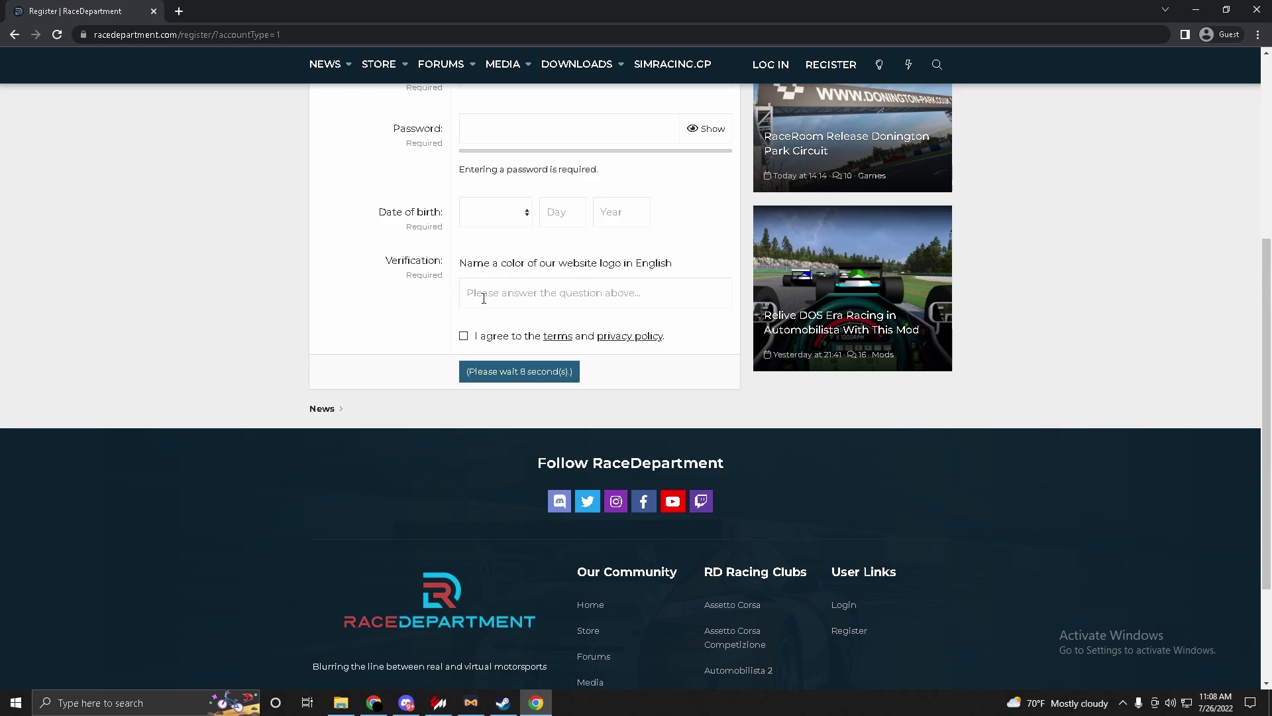
scroll(592, 282, up, 5)
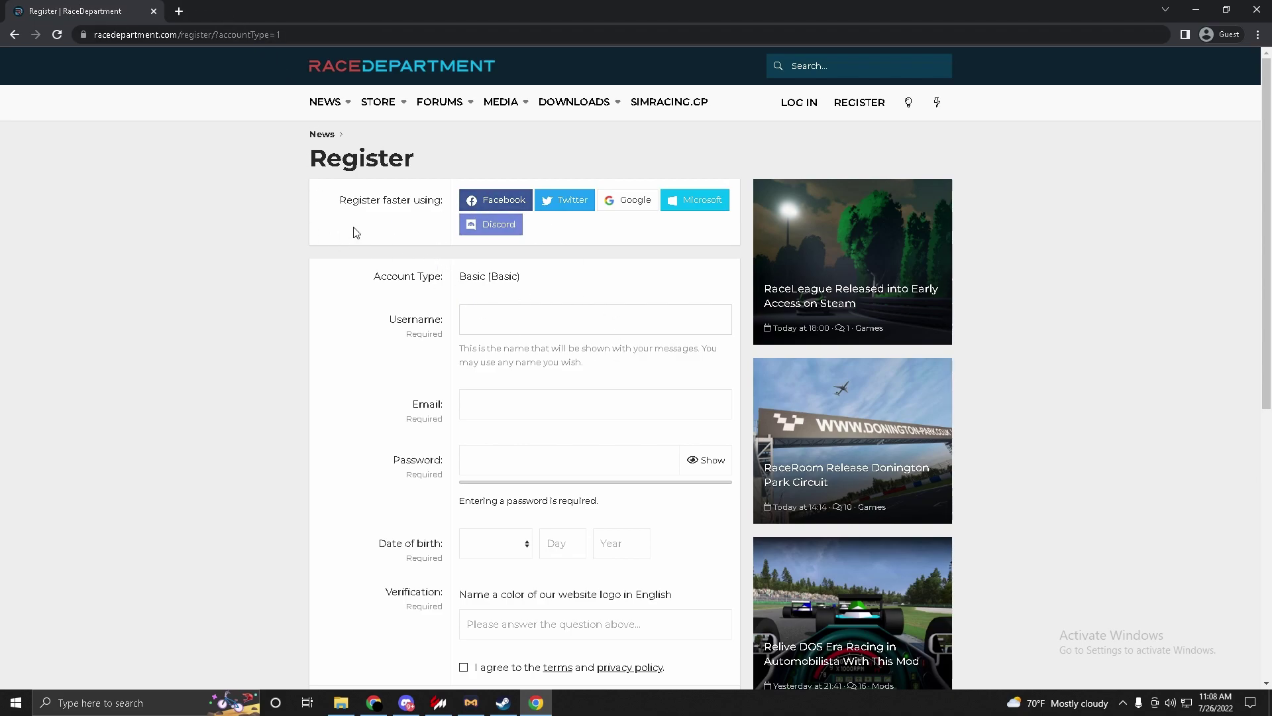
scroll(398, 218, down, 6)
scroll(596, 173, up, 6)
click(153, 11)
click(899, 181)
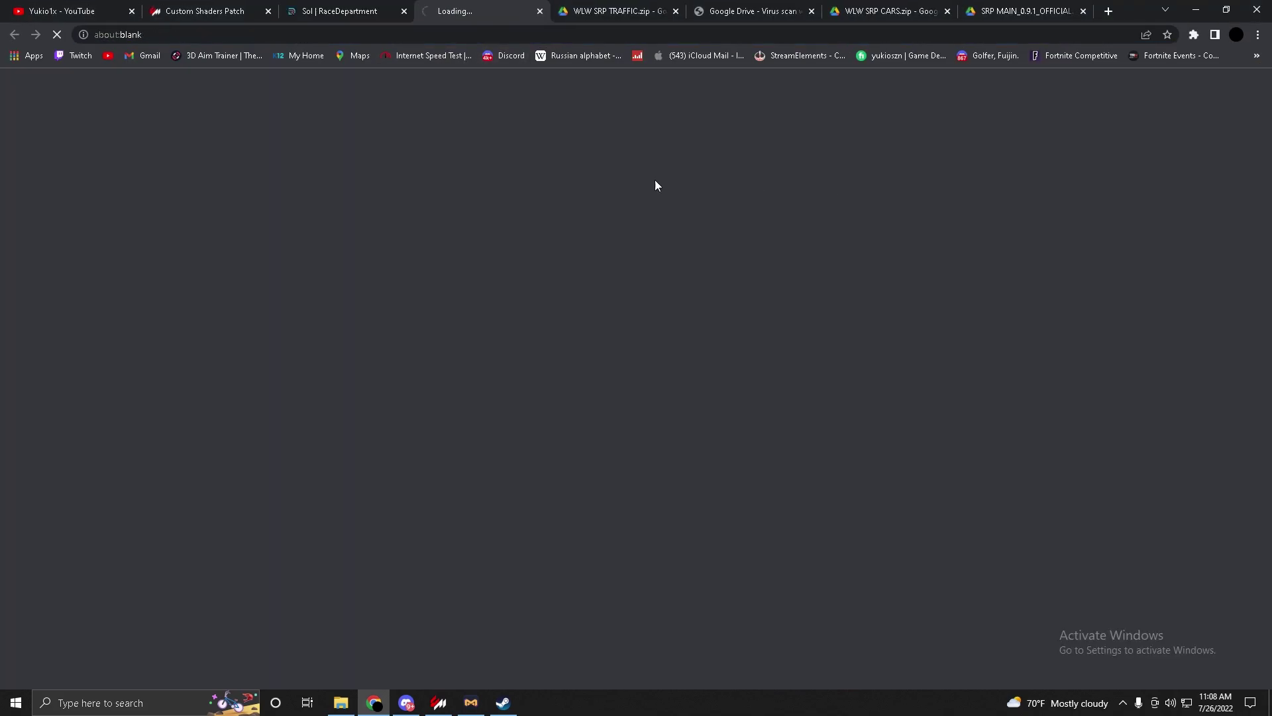
Save Sol 2.2.2.7z, restore Chrome to a smaller window, and bring Steam forward
click(515, 339)
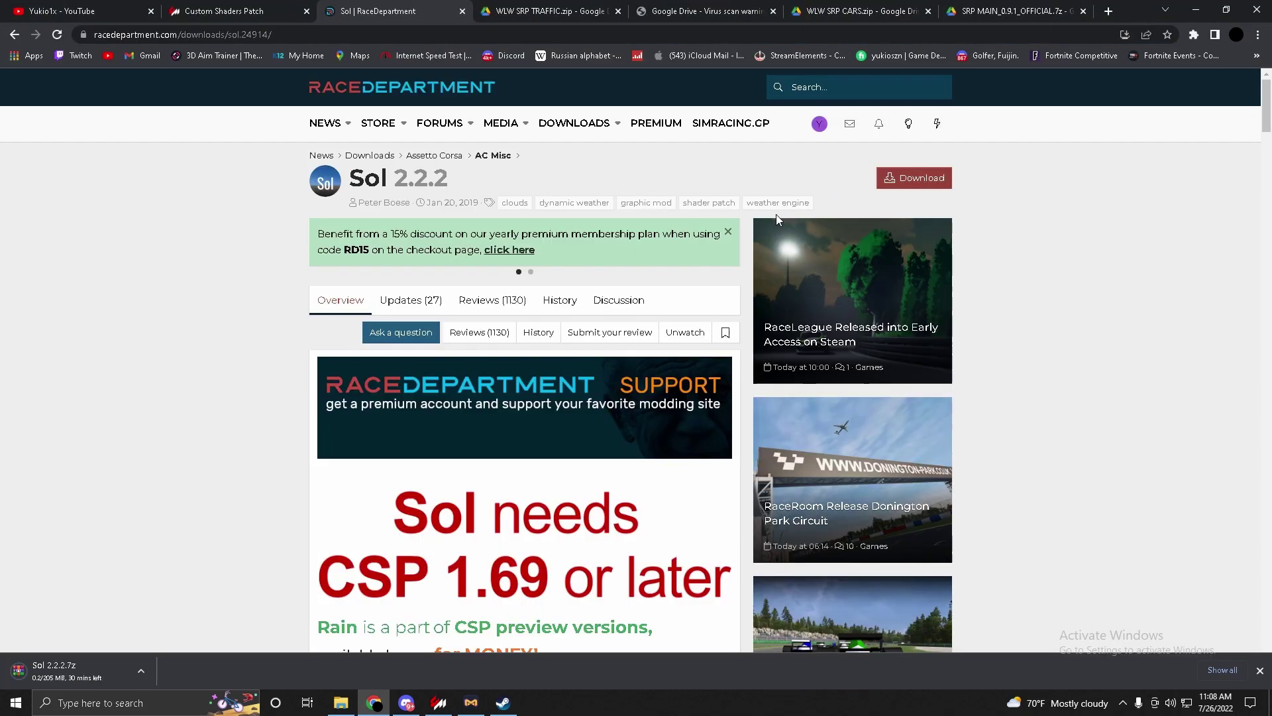
double_click(1139, 6)
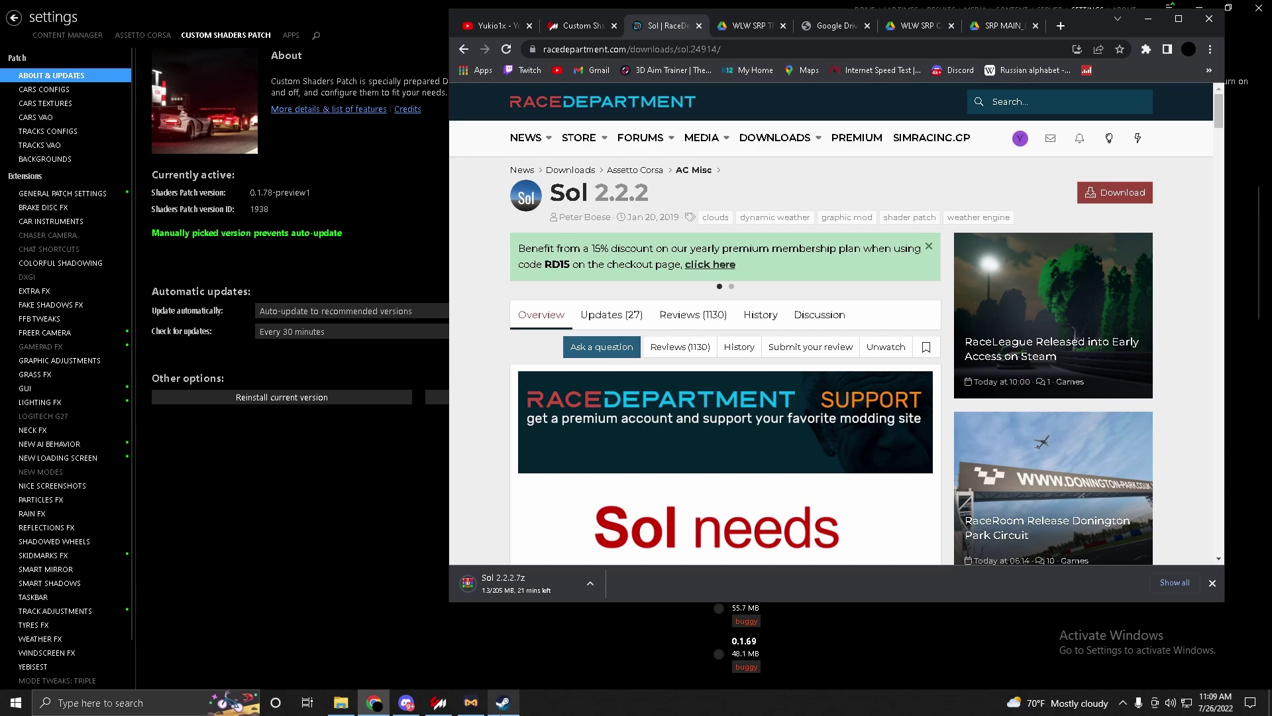
click(501, 704)
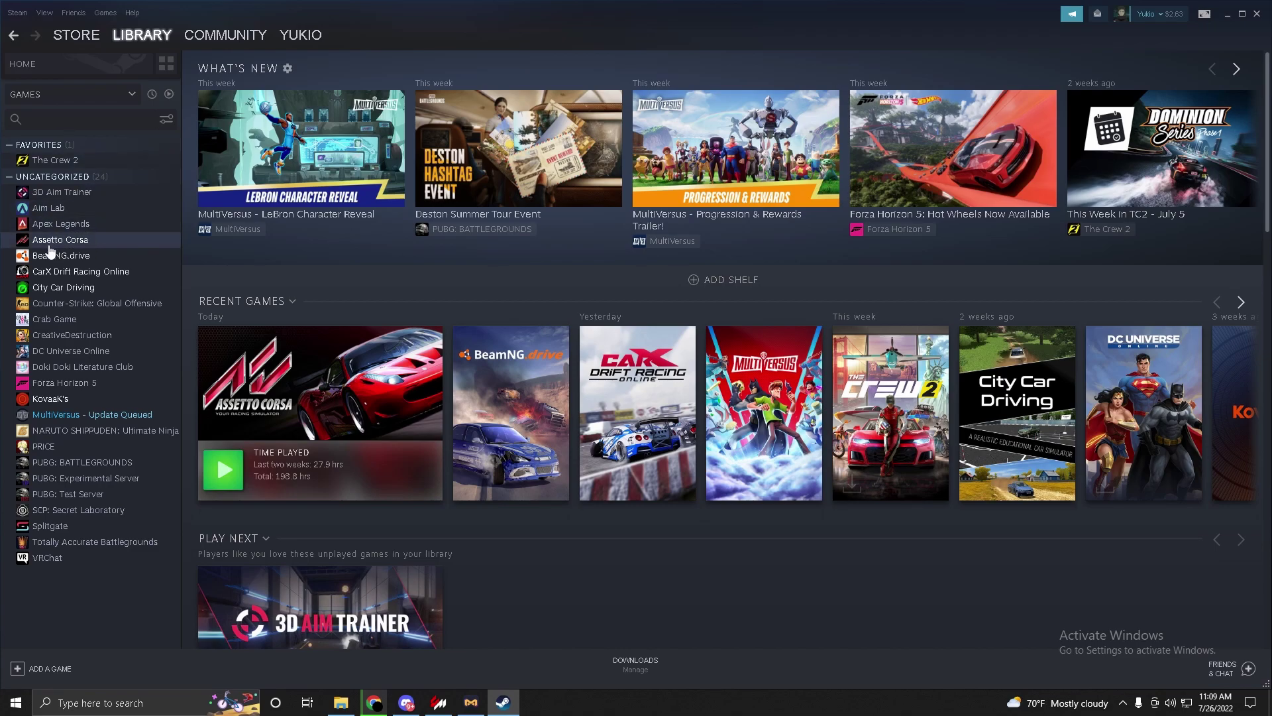
Minimise Steam and open the GeForce recording overlay with Alt+Z
click(1242, 13)
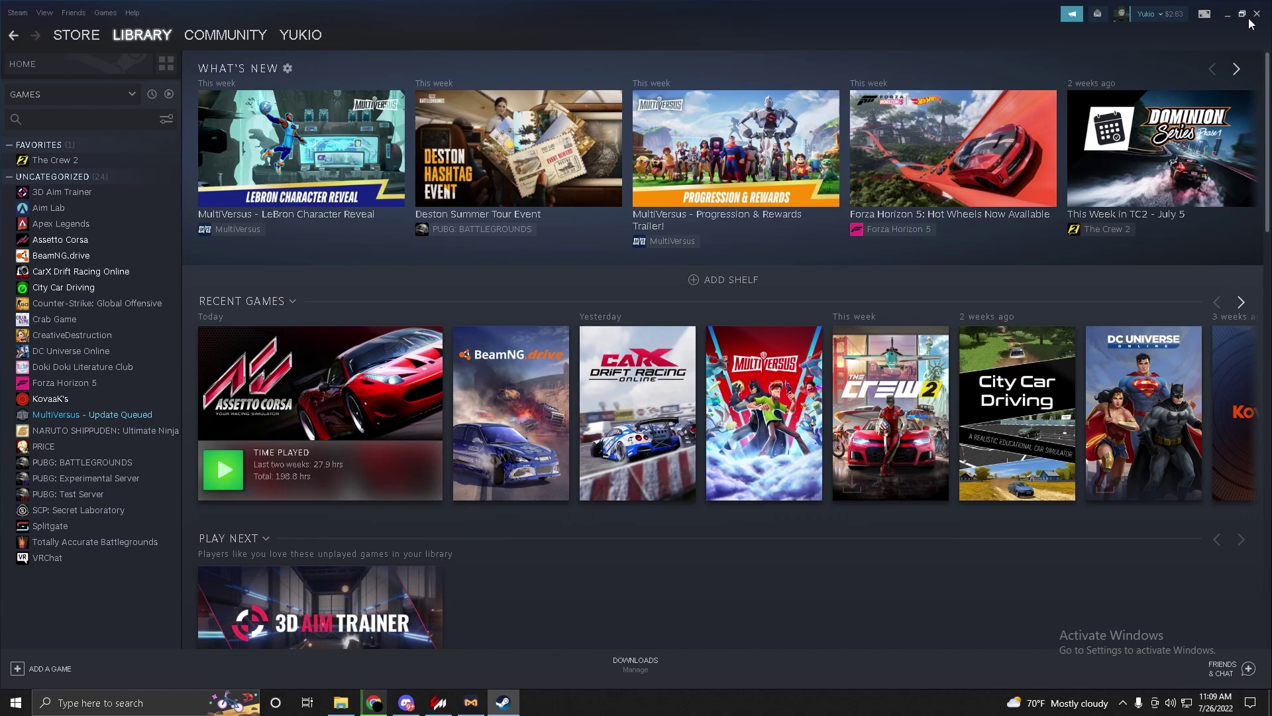
click(1227, 14)
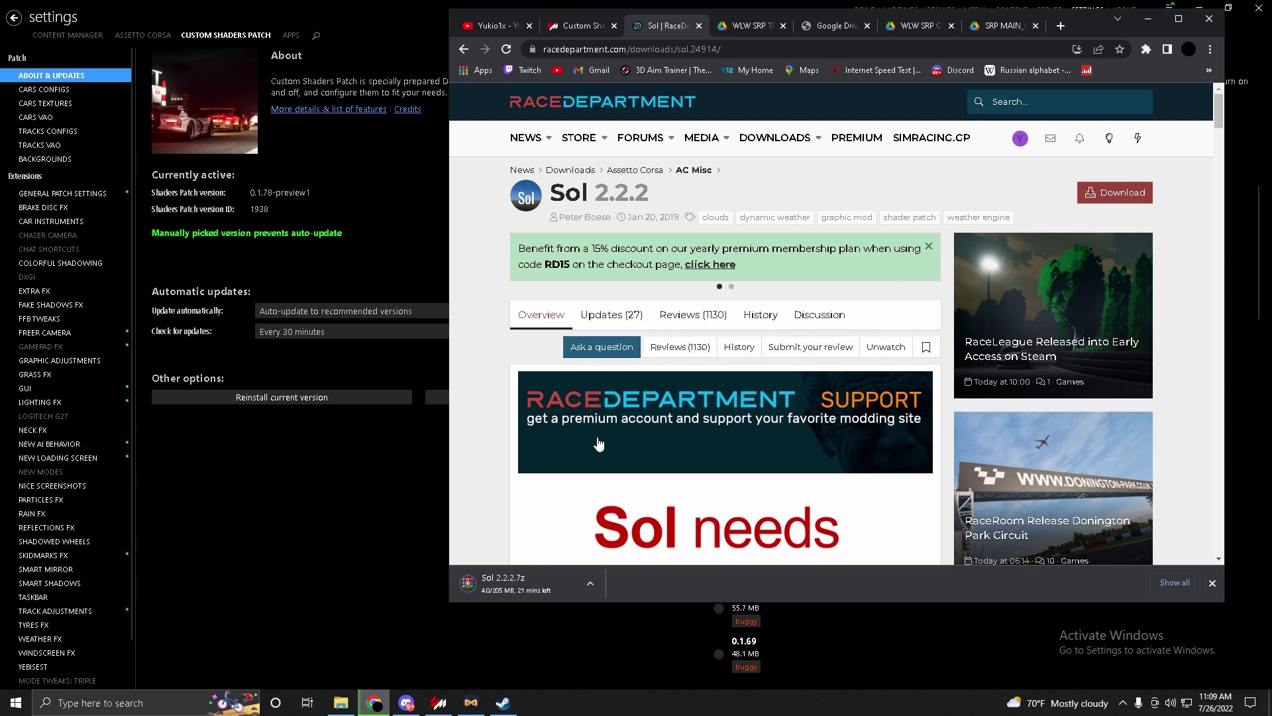
key(alt+z)
Save the recording, start a new one, minimise Discord, and bring the Steam library forward
click(661, 207)
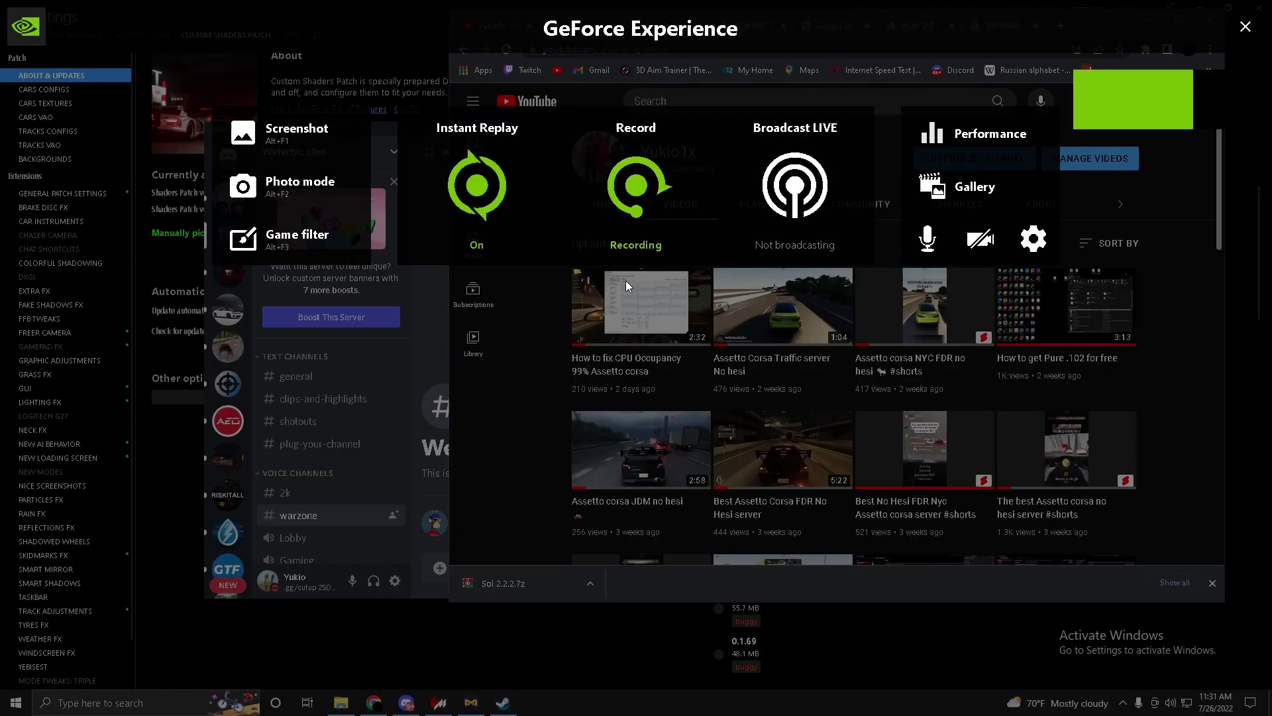
click(626, 280)
click(228, 154)
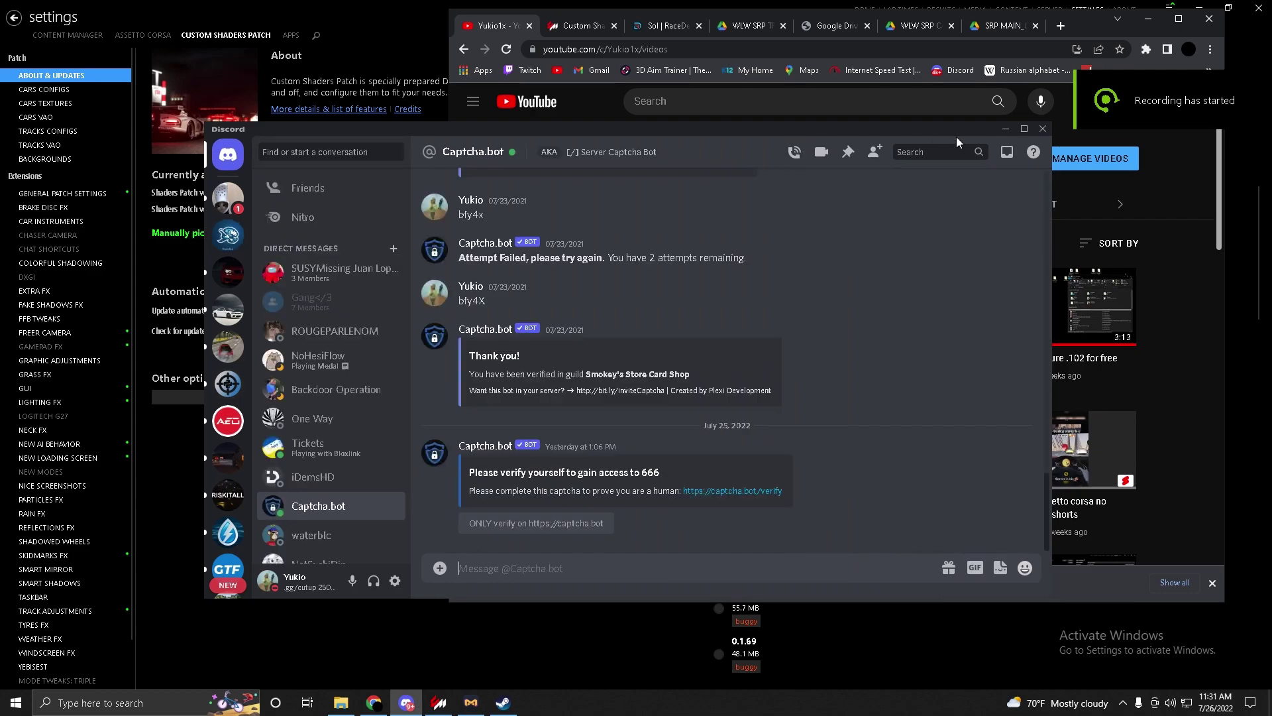
click(997, 126)
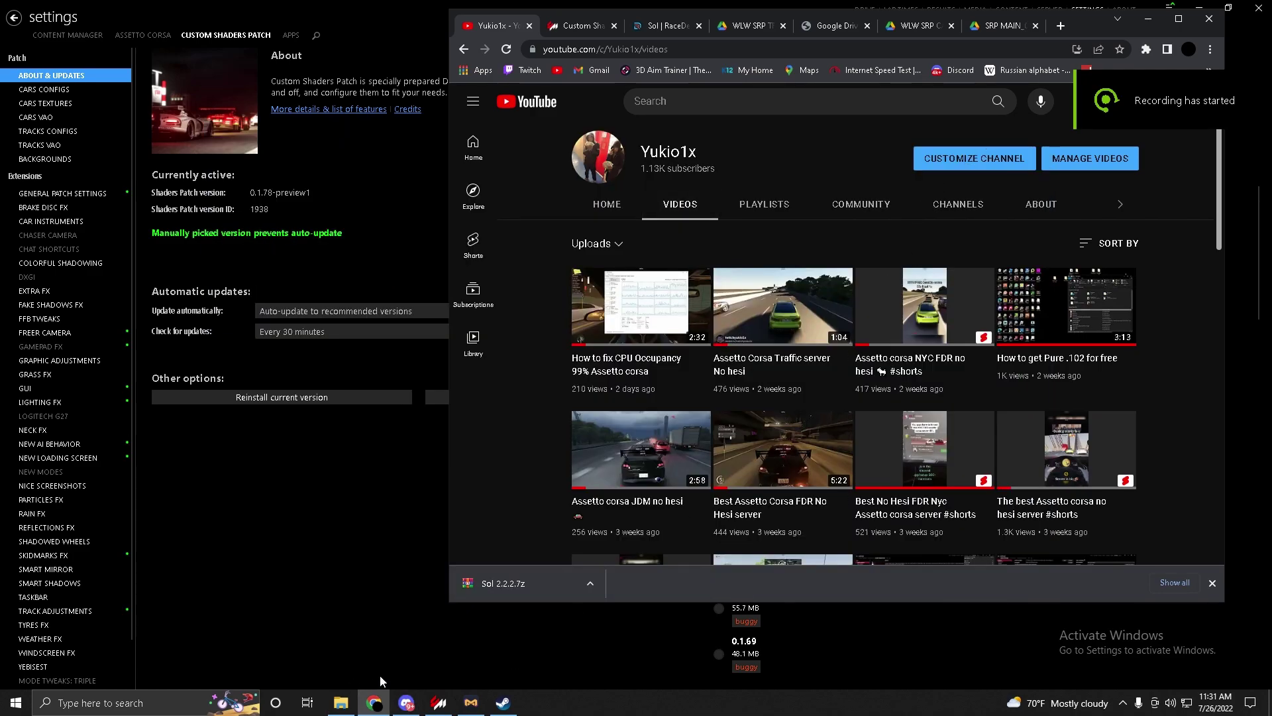
click(396, 699)
click(396, 700)
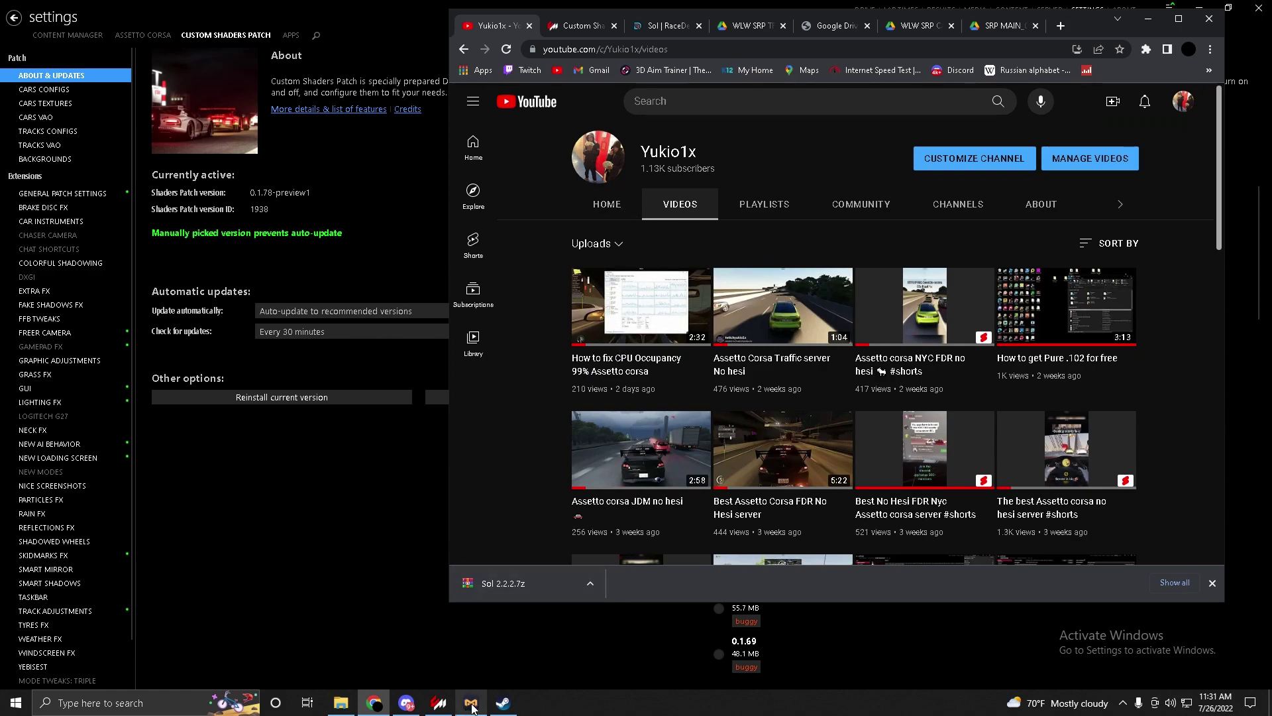
click(503, 701)
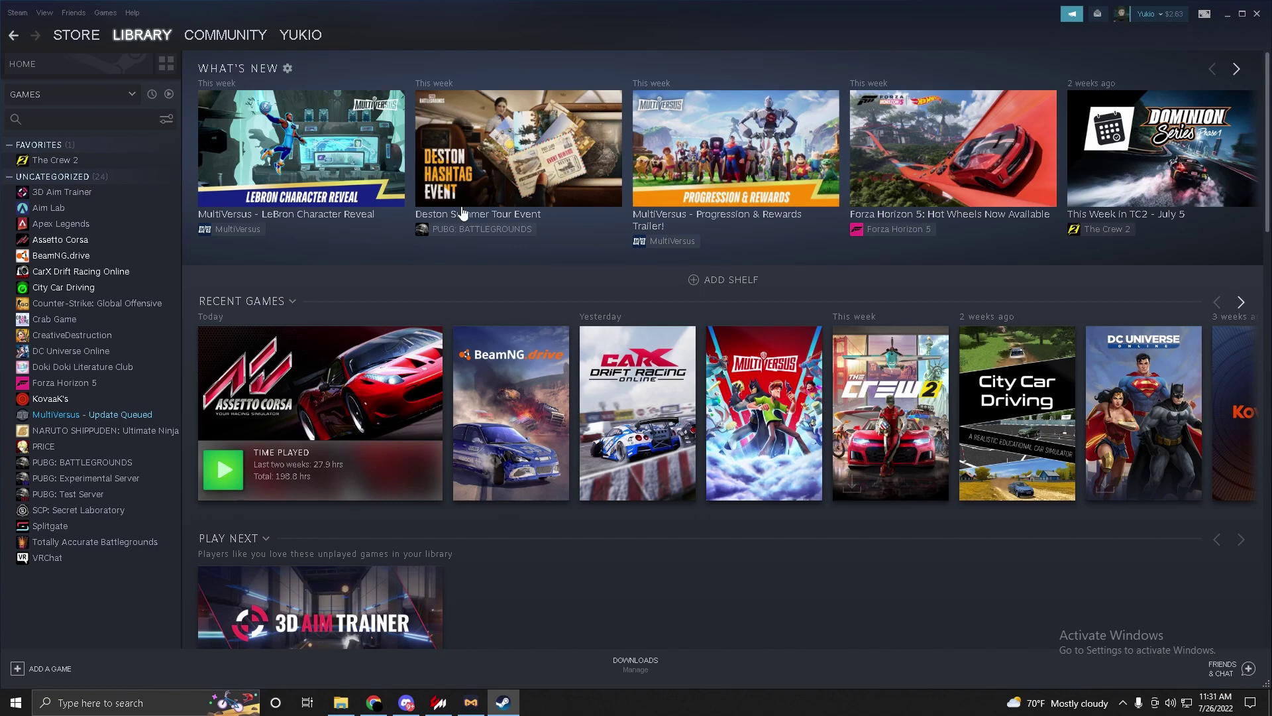
Open Assetto Corsa's local game files folder from Steam's Manage menu, then minimise Steam
right_click(69, 239)
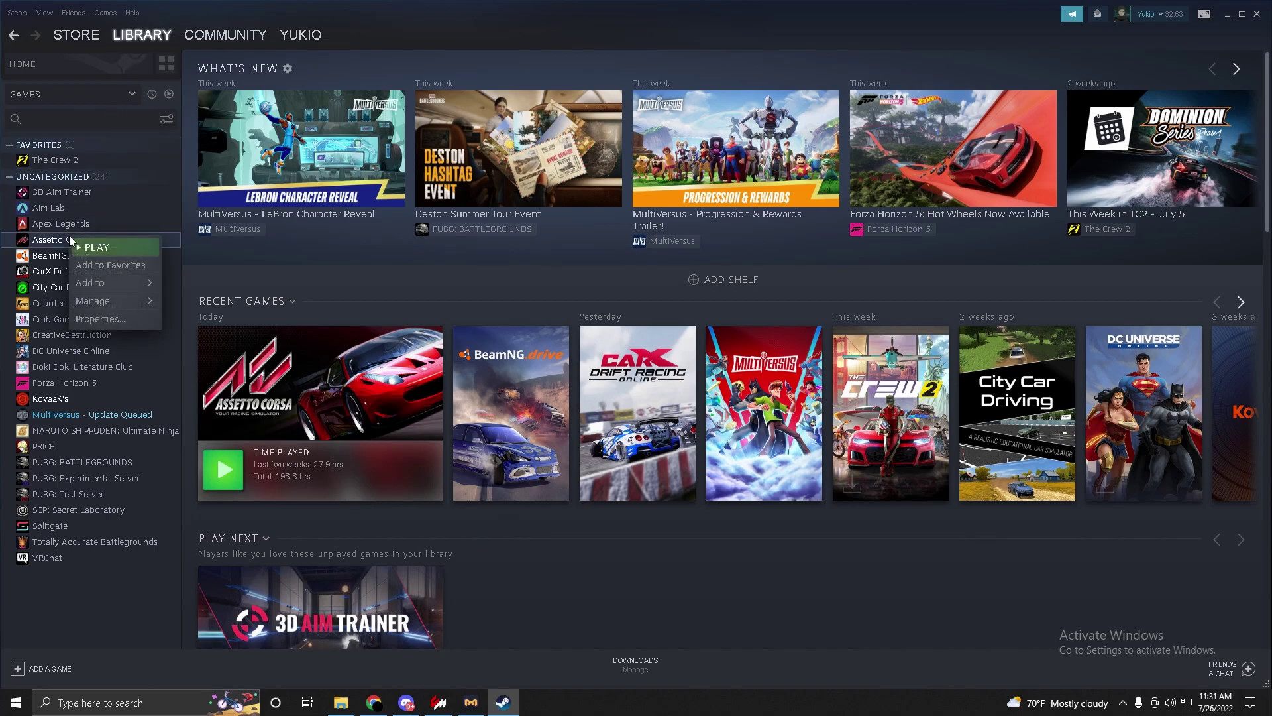
mouse_move(98, 300)
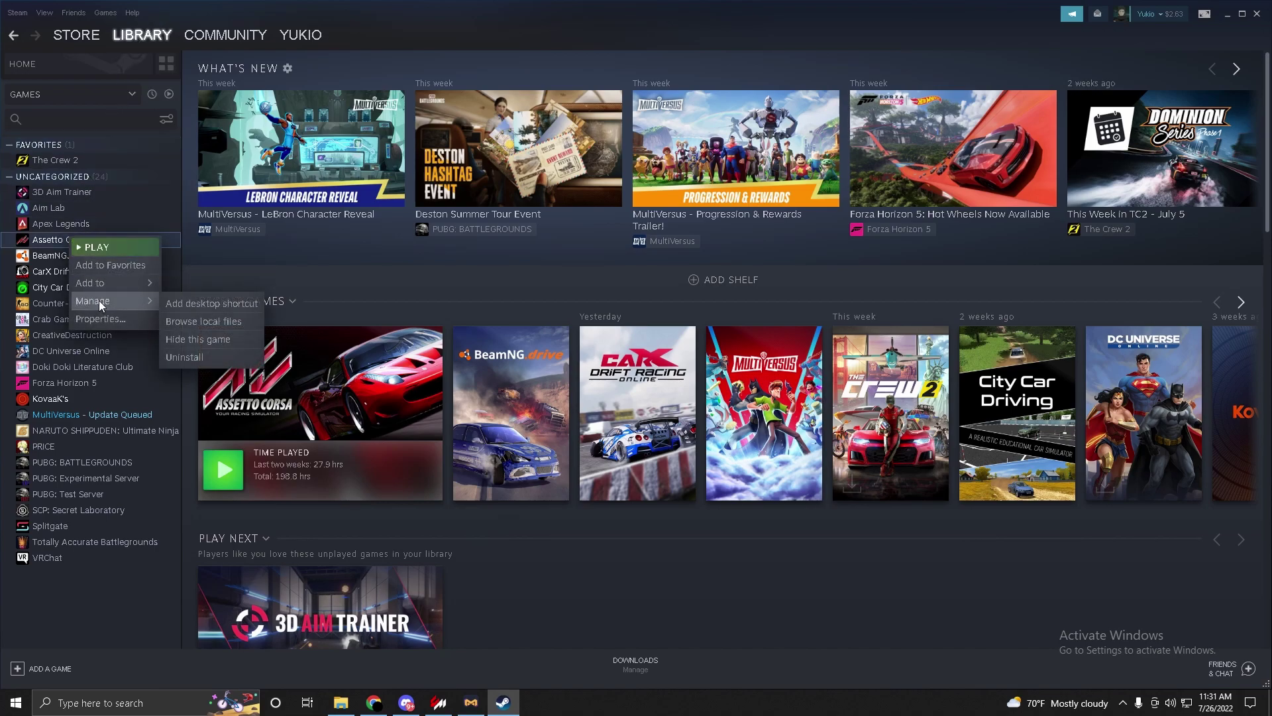
click(208, 326)
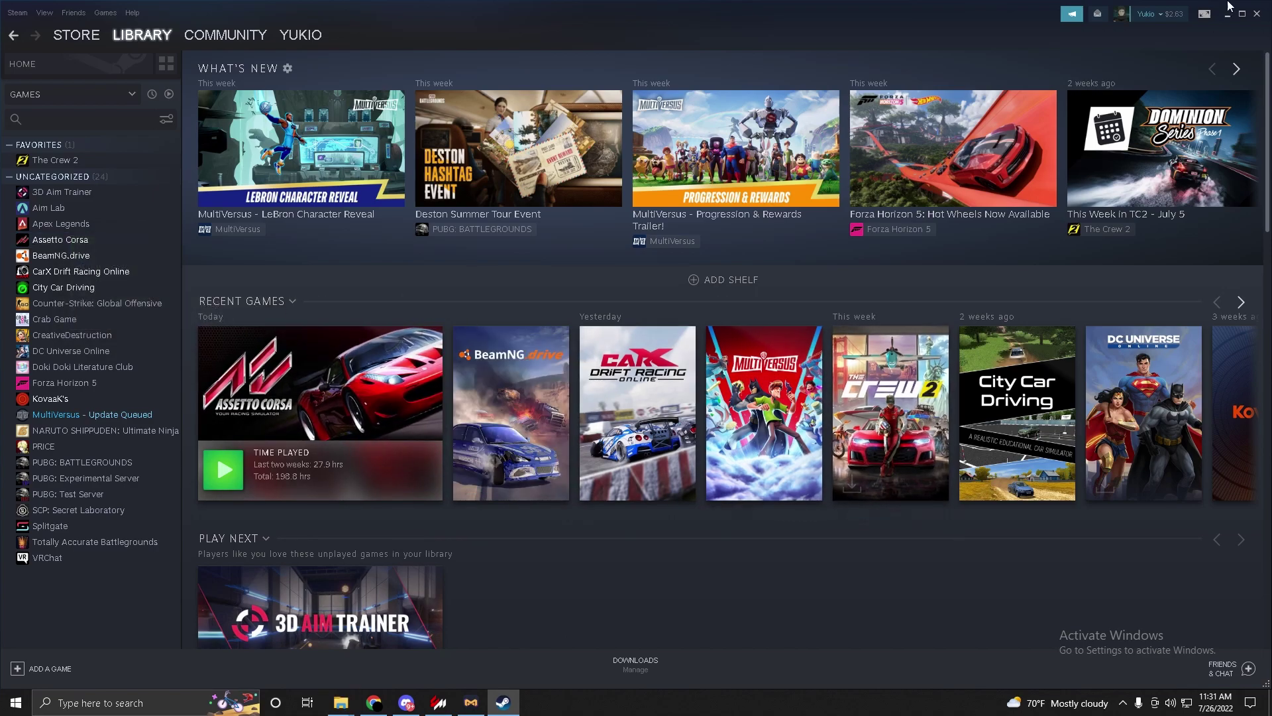
click(503, 702)
Close the Desktop folder and open the Sol 2.2.2.7z archive in WinRAR, dismissing the trial reminder
mouse_move(346, 707)
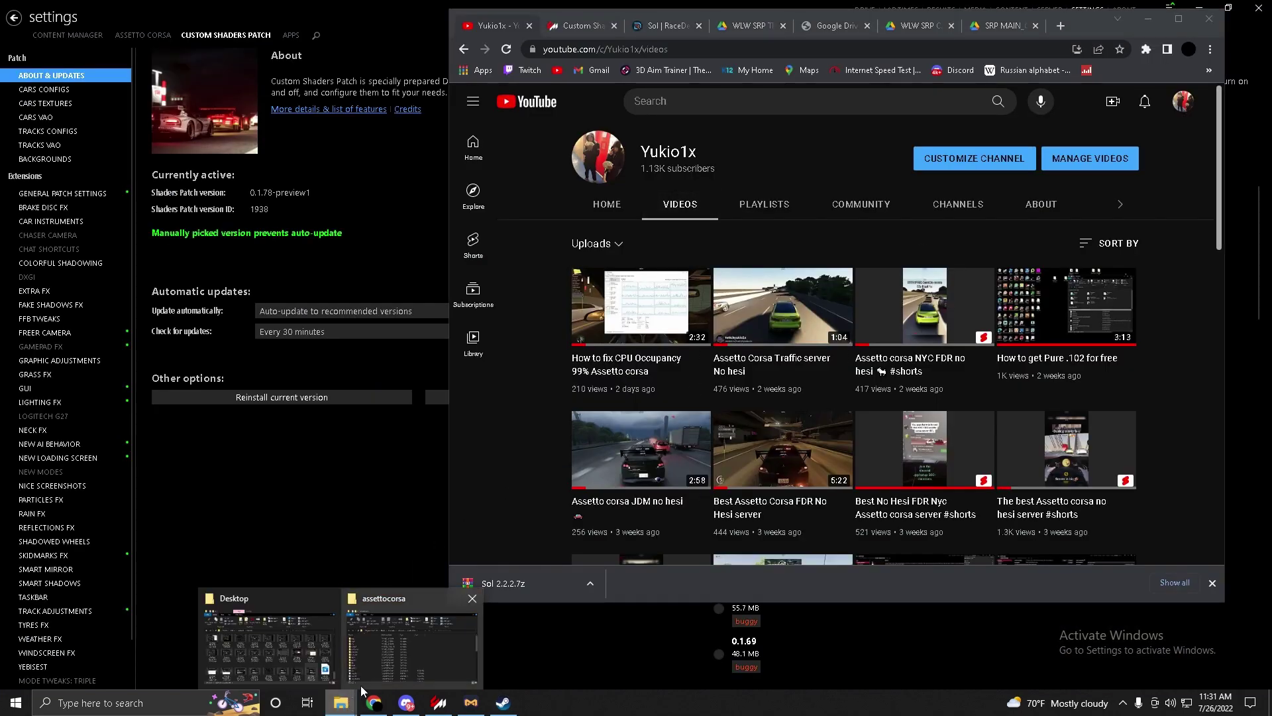
click(328, 599)
click(331, 607)
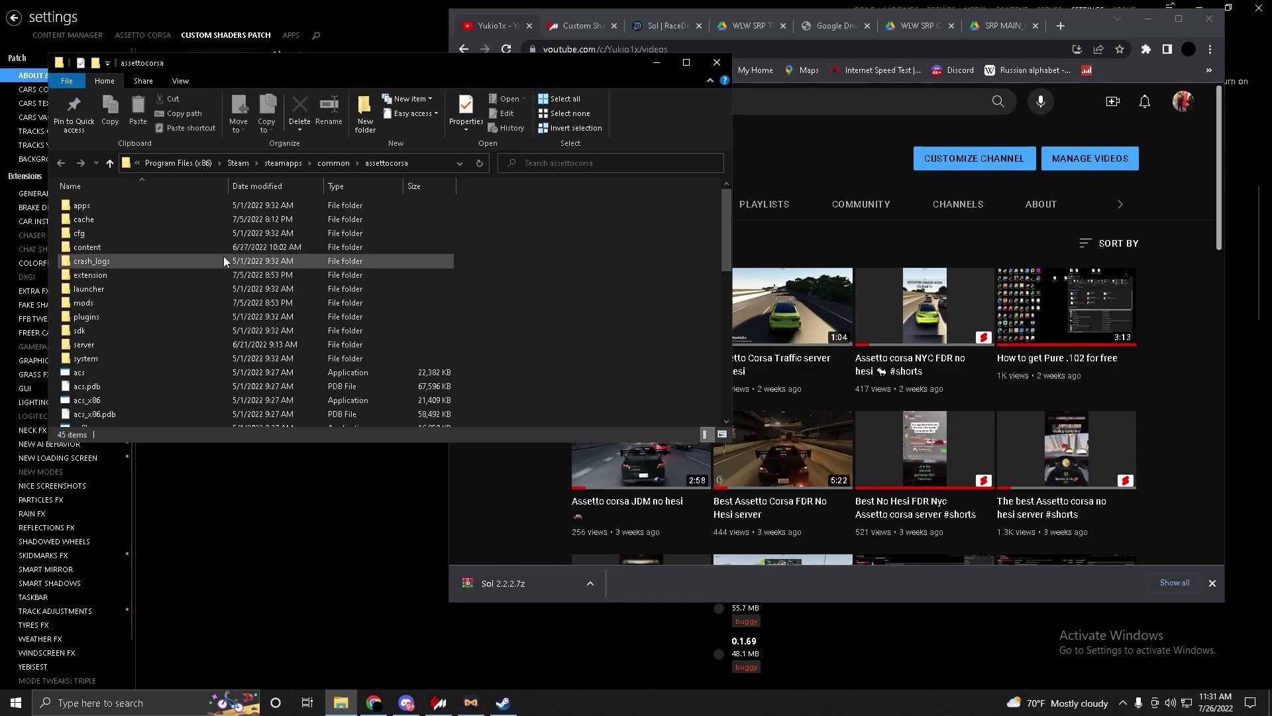
click(536, 572)
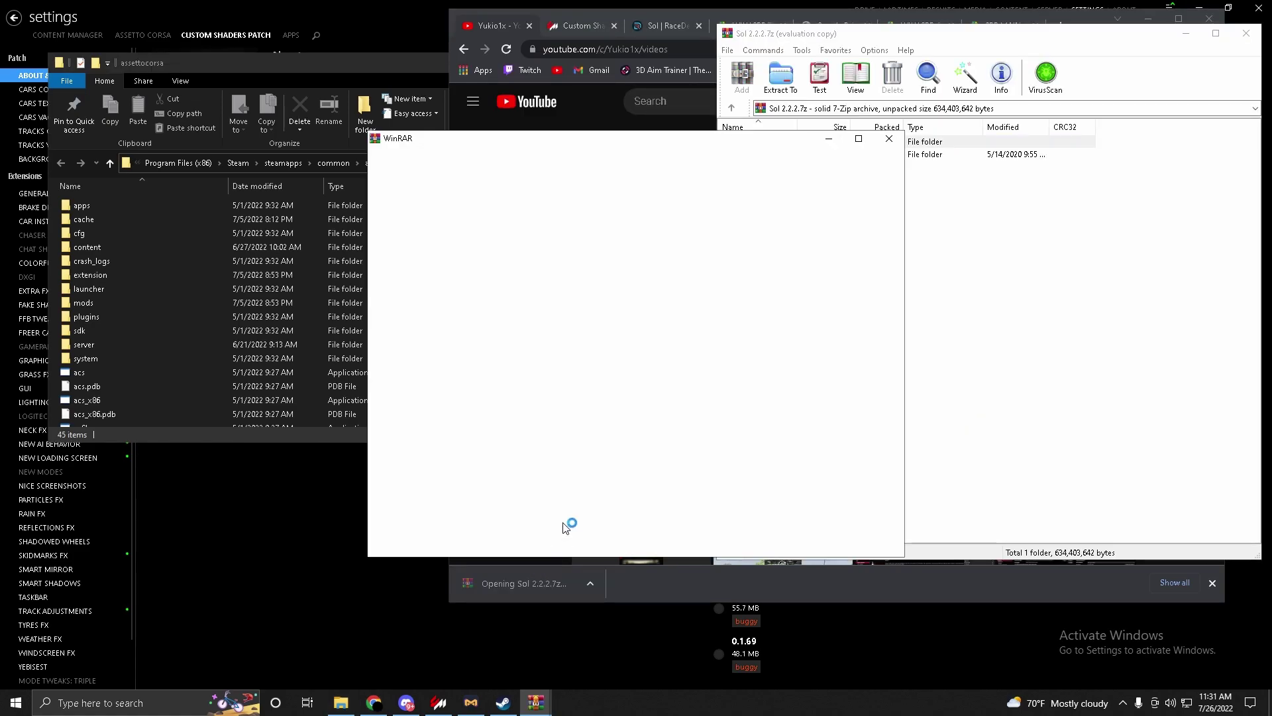
click(890, 136)
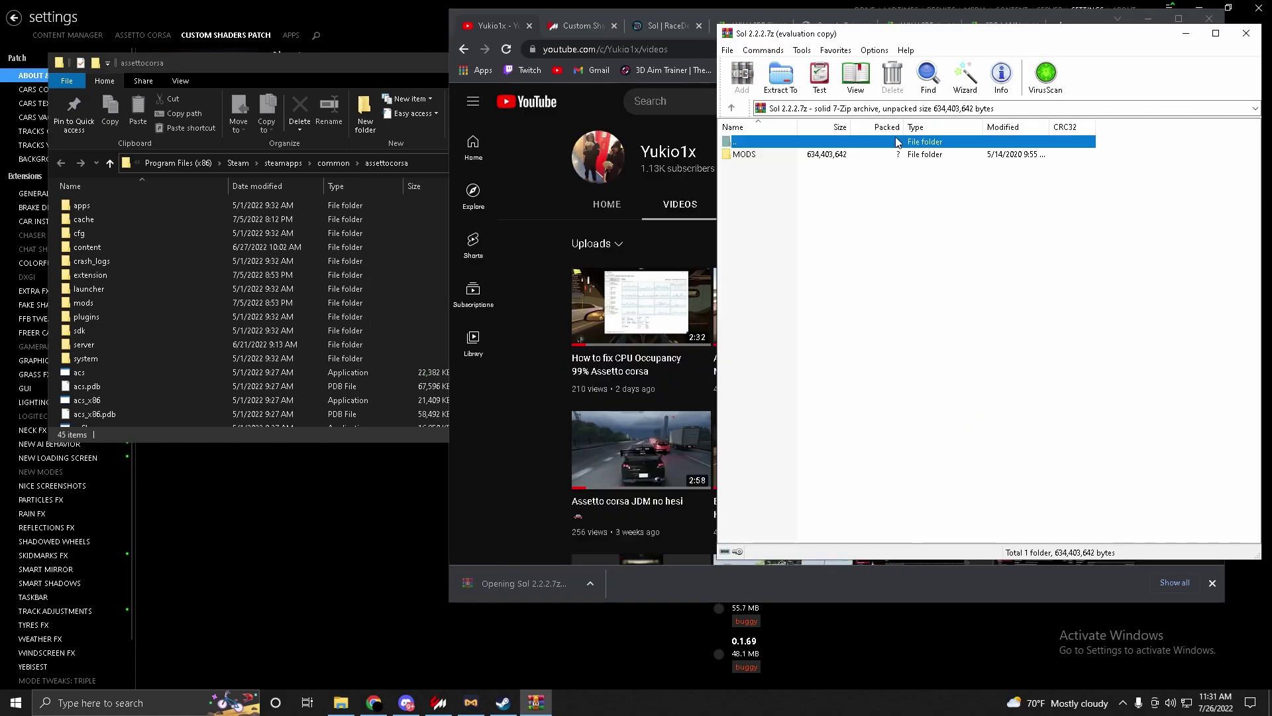
In the archive's MODS > Sol 2.2.2 folder, select content, extension, system and description.jsgme
double_click(816, 154)
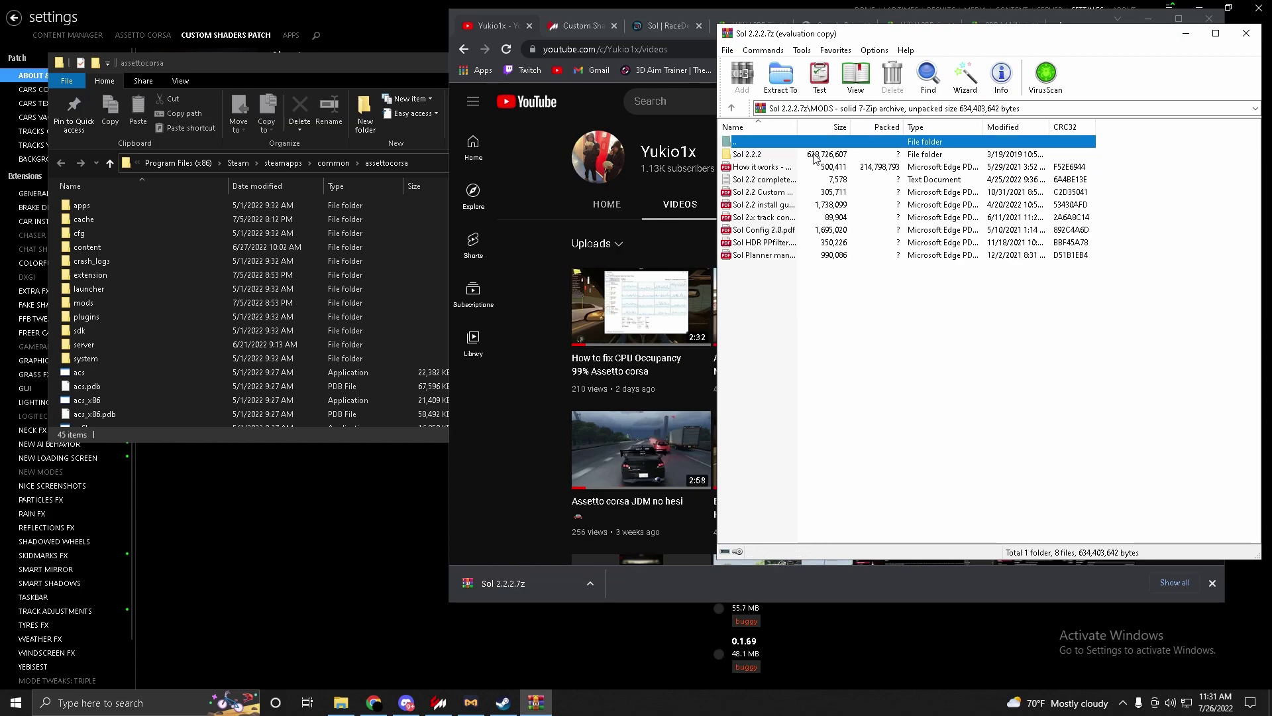
double_click(746, 157)
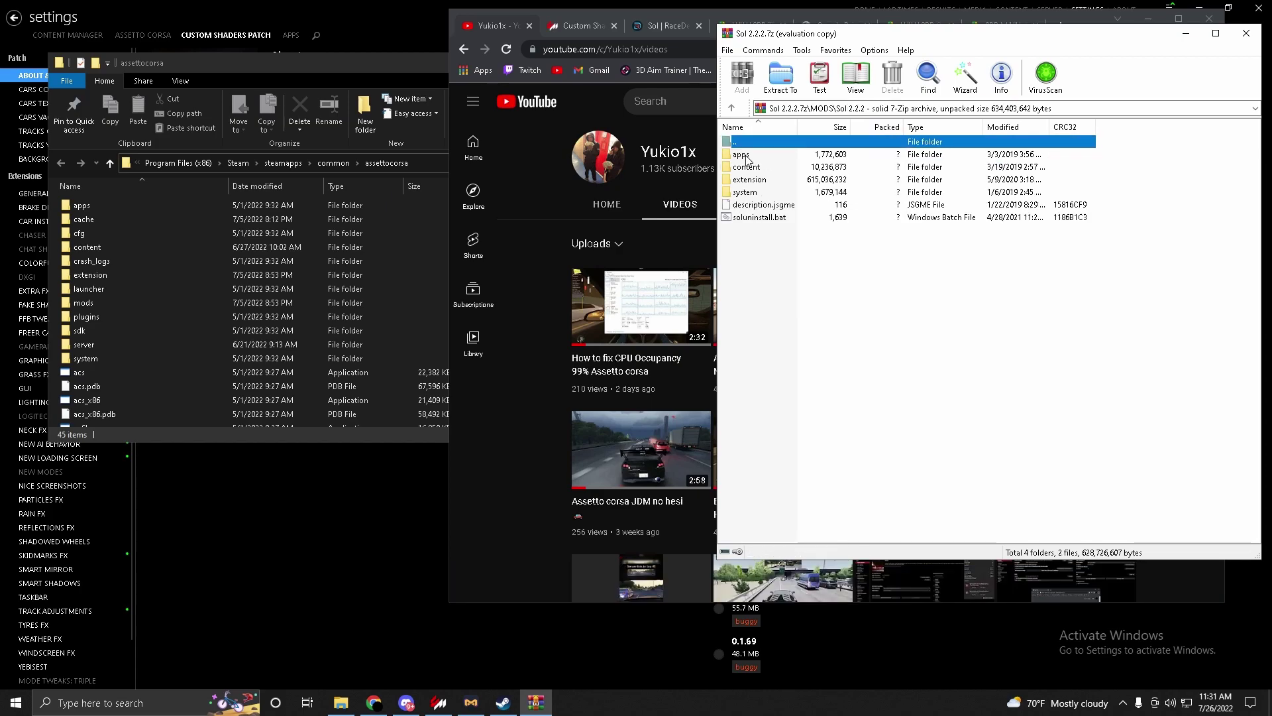
drag(814, 278, 755, 130)
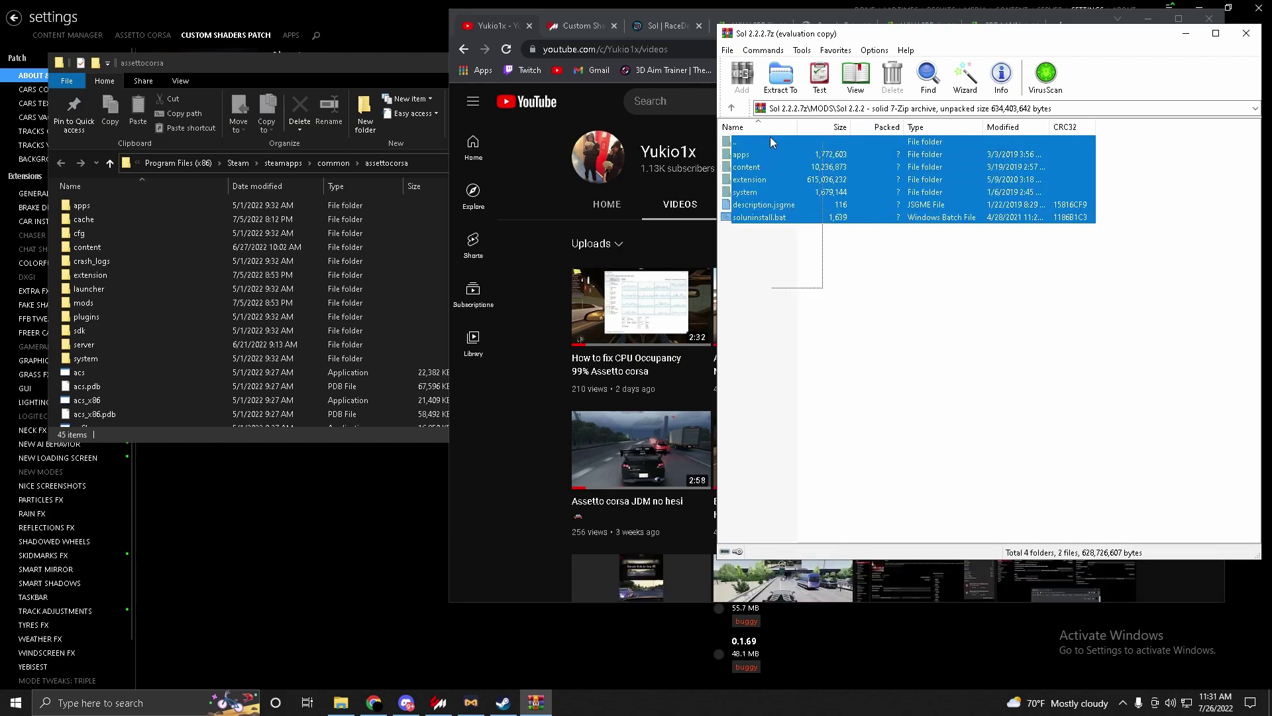
click(829, 256)
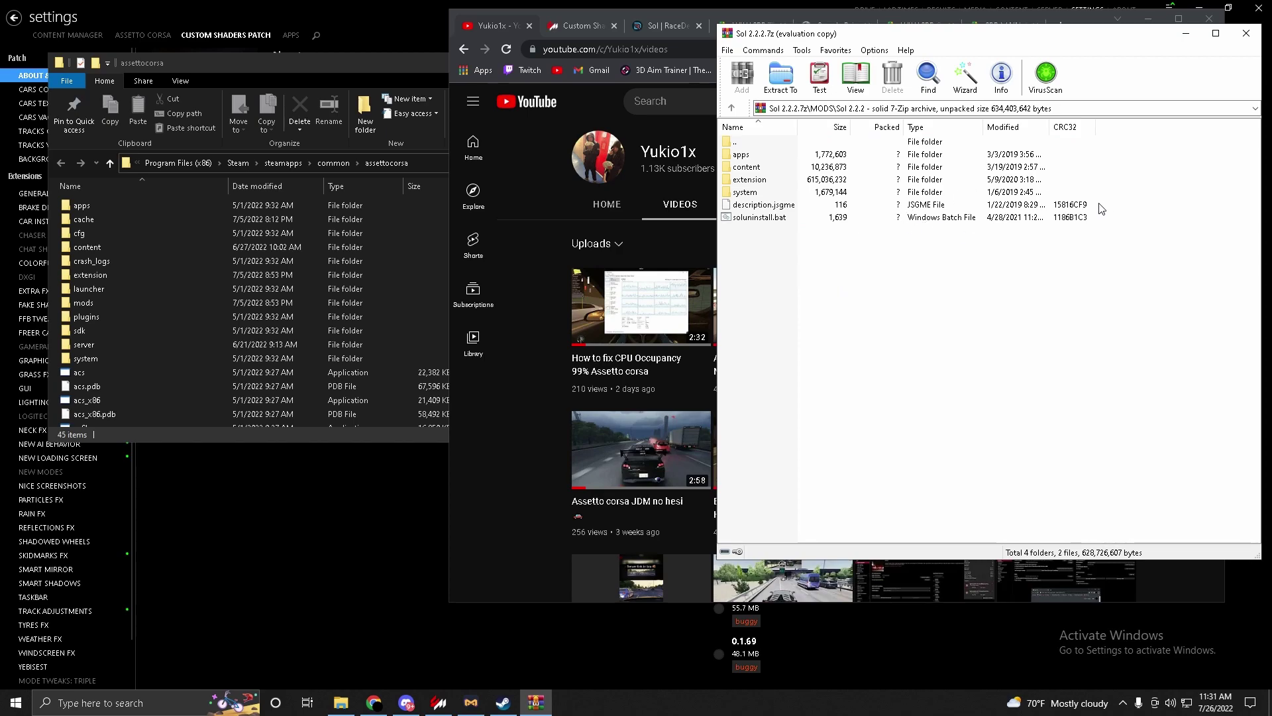
drag(1101, 208, 1030, 154)
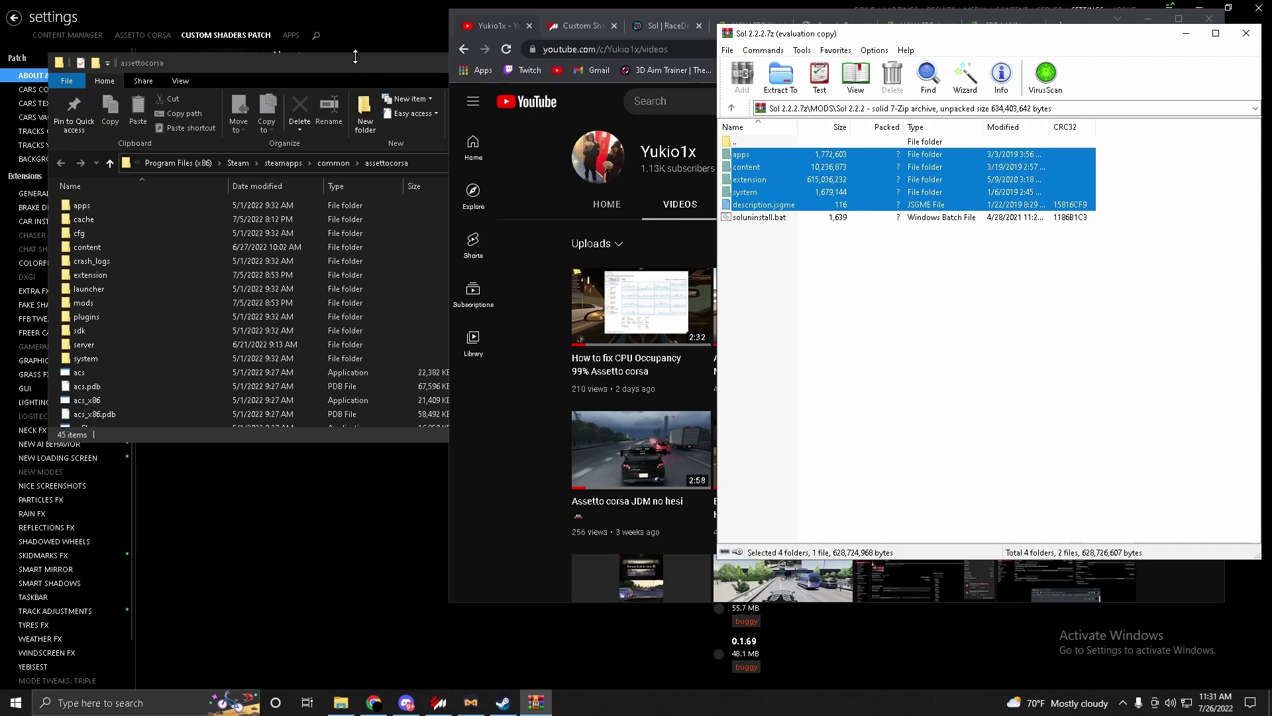
drag(355, 58, 337, 66)
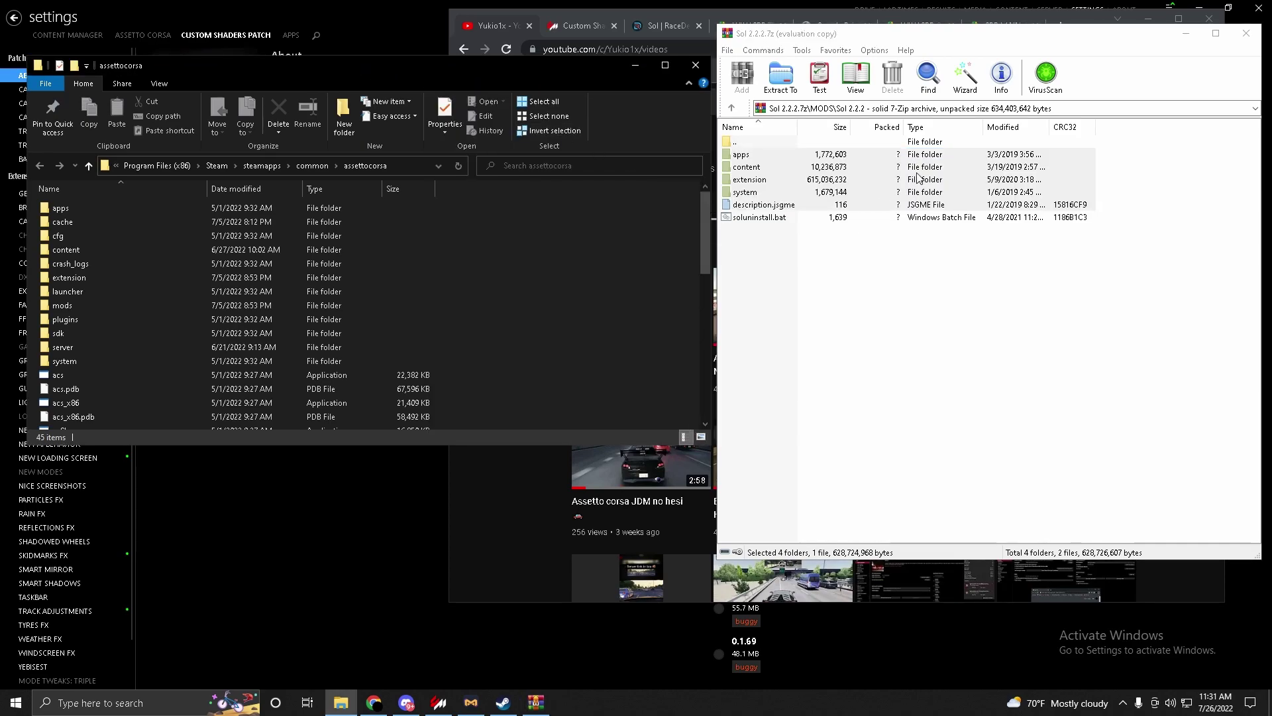
click(852, 321)
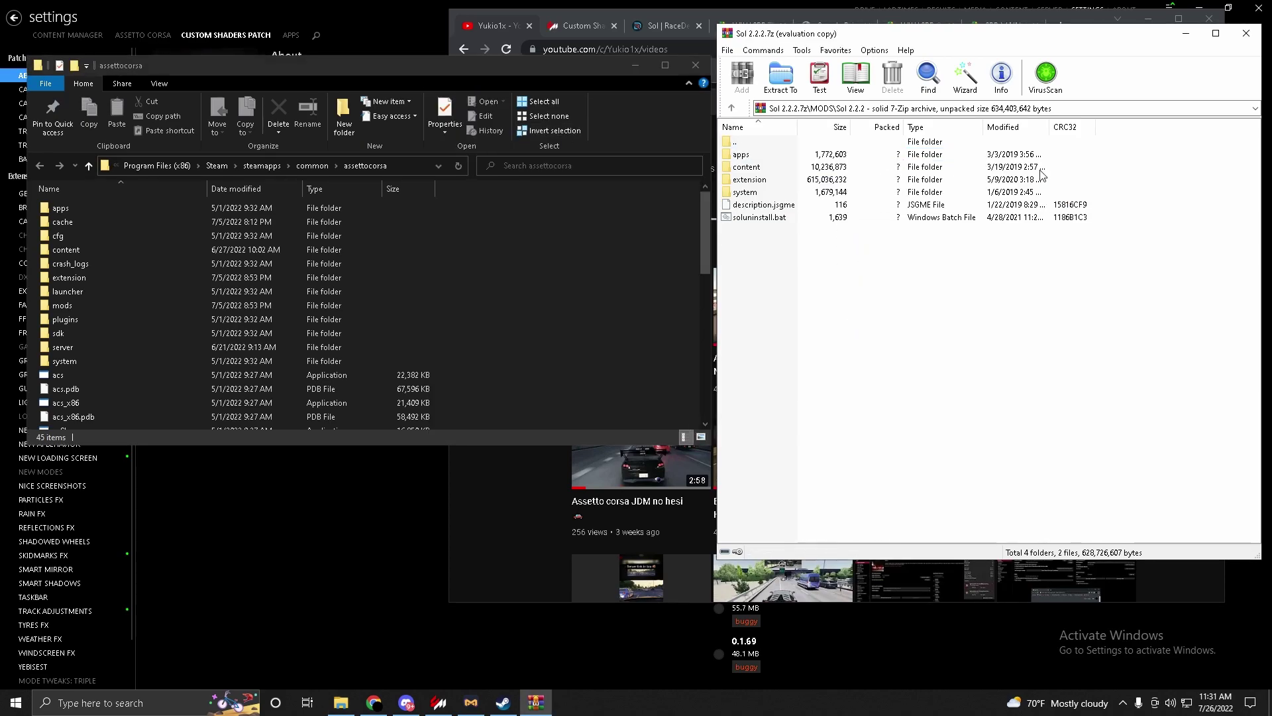
drag(1104, 210, 1058, 159)
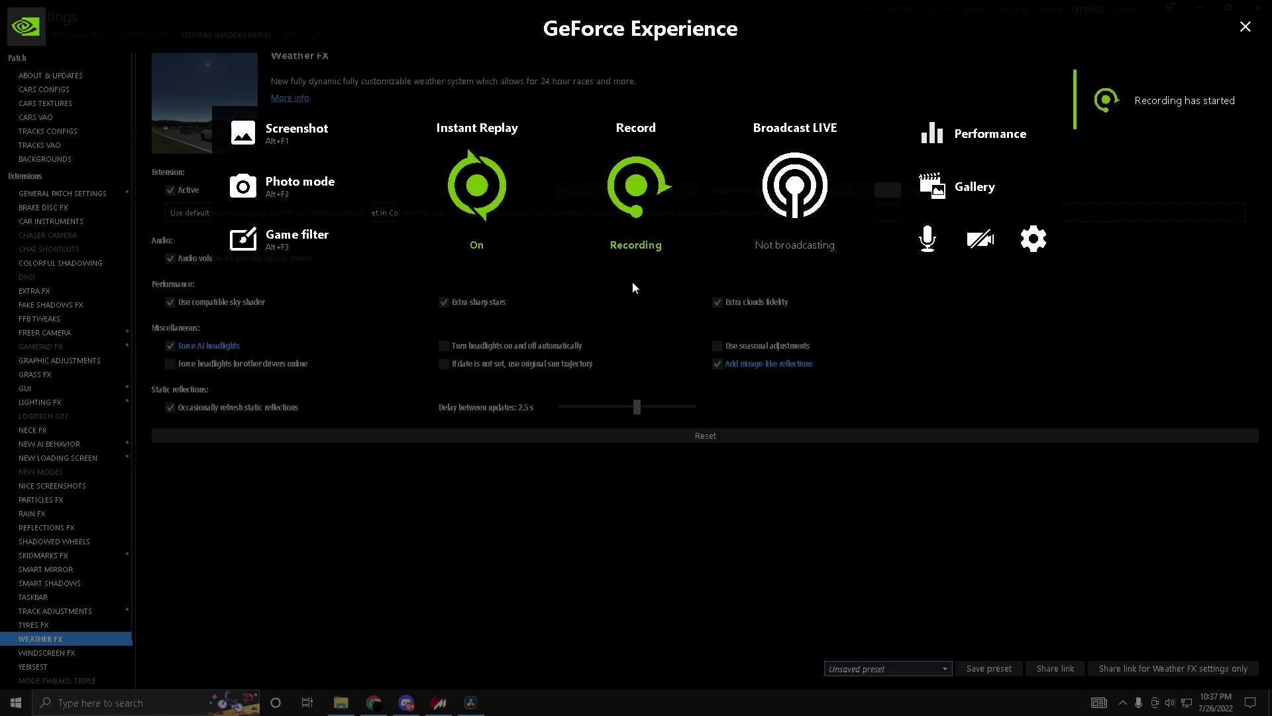
In Custom Shaders Patch Weather FX, choose Sol 2.2 as controller script and keep Pure as weather script
key(alt+z)
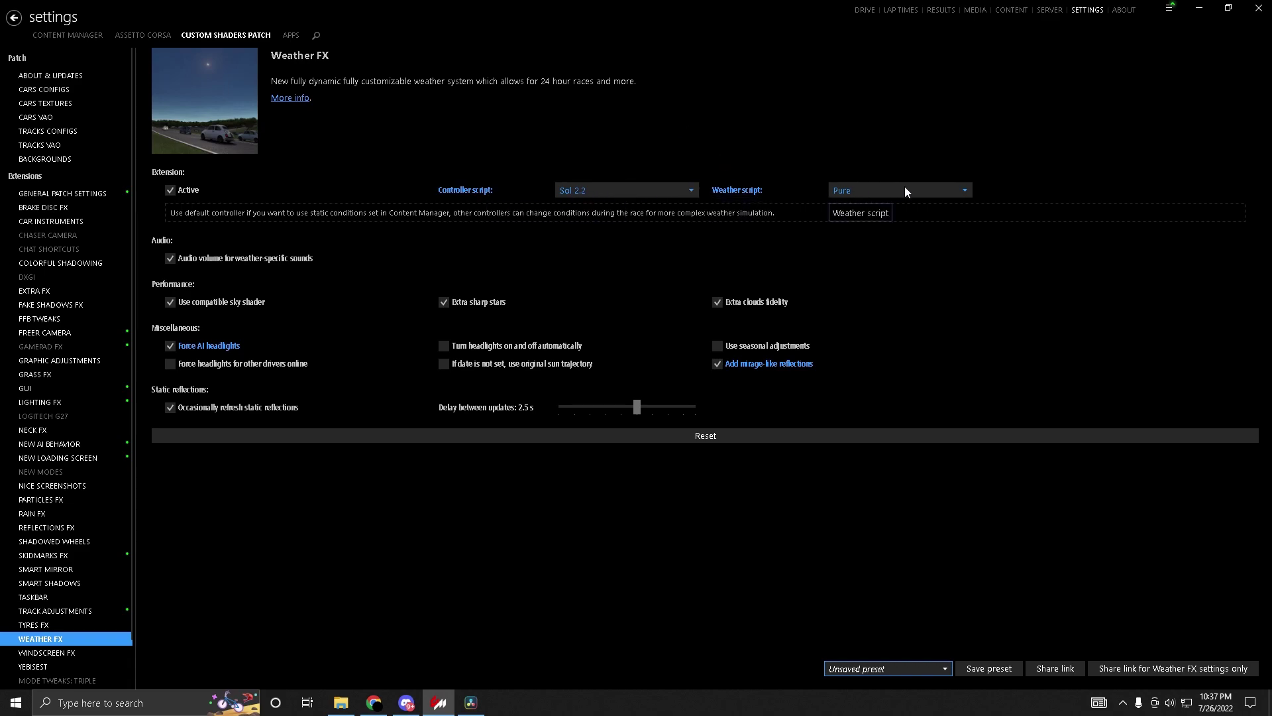
click(576, 192)
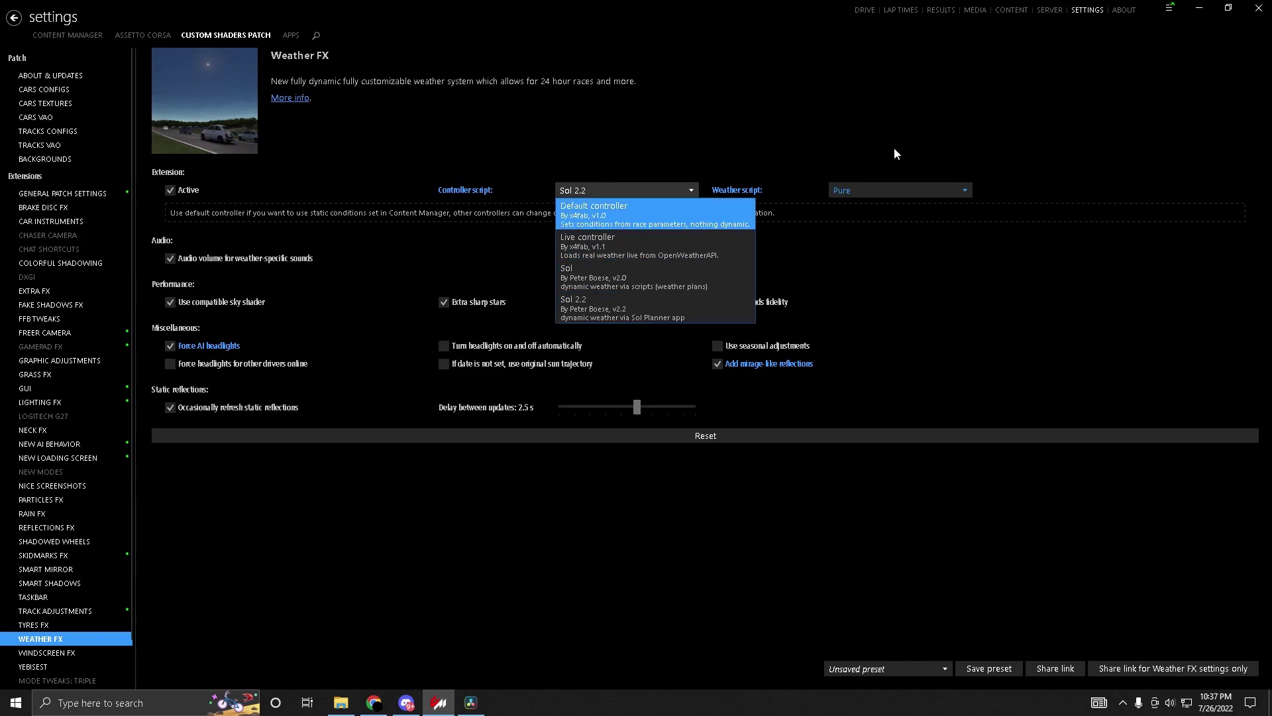
click(886, 169)
click(873, 191)
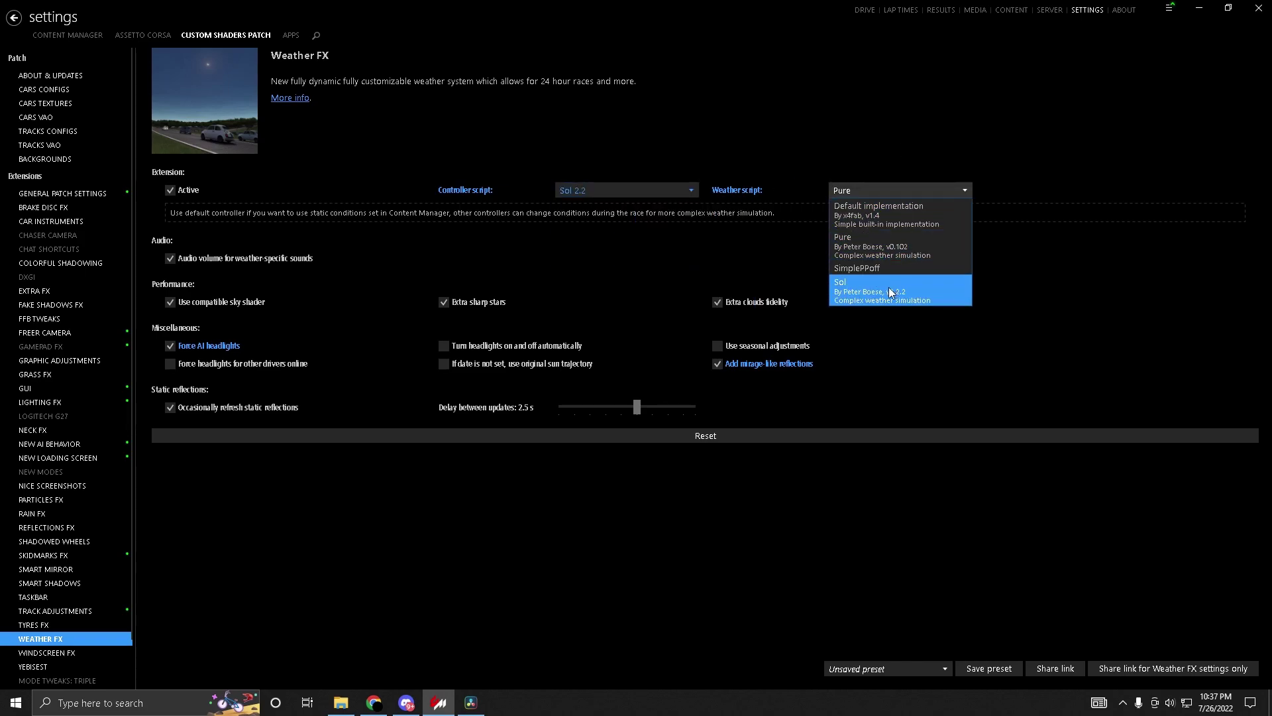
click(959, 142)
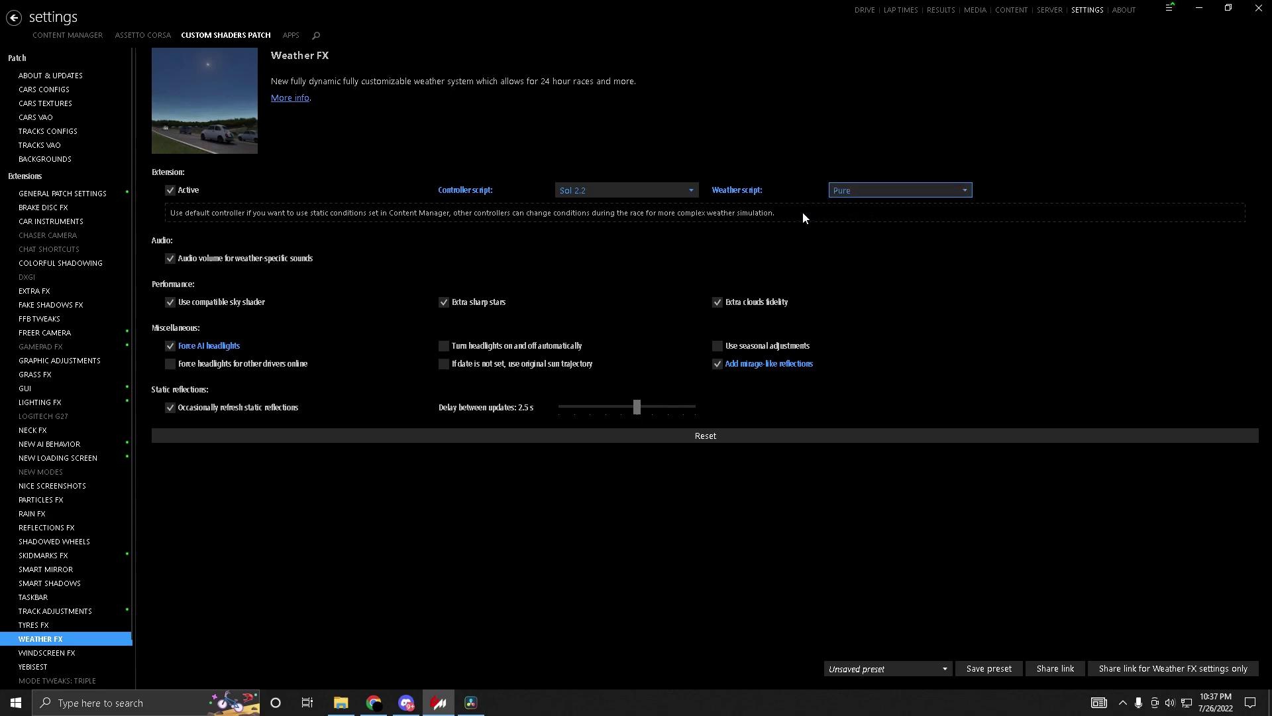
key(alt+z)
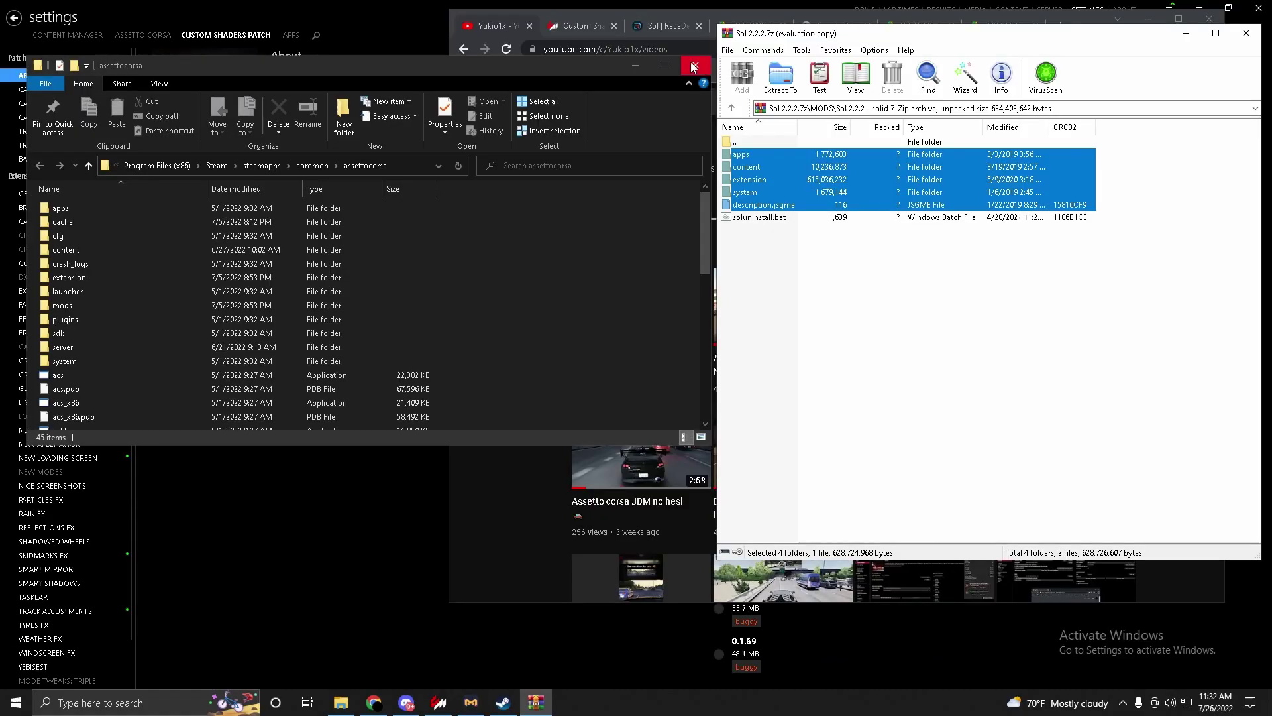
Review the installed DLC list in Assetto Corsa's Steam properties, then close the dialog
click(693, 67)
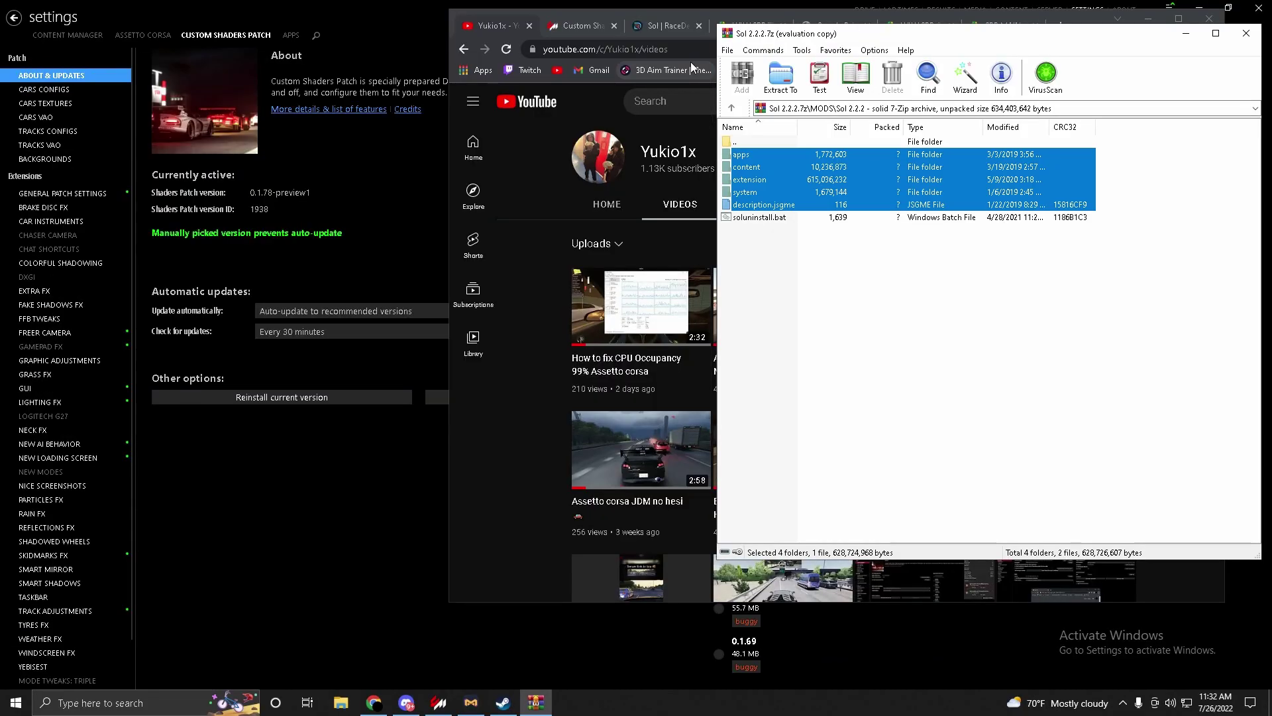
click(517, 702)
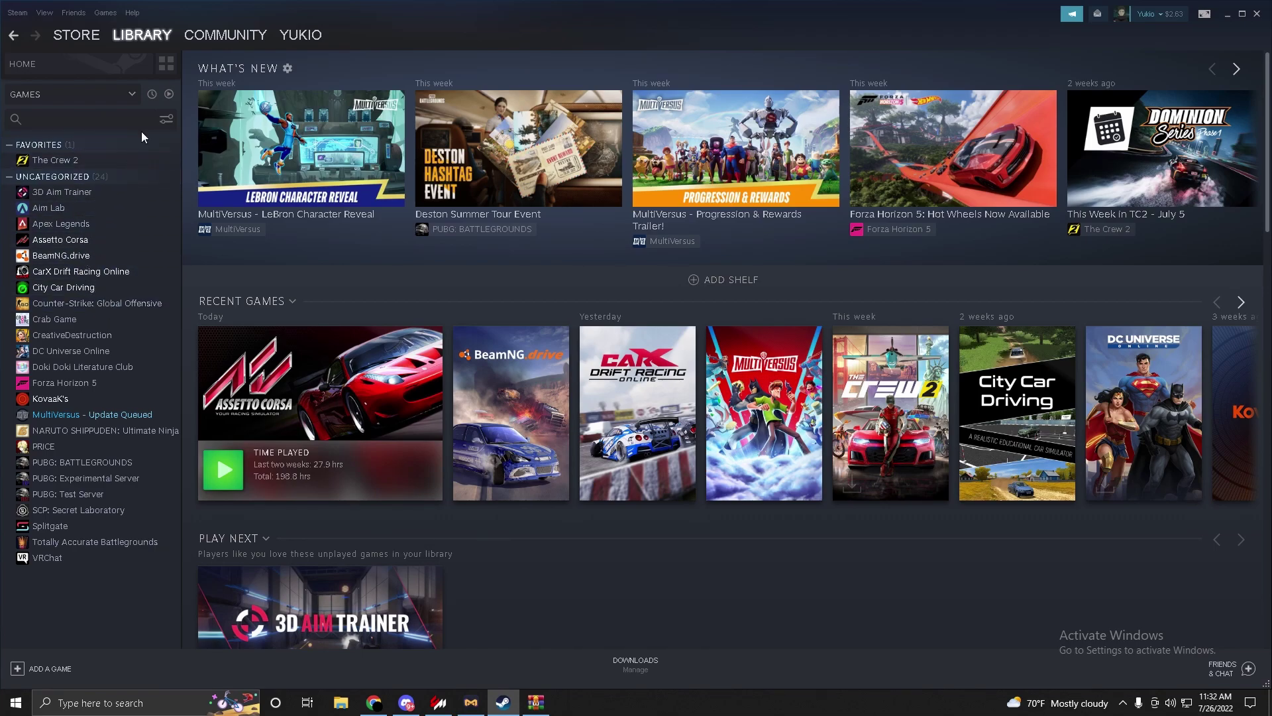
right_click(49, 241)
click(105, 328)
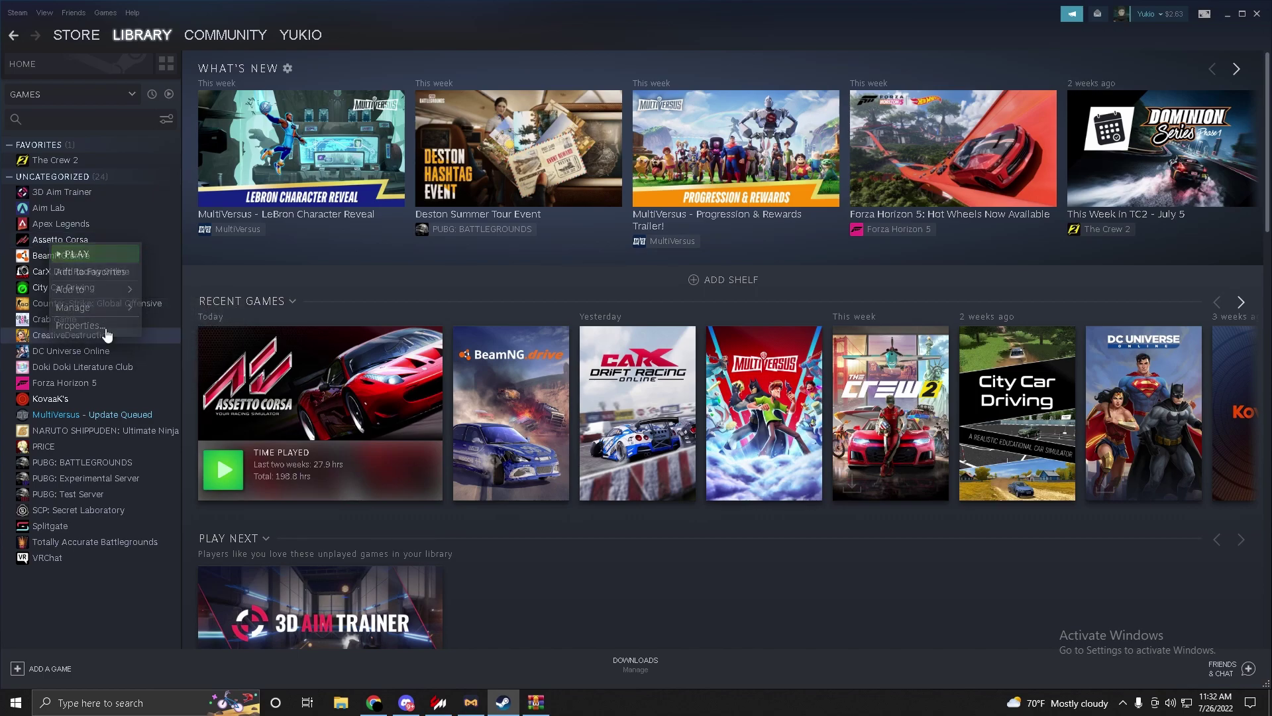
click(391, 319)
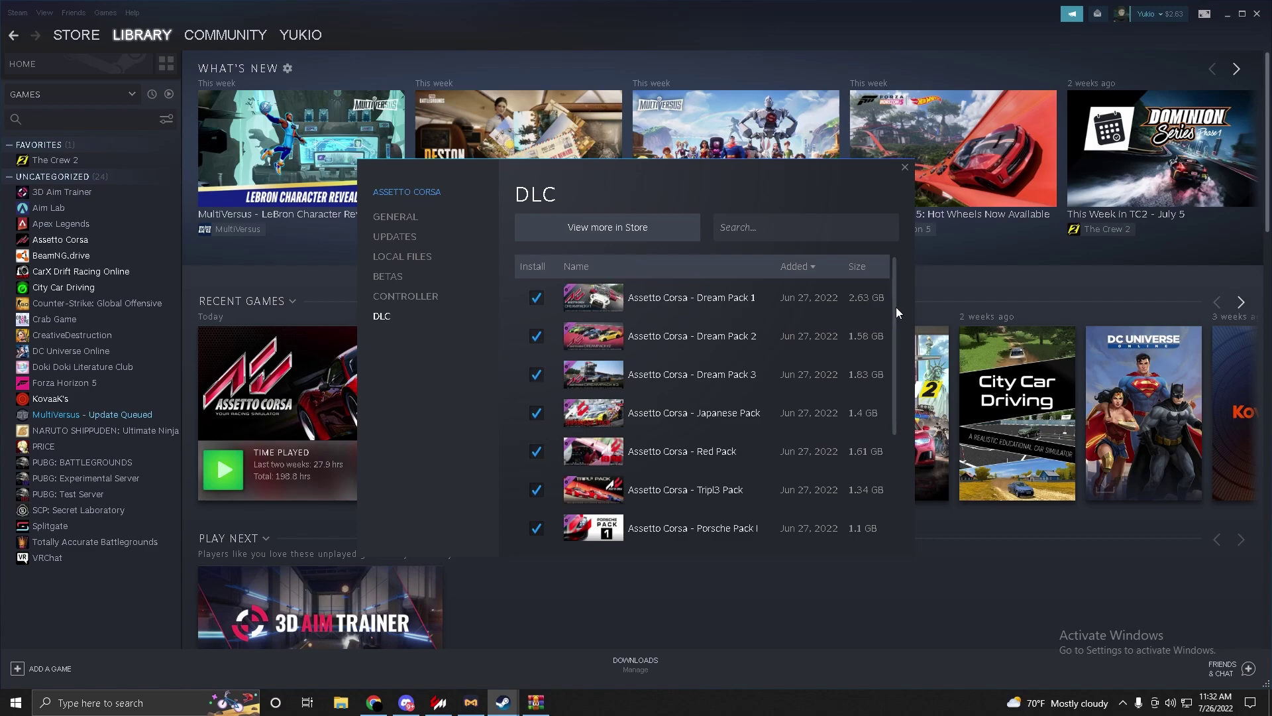
drag(895, 308, 892, 474)
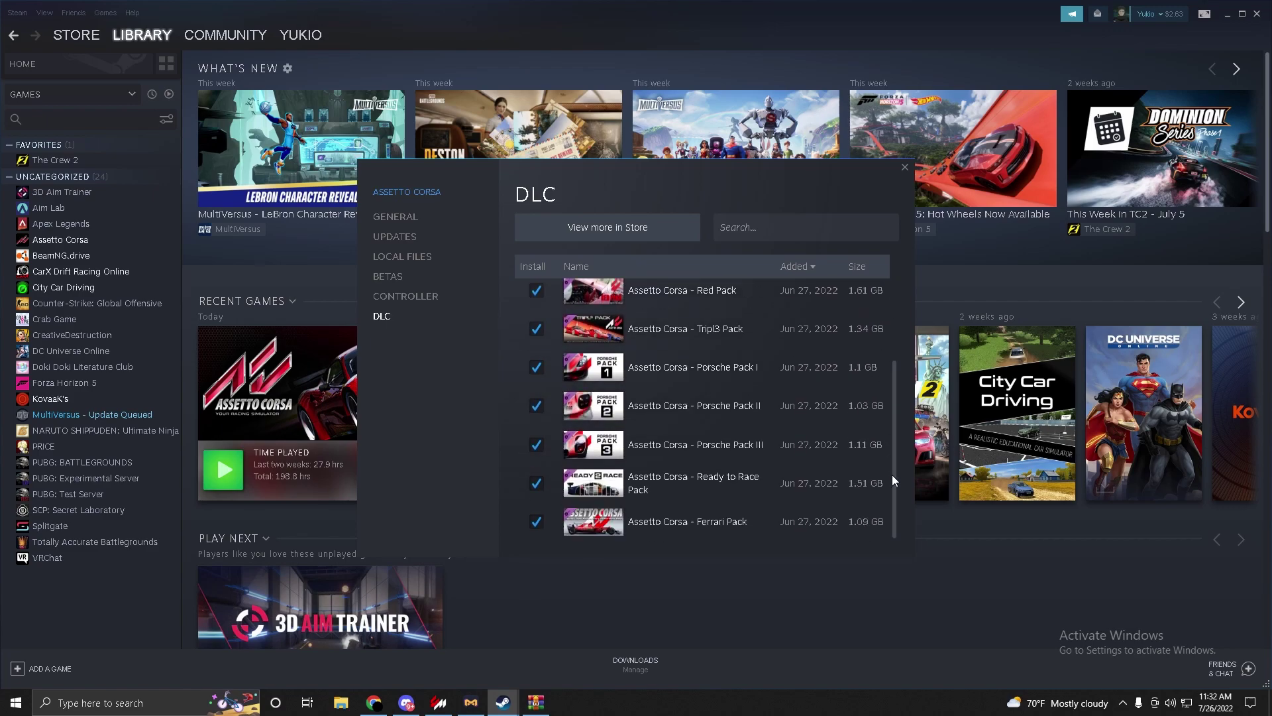
click(903, 166)
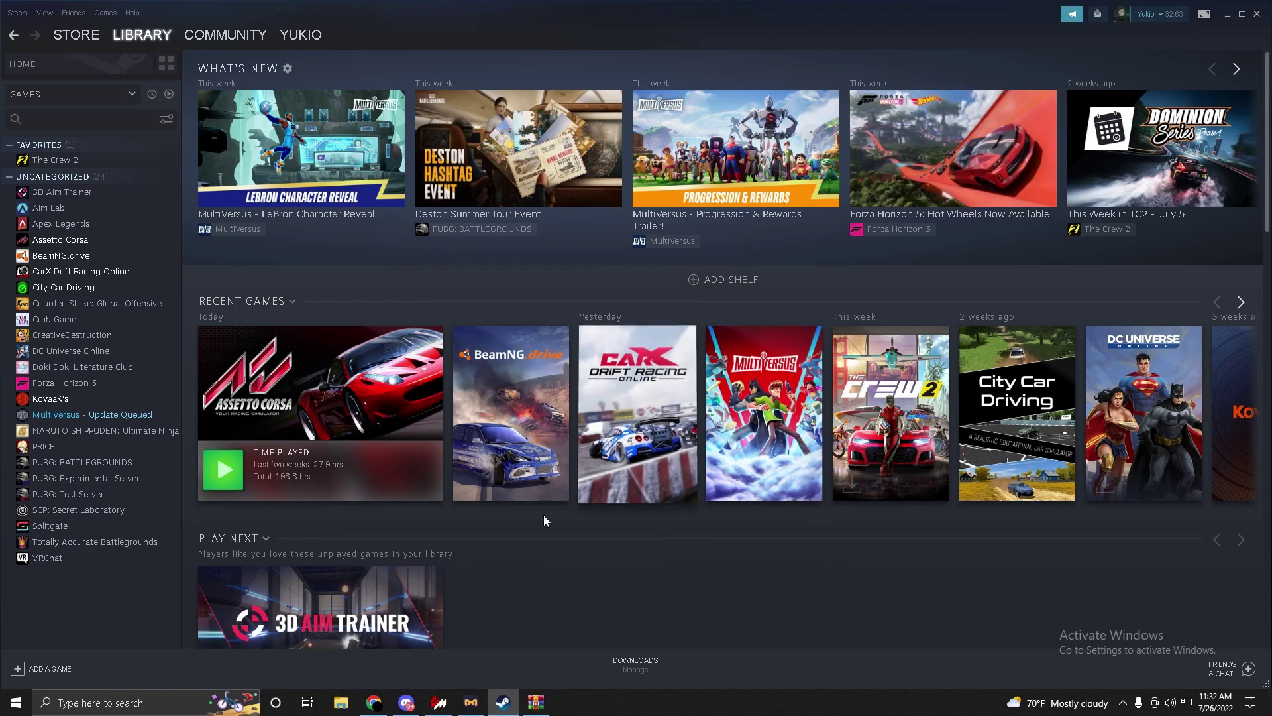
Minimise Steam, close the Sol archive window and minimise the browser
click(1227, 14)
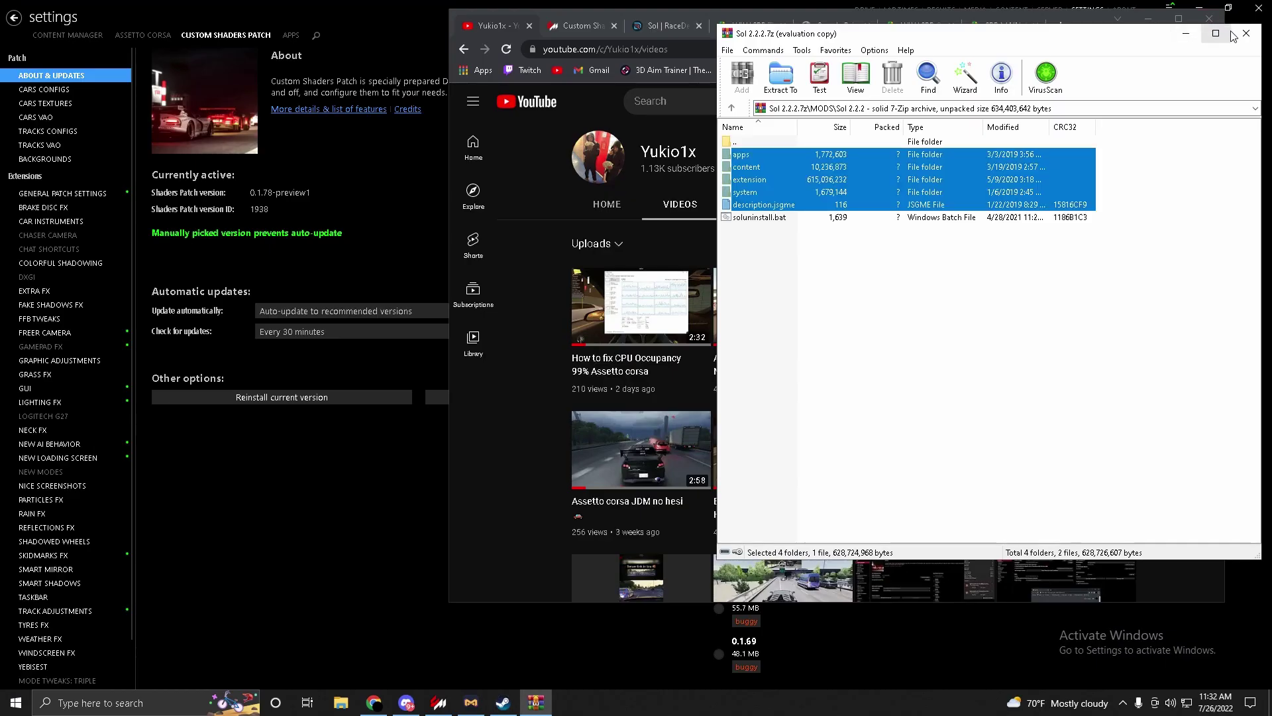
click(1203, 26)
click(1147, 17)
Open the desktop DLC pack folder, select its five cream_api/steam_api files, and bring Steam back
click(1193, 12)
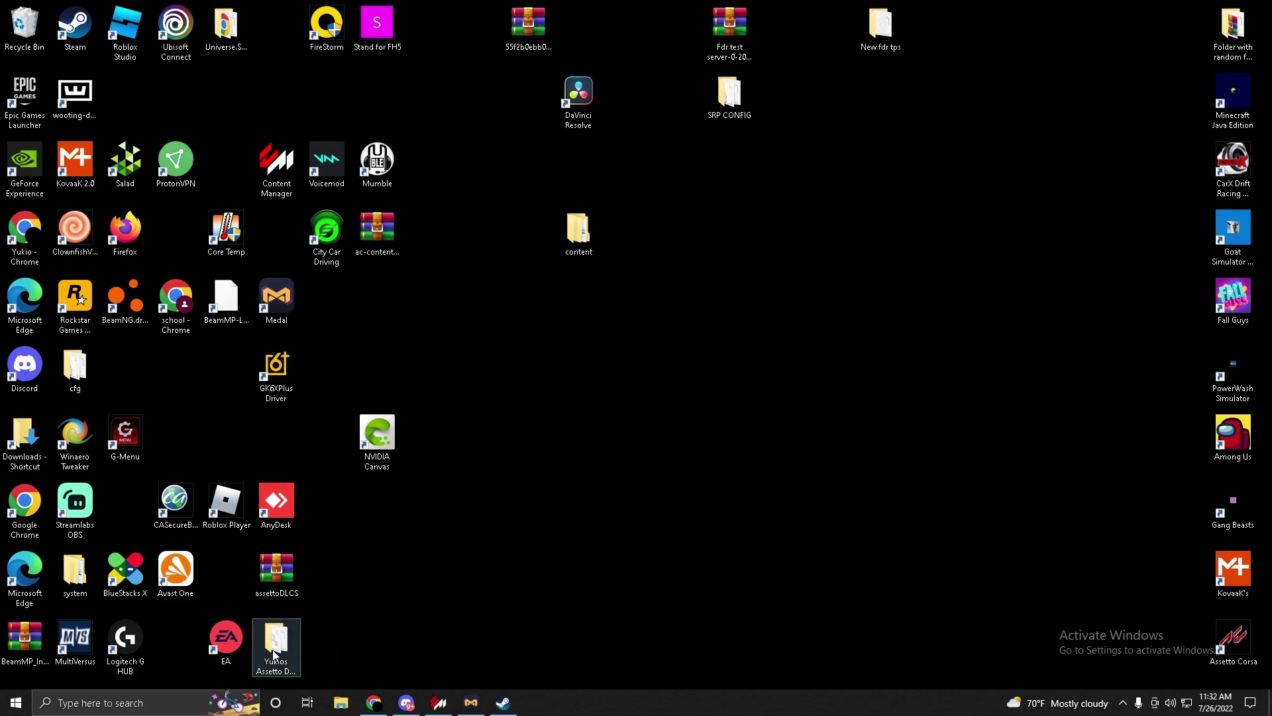
drag(276, 655, 769, 289)
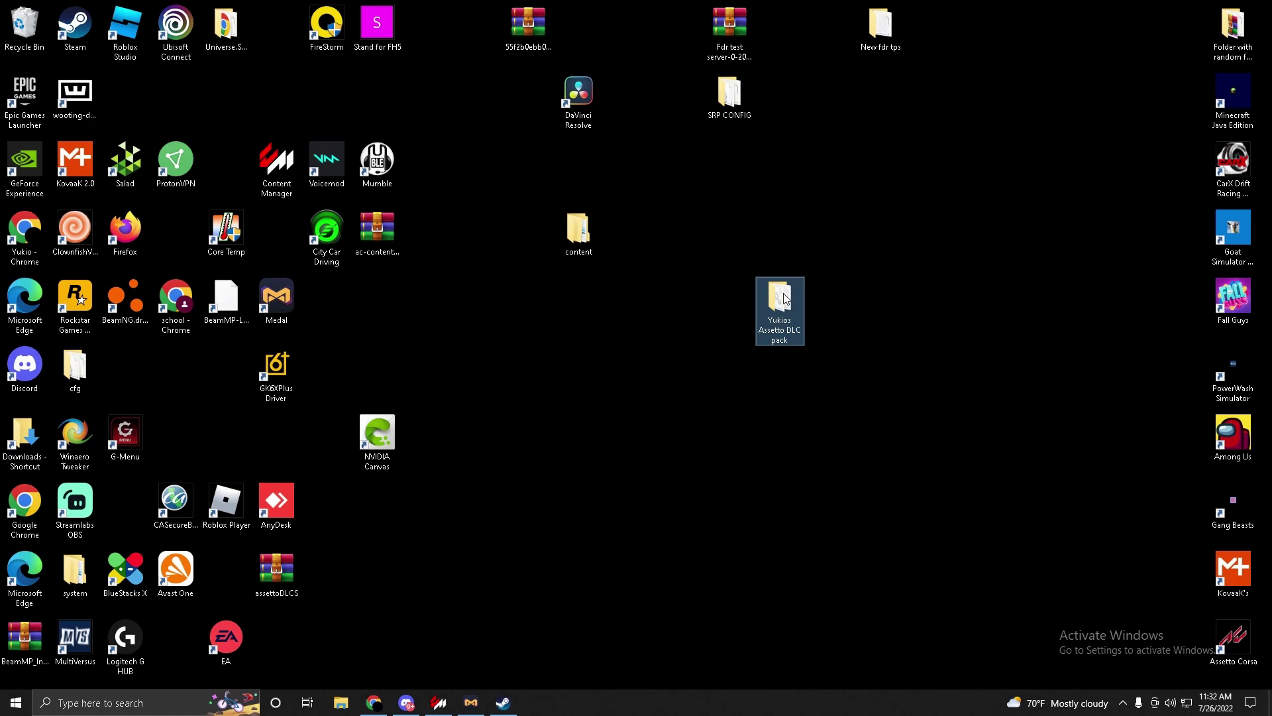
double_click(784, 298)
drag(579, 65, 1039, 41)
drag(682, 292, 676, 243)
drag(658, 73, 666, 119)
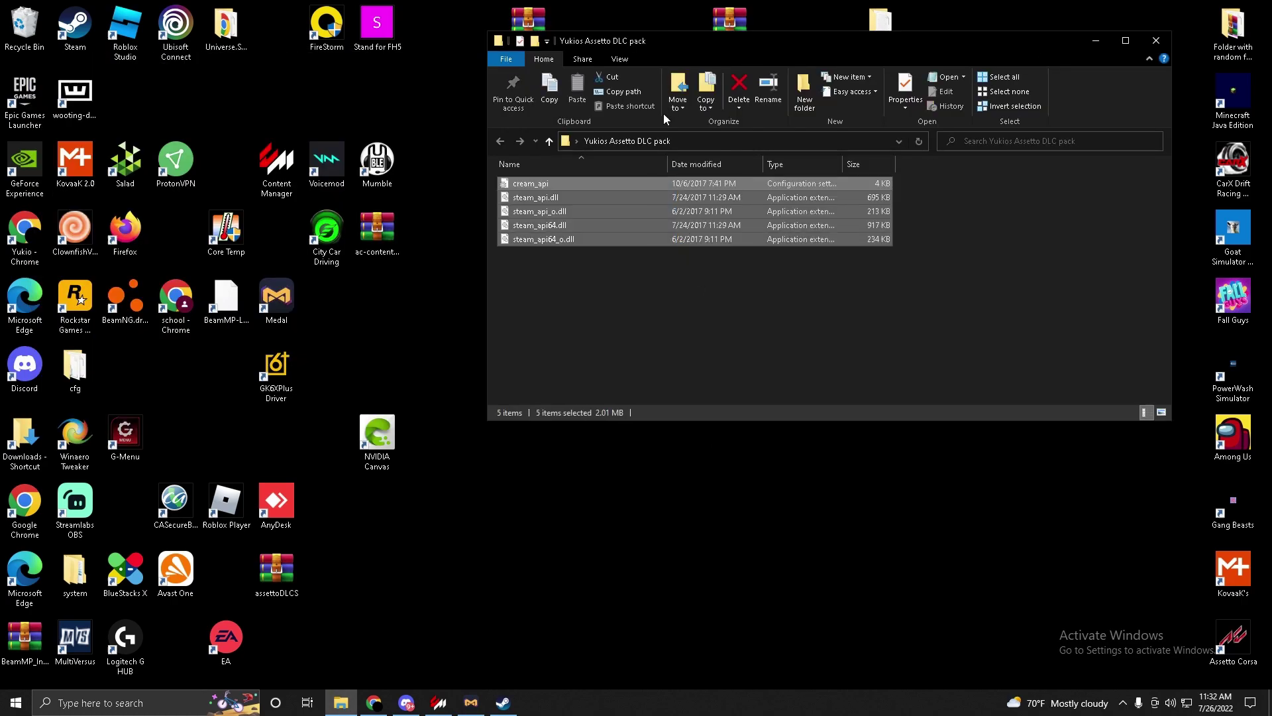
click(616, 350)
drag(628, 345, 639, 143)
click(503, 704)
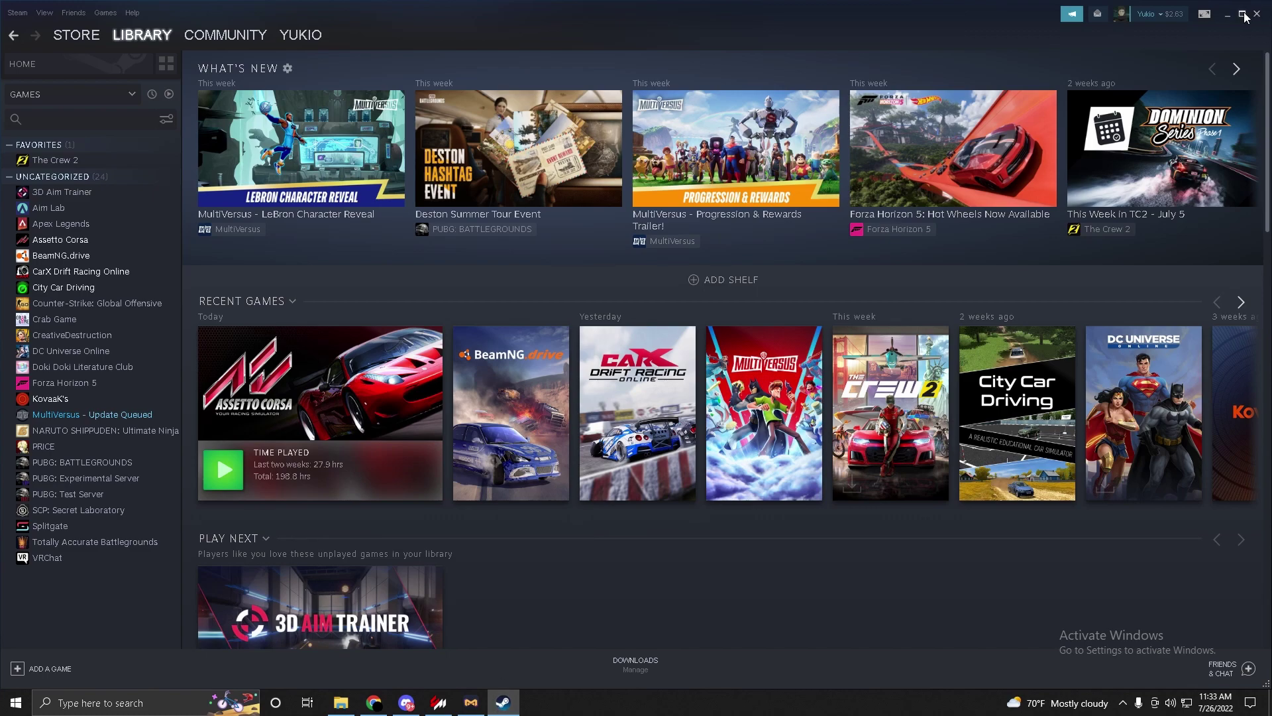
Open the assettocorsa game folder through Steam's Browse local files and place it on the left
click(503, 704)
click(503, 704)
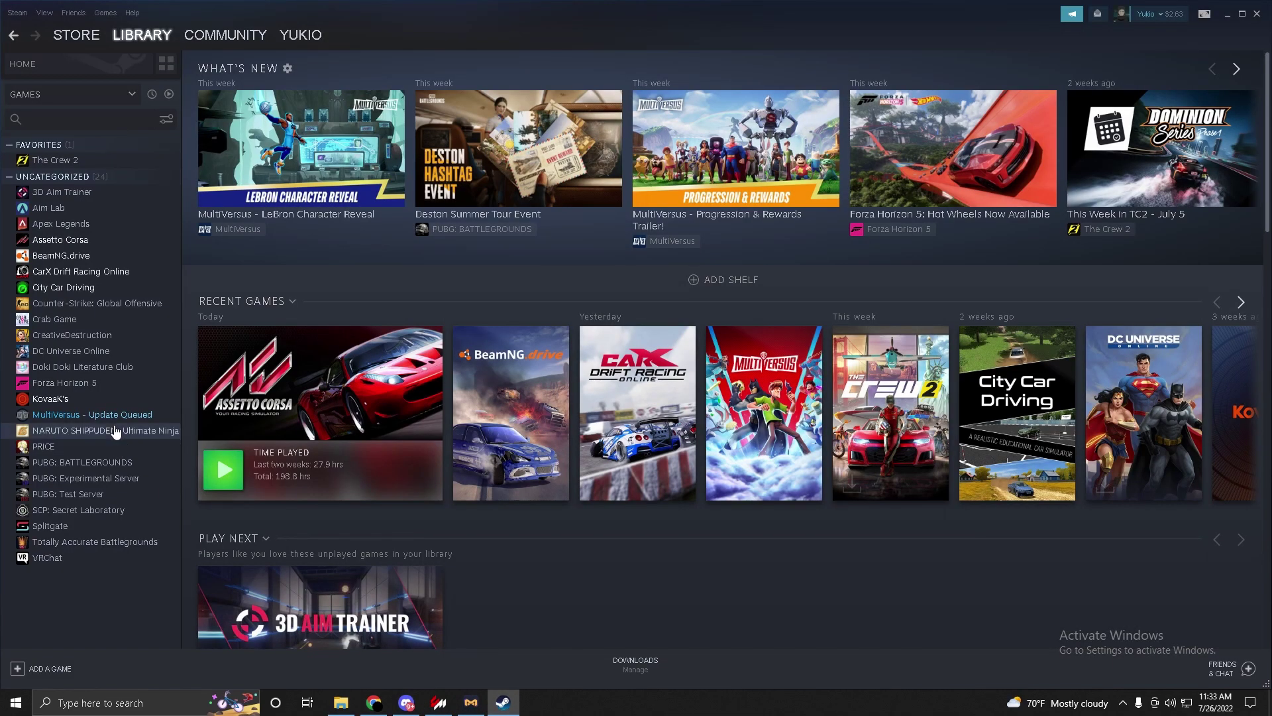
right_click(53, 239)
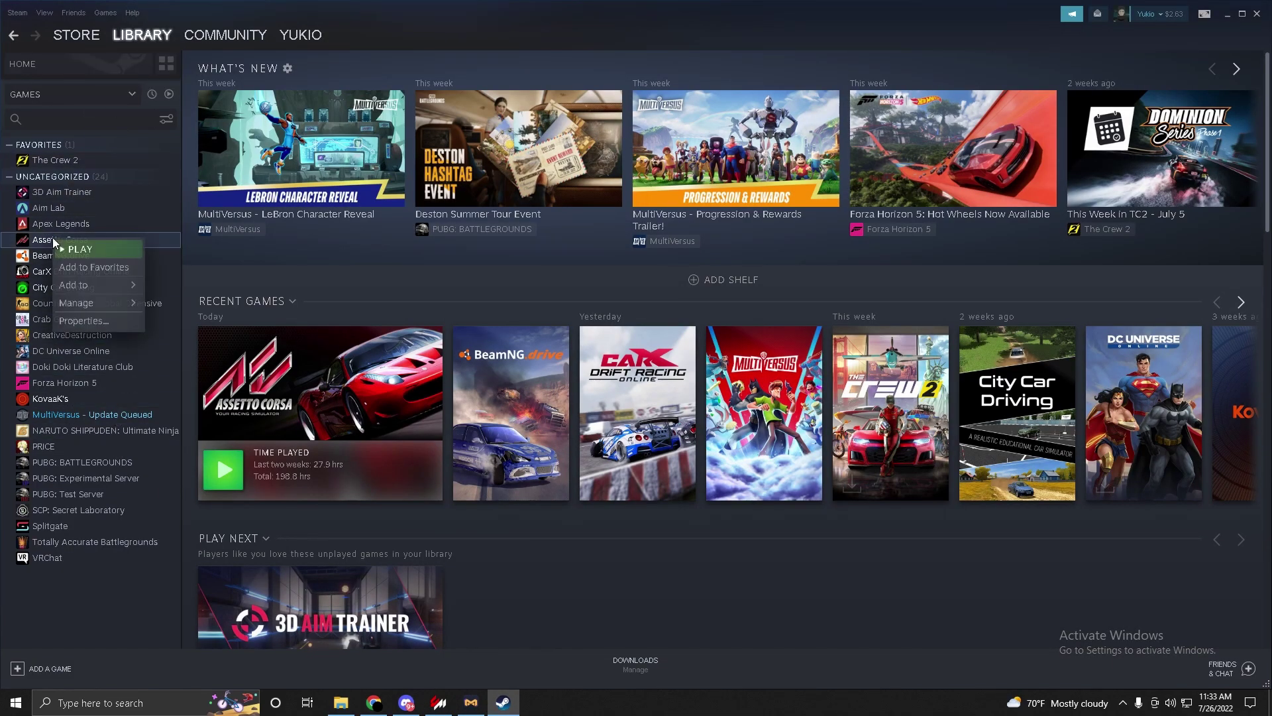
mouse_move(107, 303)
click(178, 322)
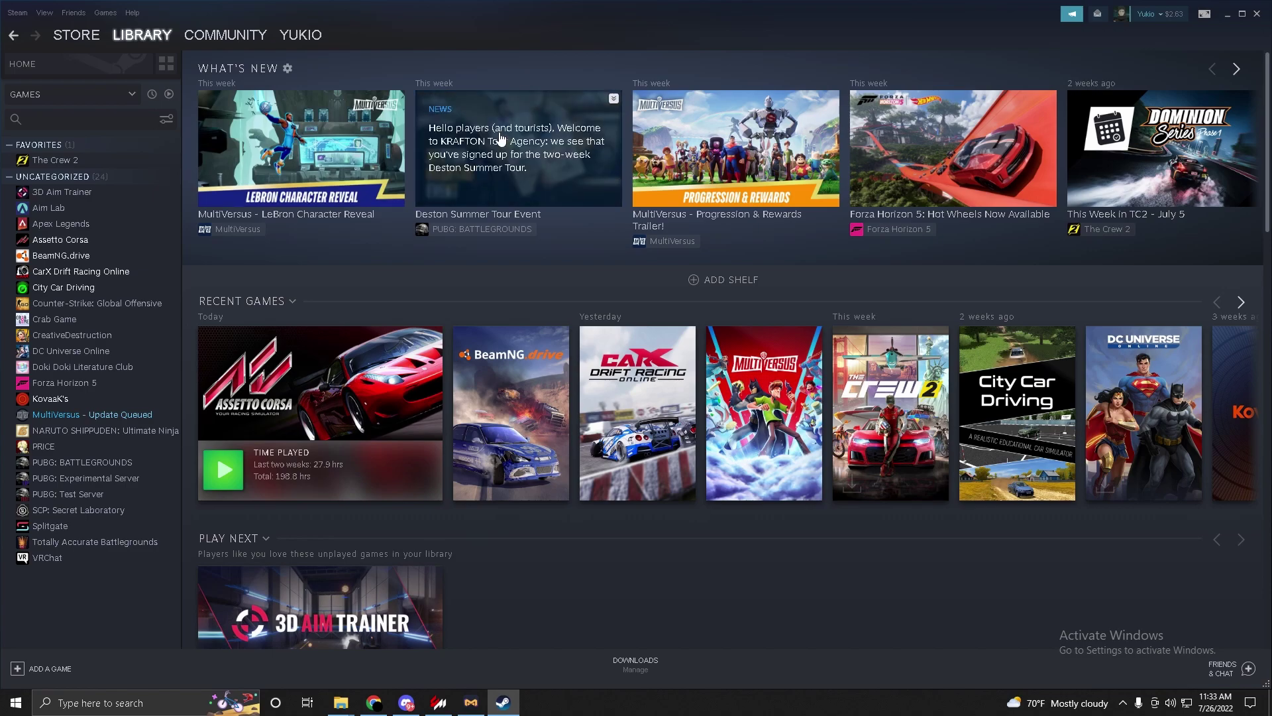
click(1227, 13)
mouse_move(341, 702)
click(424, 636)
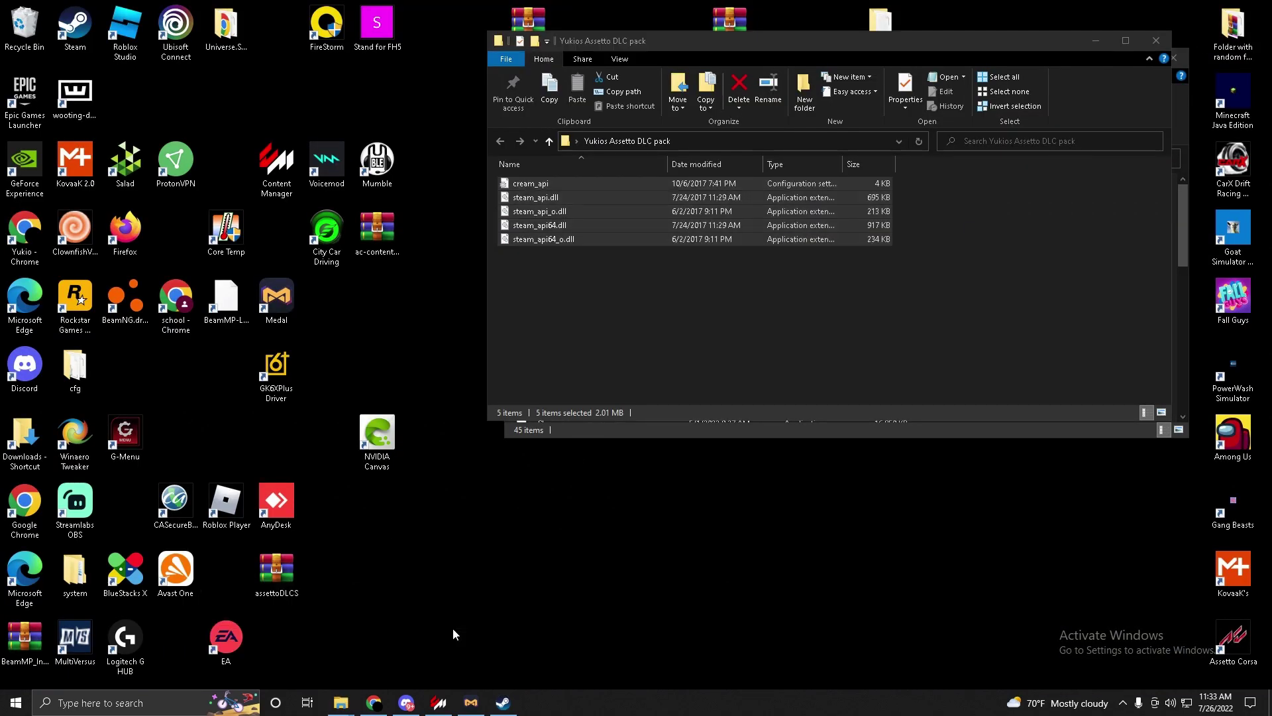
drag(685, 59, 205, 72)
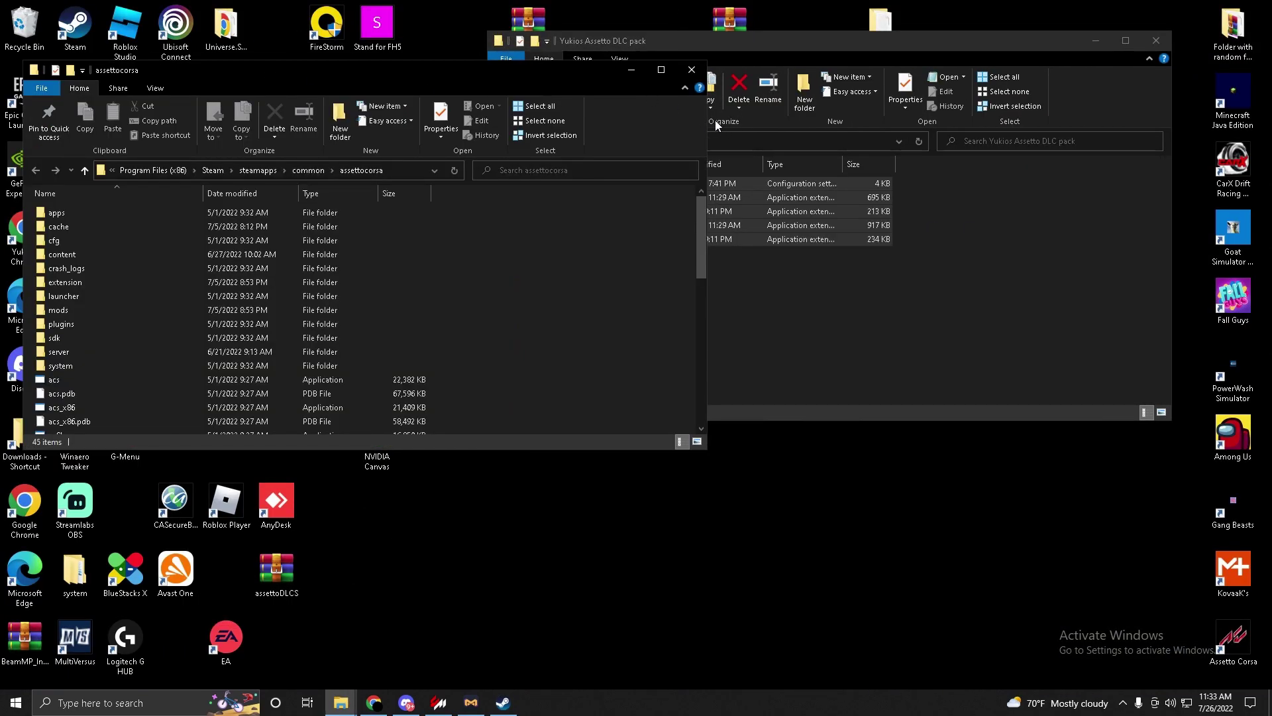
drag(695, 116, 558, 116)
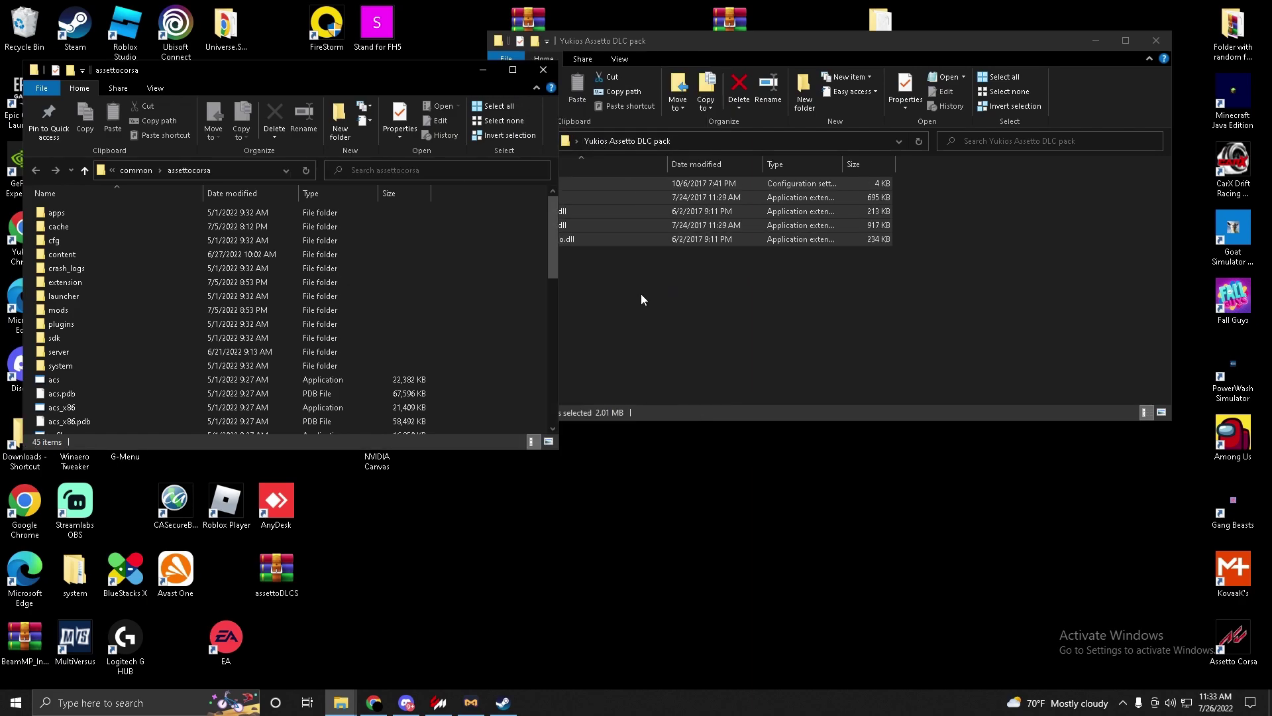
Copy the five CreamAPI files into the assettocorsa folder, then close both folder windows
click(718, 324)
drag(683, 314, 595, 160)
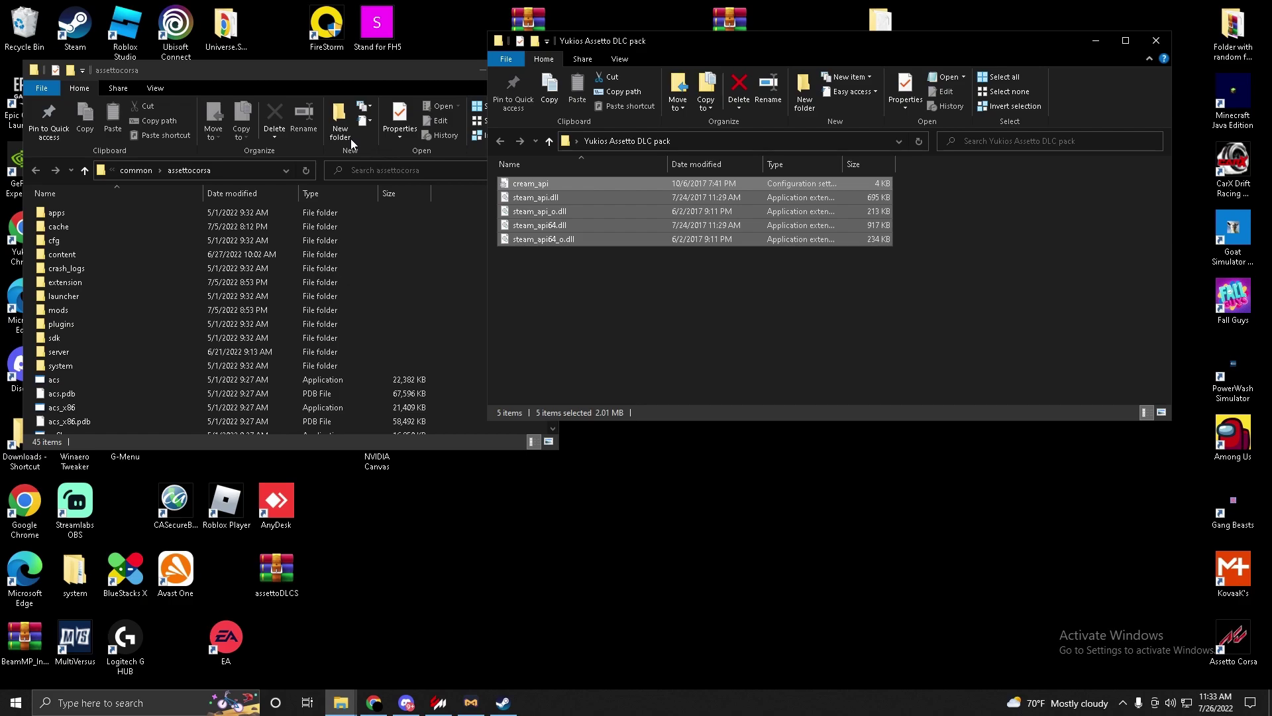
scroll(269, 265, down, 5)
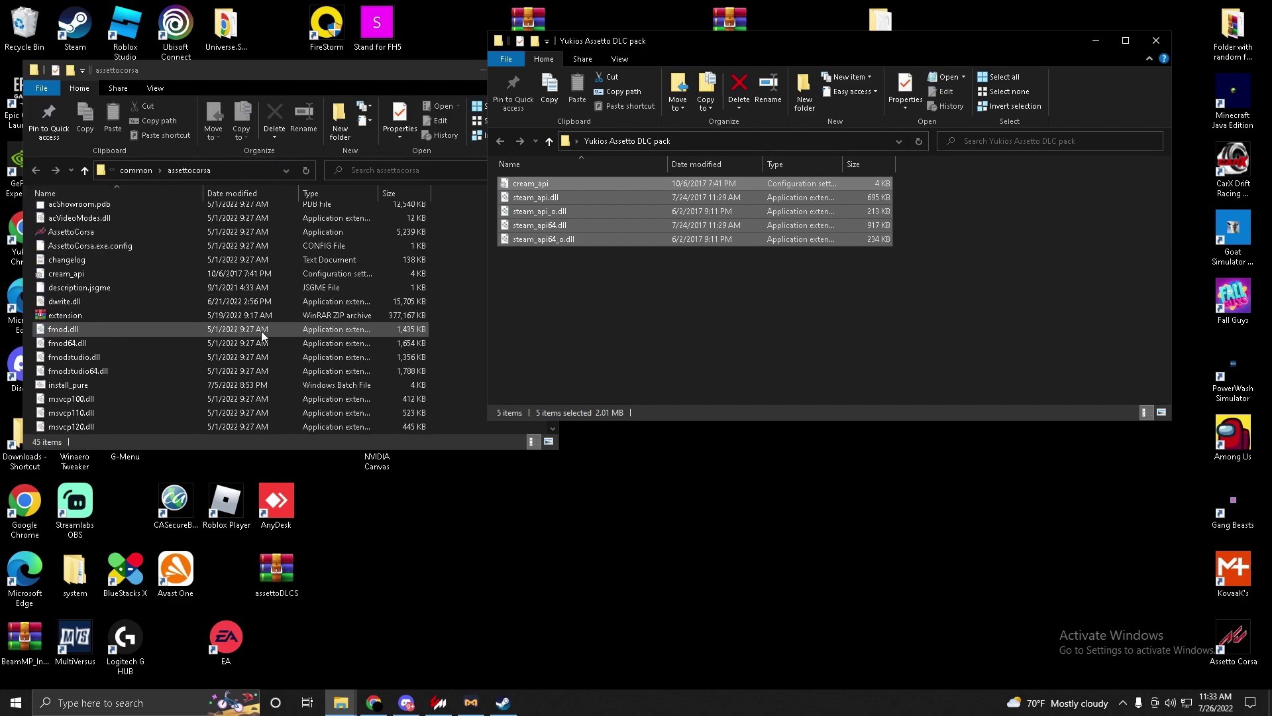
click(463, 83)
click(543, 70)
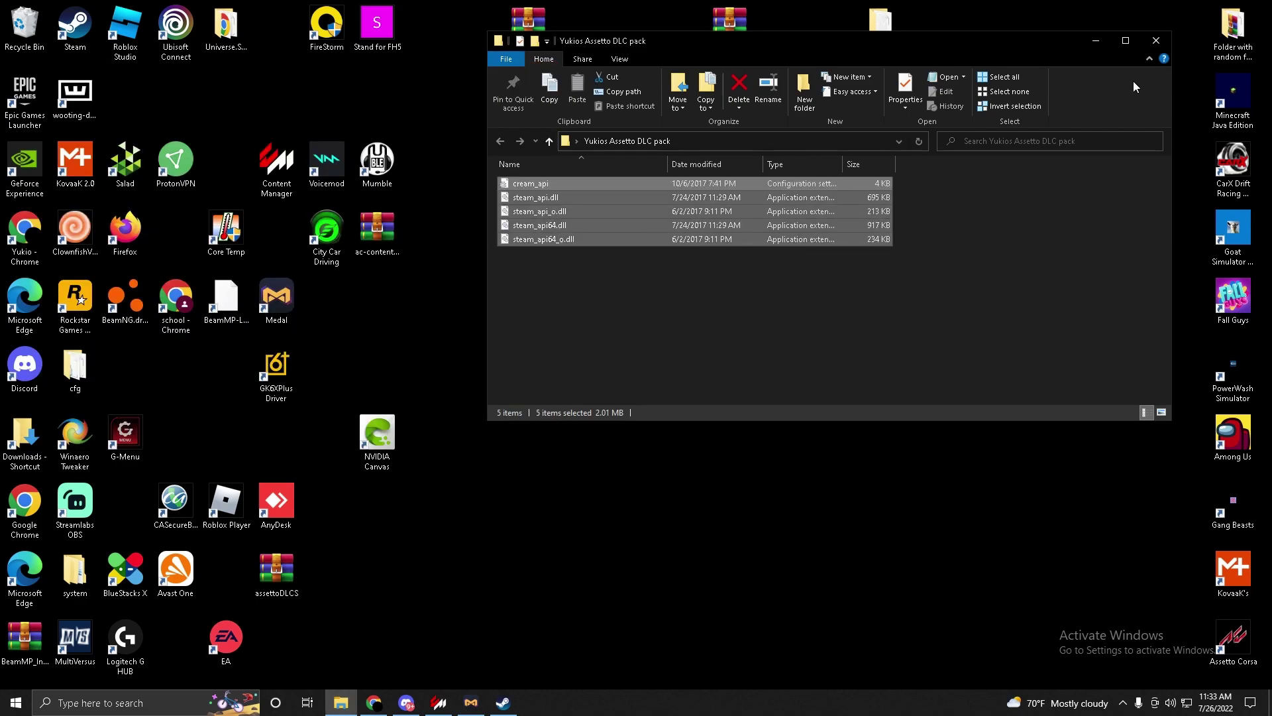
click(1156, 41)
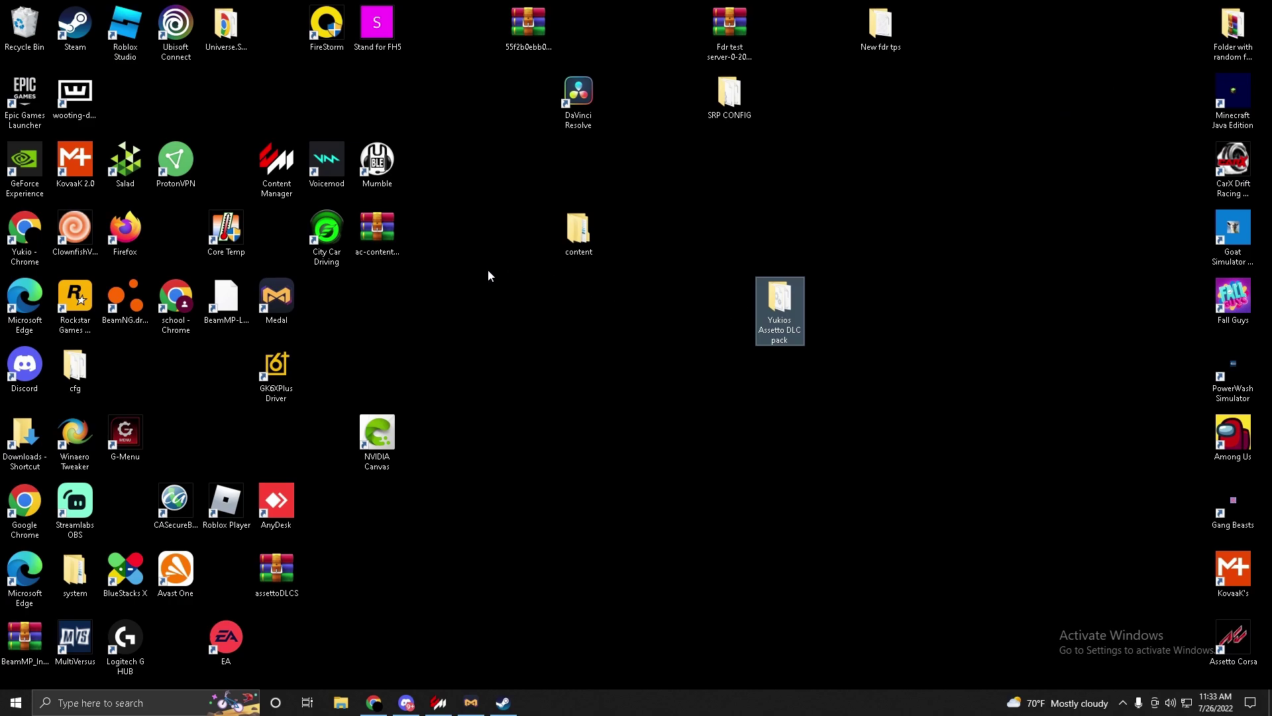
Open the Whiteline world server's Map-Downloads channel in Discord
click(411, 708)
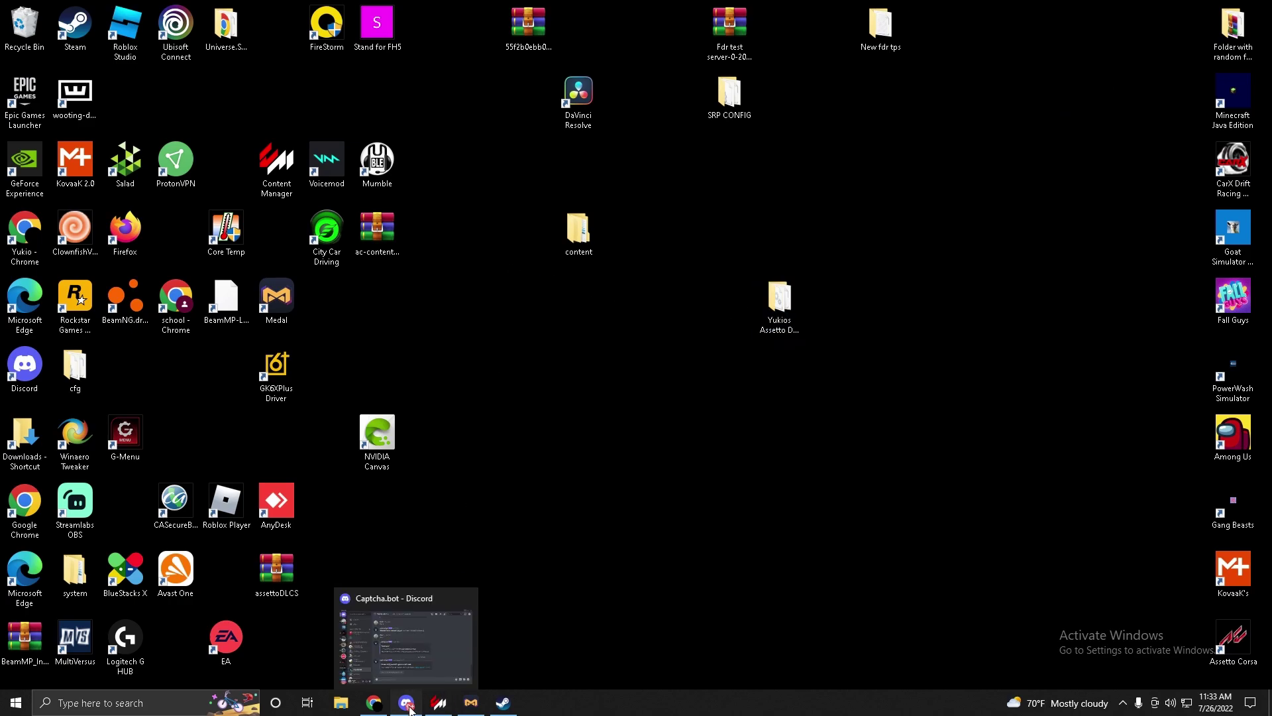
scroll(236, 449, down, 2)
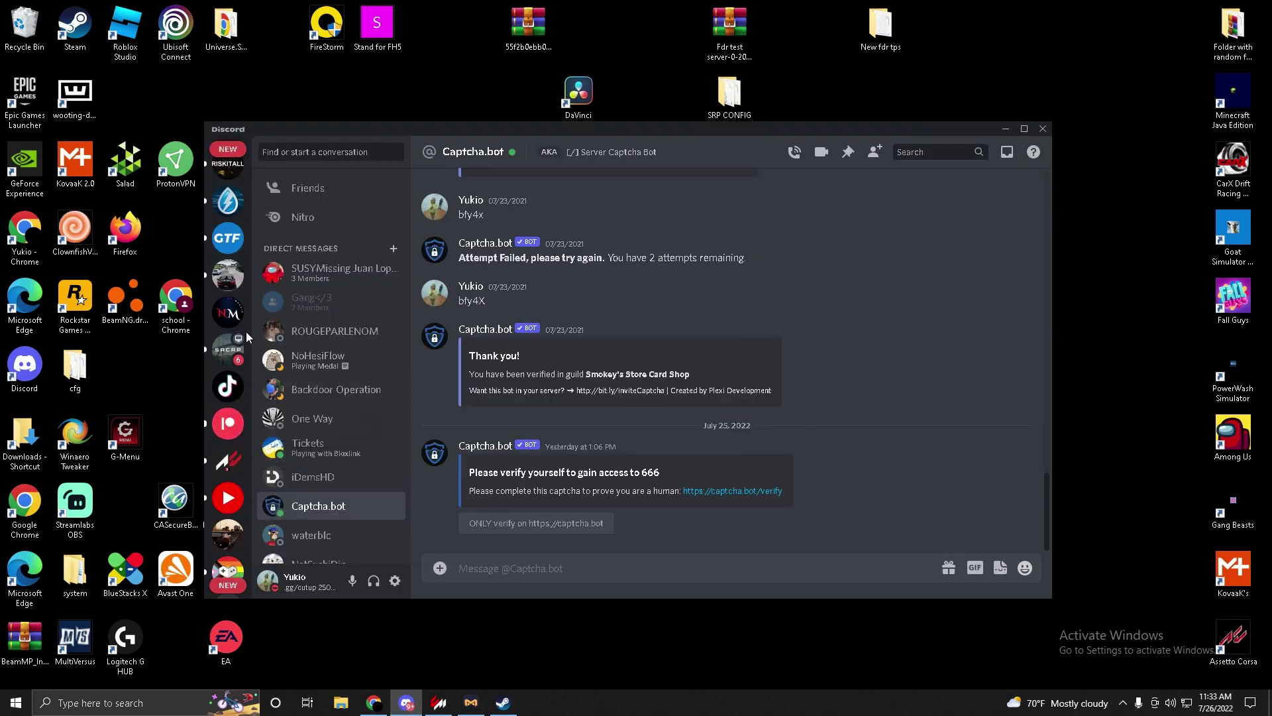
click(228, 272)
scroll(269, 302, up, 10)
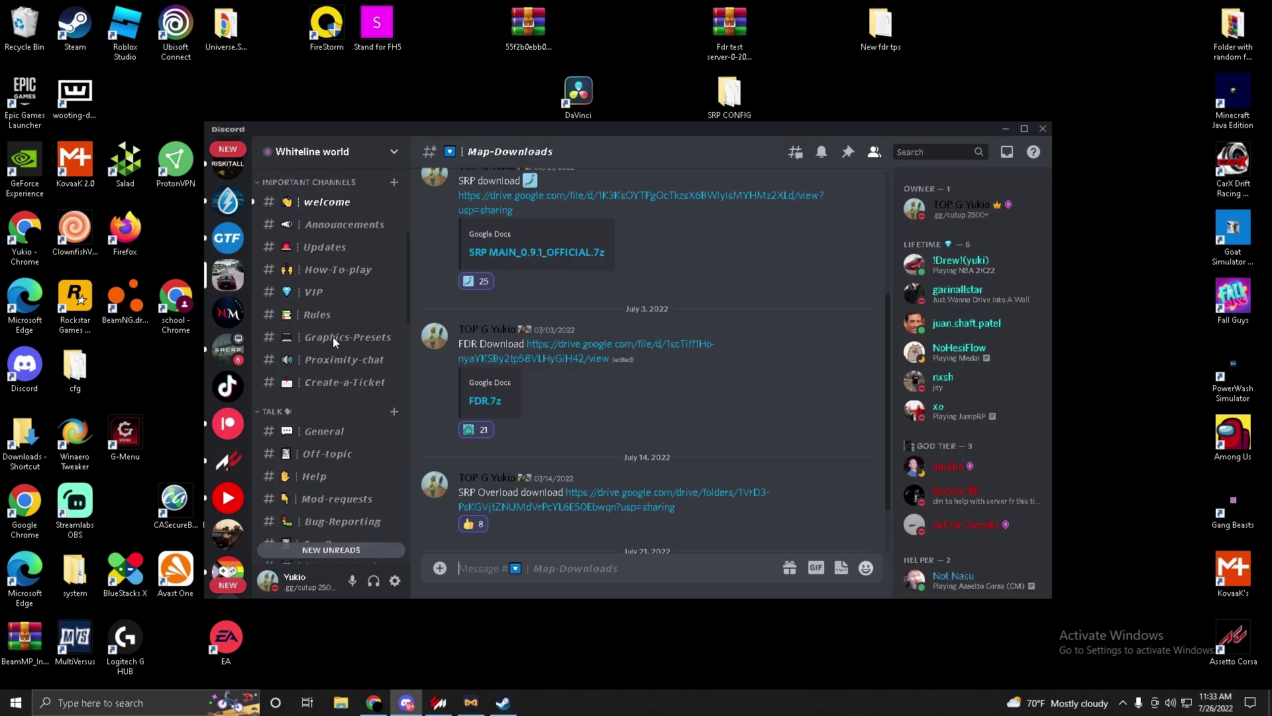